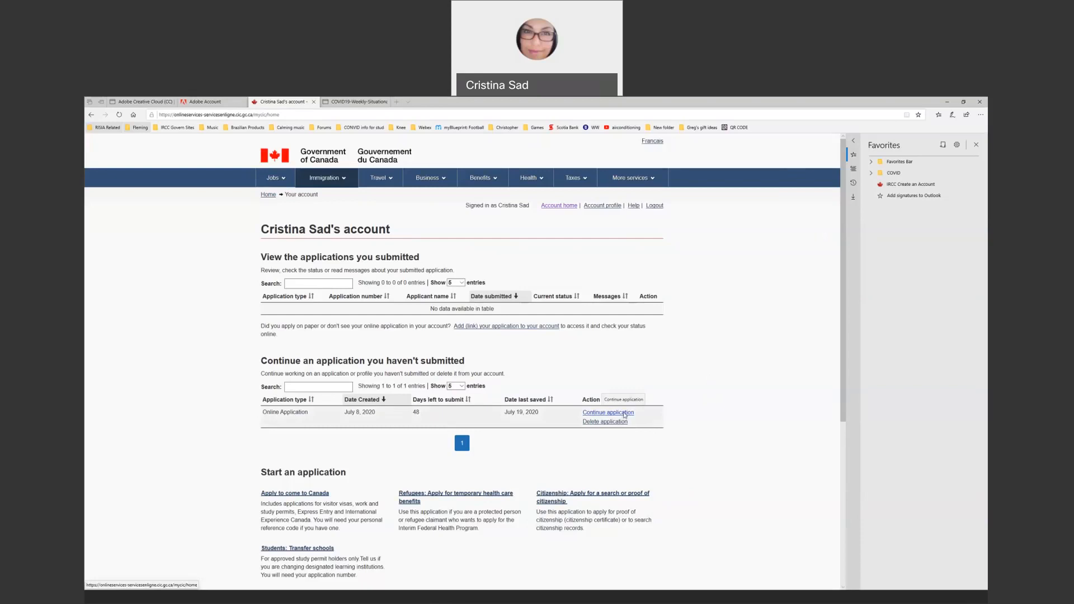
Resume the unsubmitted online application and scroll through all the saved eligibility answers
{"action": "left_click", "coordinate": [625, 414]}
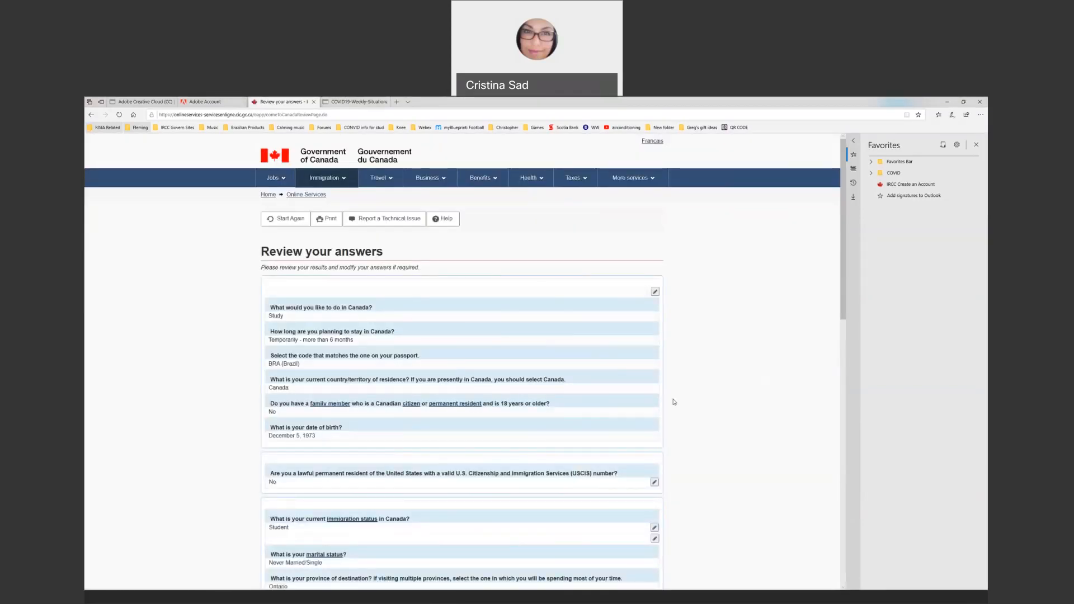
{"action": "scroll", "coordinate": [599, 444], "scroll_direction": "down", "scroll_amount": 1}
{"action": "scroll", "coordinate": [599, 444], "scroll_direction": "down", "scroll_amount": 5}
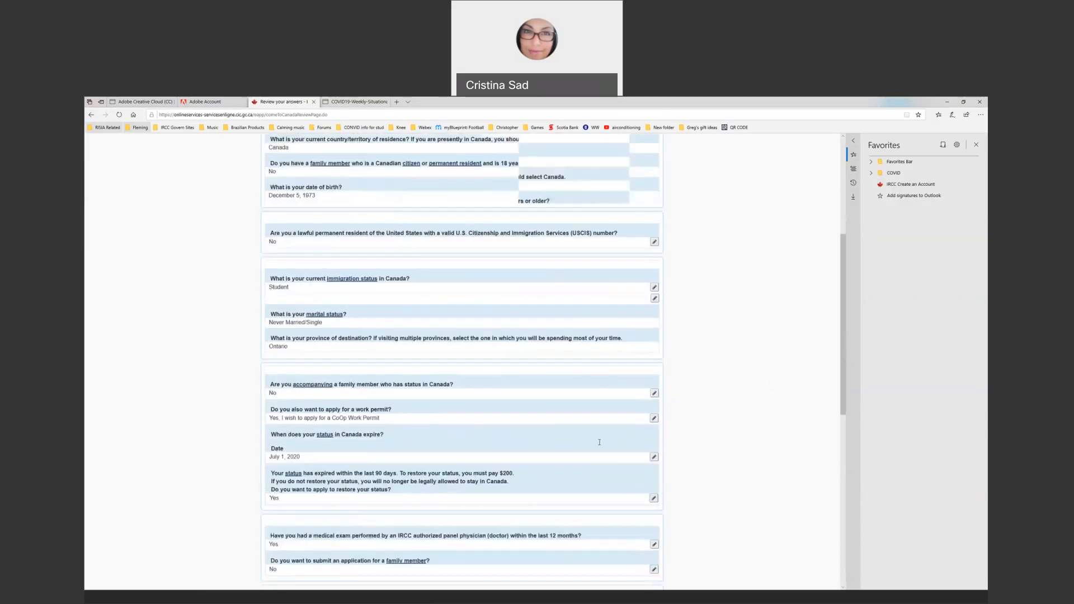
{"action": "scroll", "coordinate": [600, 442], "scroll_direction": "down", "scroll_amount": 3}
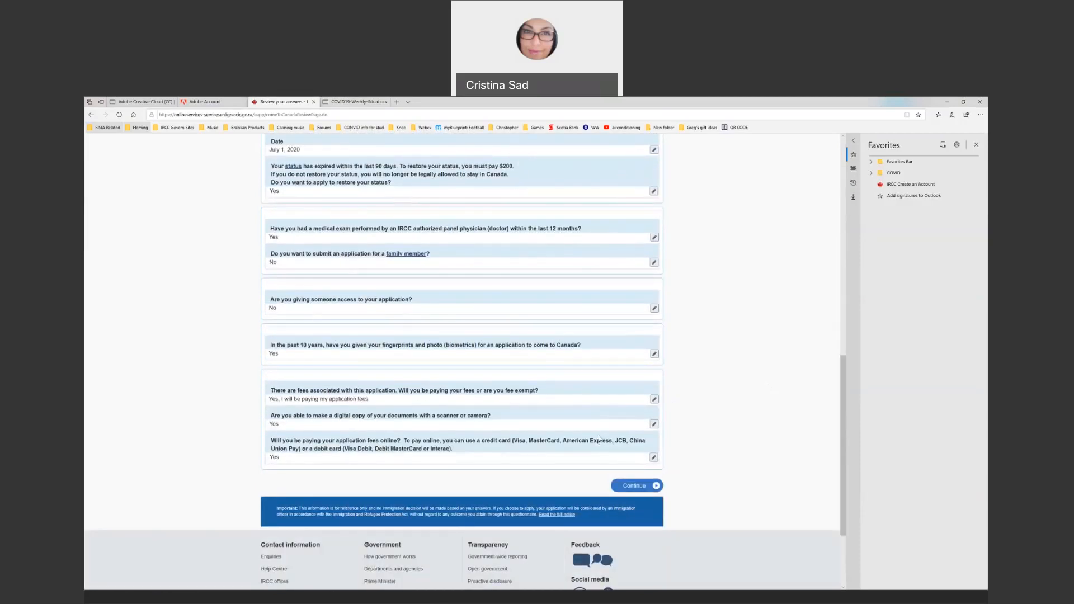
{"action": "scroll", "coordinate": [600, 428], "scroll_direction": "up", "scroll_amount": 2}
{"action": "scroll", "coordinate": [599, 429], "scroll_direction": "up", "scroll_amount": 3}
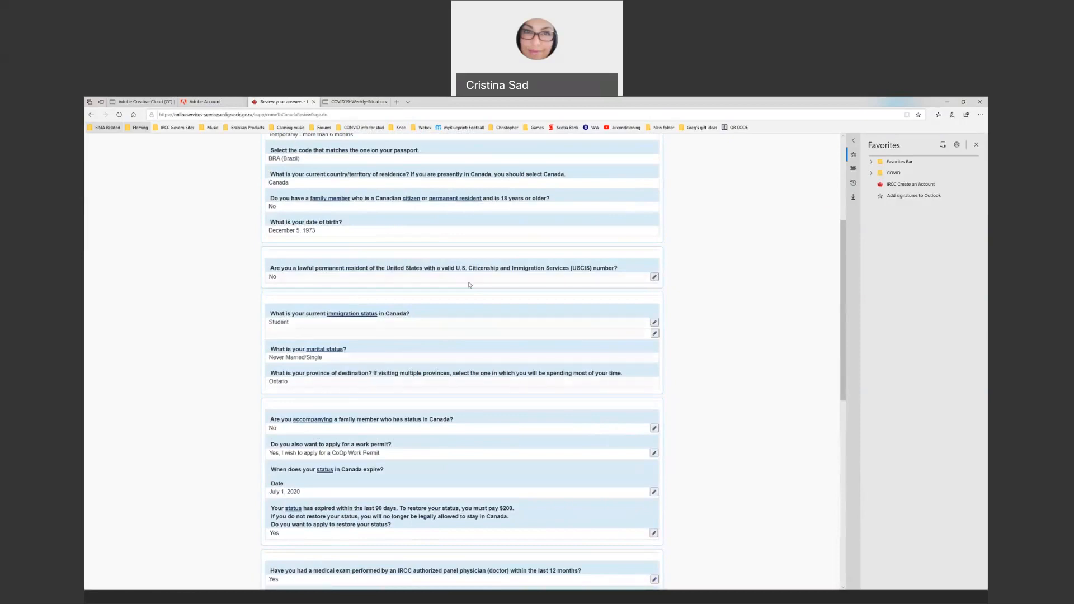
{"action": "scroll", "coordinate": [536, 411], "scroll_direction": "down", "scroll_amount": 10}
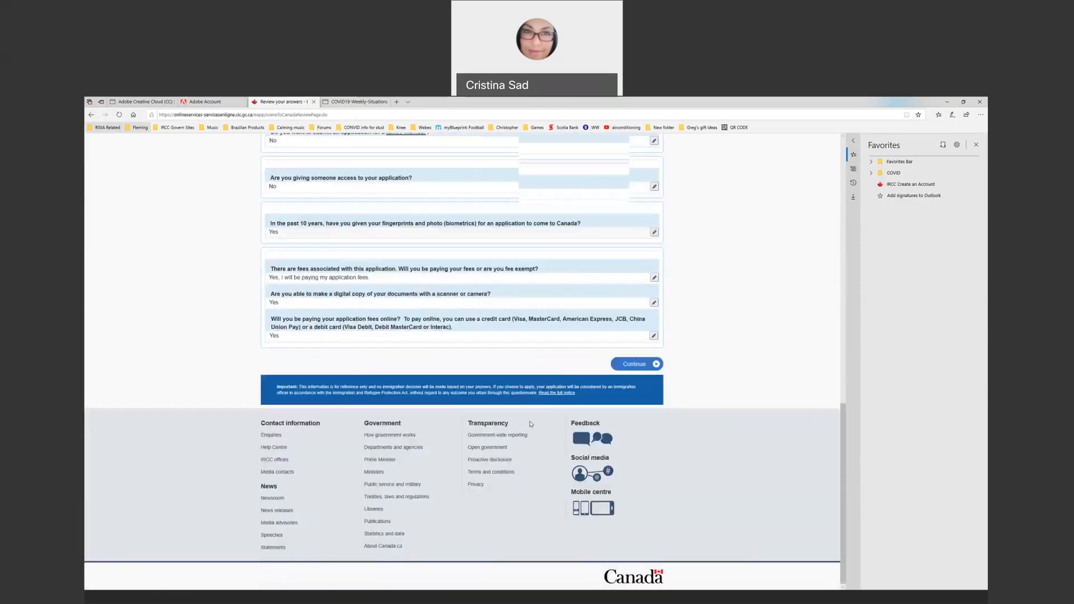
Continue past the answer review and submission instructions to the document checklist
{"action": "left_click", "coordinate": [631, 364]}
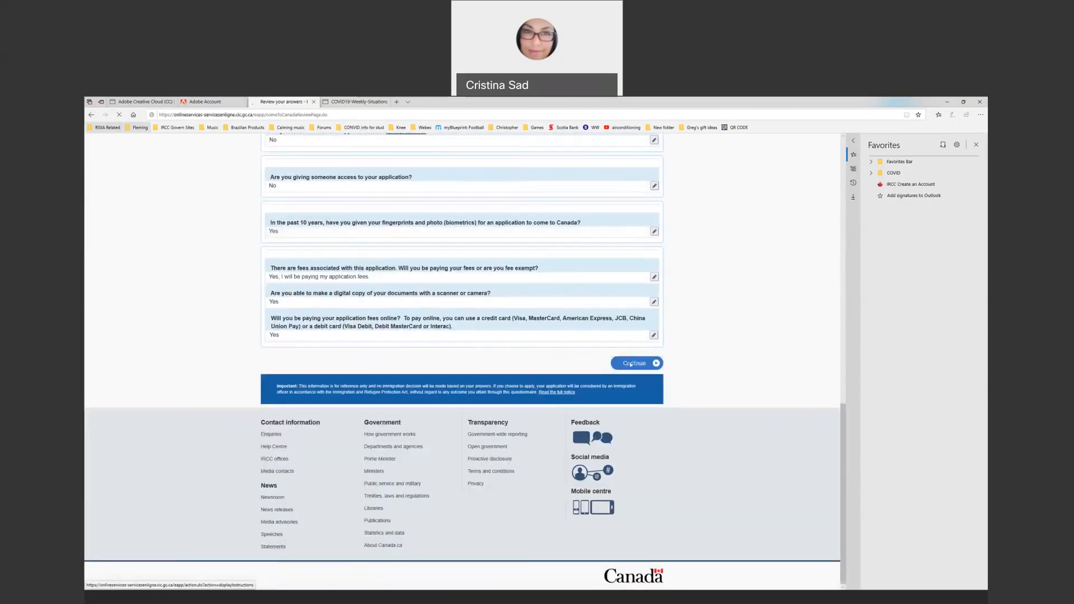
{"action": "scroll", "coordinate": [567, 310], "scroll_direction": "down", "scroll_amount": 3}
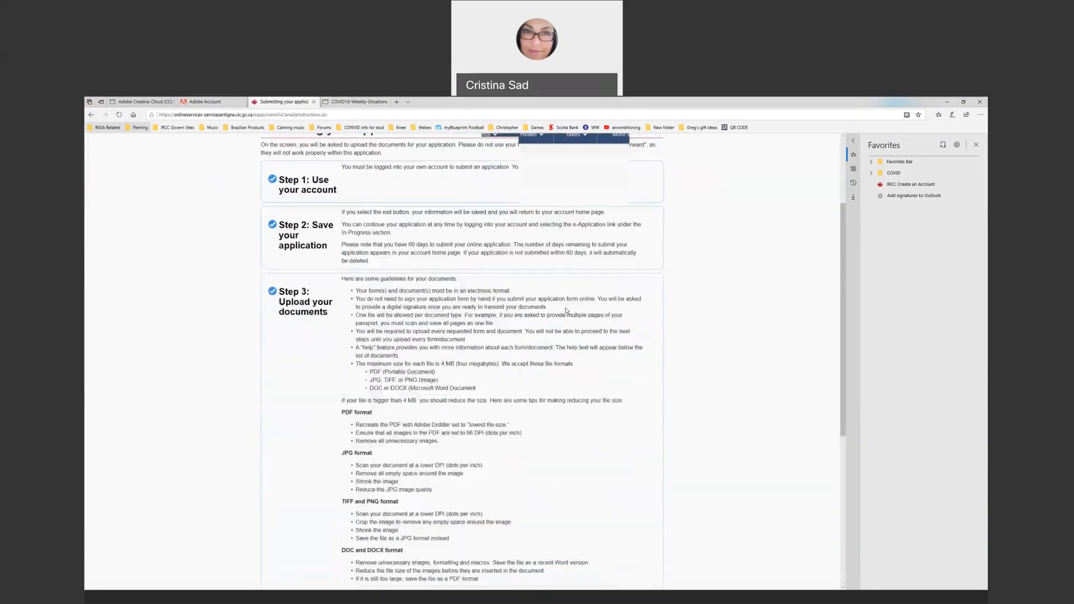
{"action": "scroll", "coordinate": [567, 310], "scroll_direction": "down", "scroll_amount": 4}
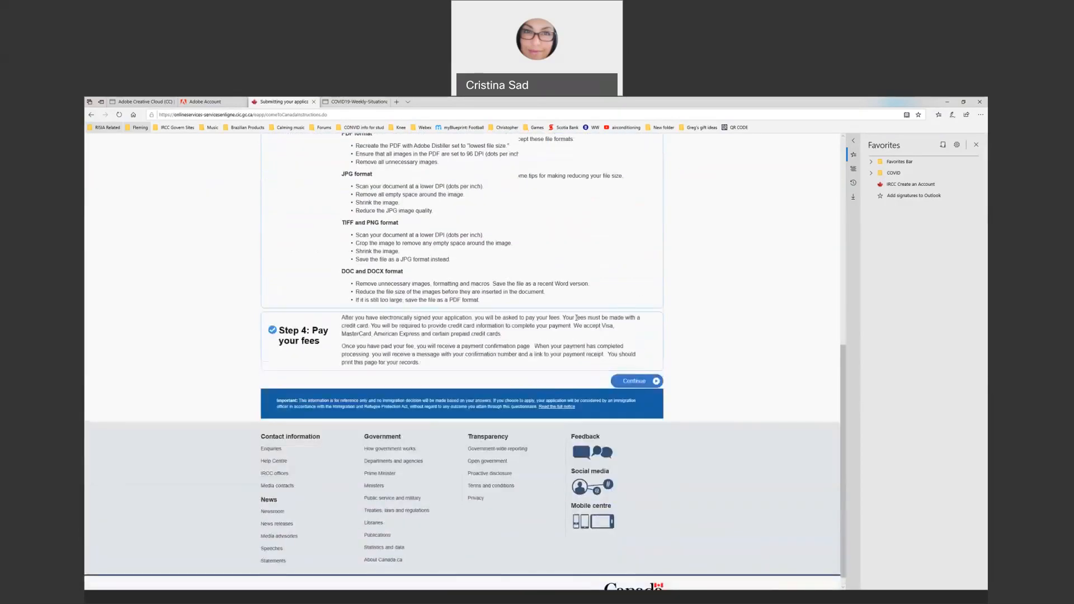
{"action": "left_click", "coordinate": [635, 373]}
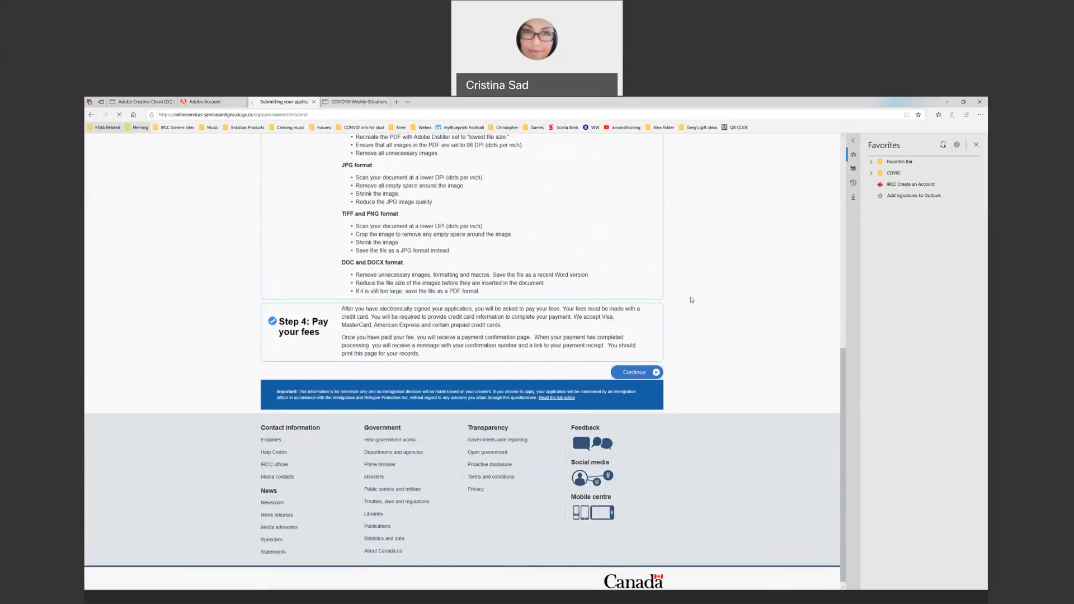
{"action": "scroll", "coordinate": [677, 300], "scroll_direction": "down", "scroll_amount": 1}
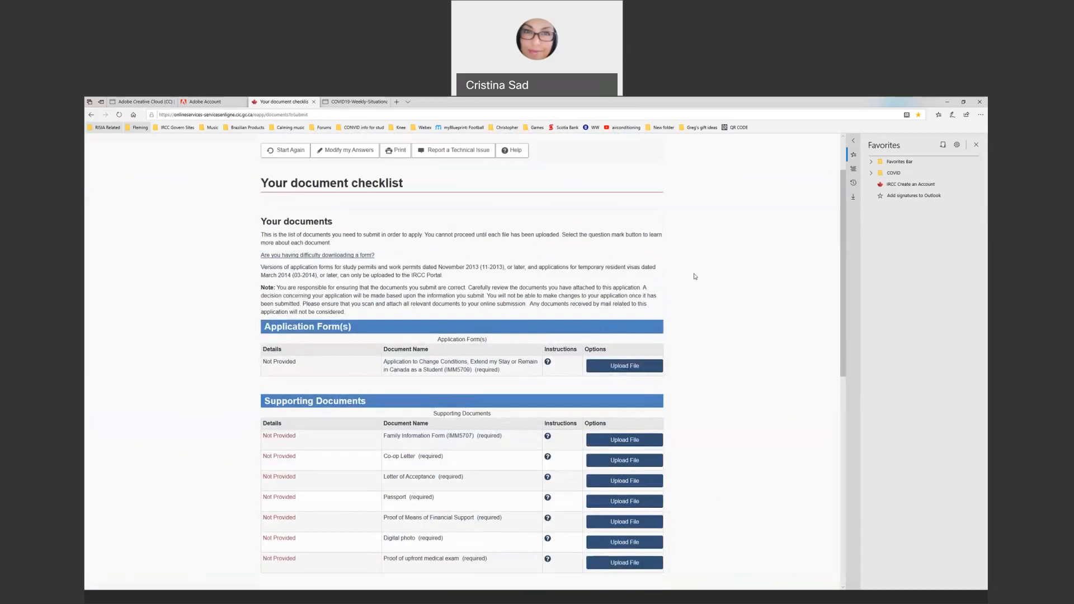
{"action": "scroll", "coordinate": [693, 277], "scroll_direction": "down", "scroll_amount": 1}
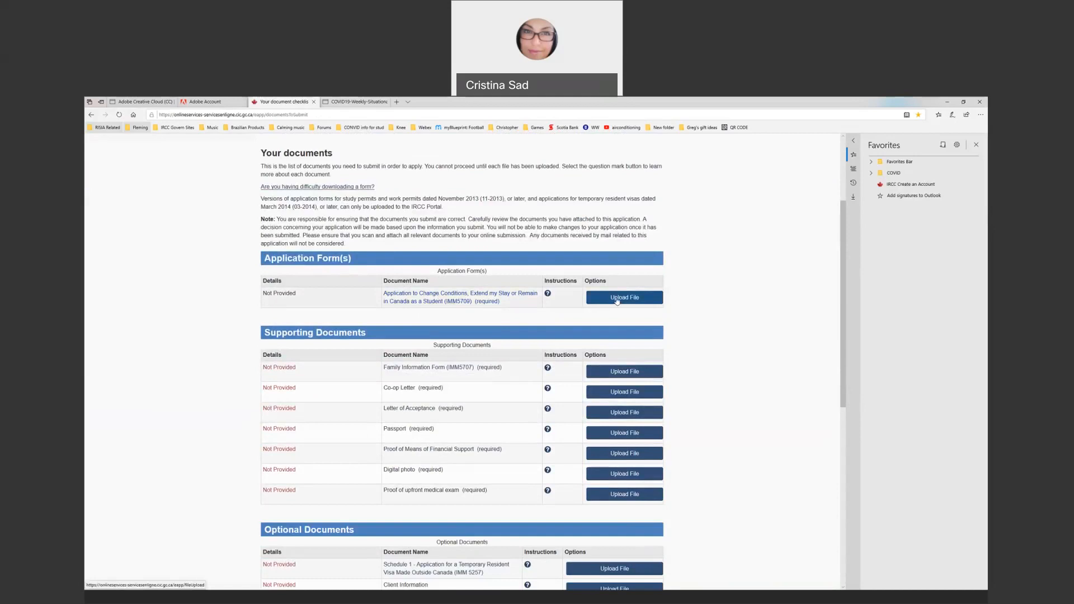
{"action": "left_click", "coordinate": [548, 295]}
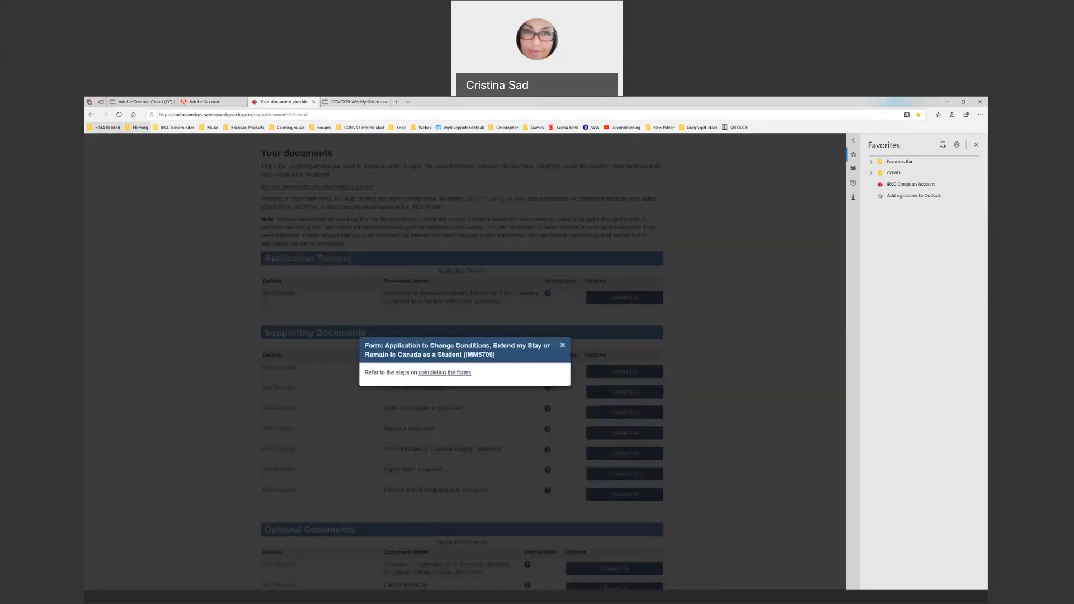
{"action": "left_click", "coordinate": [563, 346]}
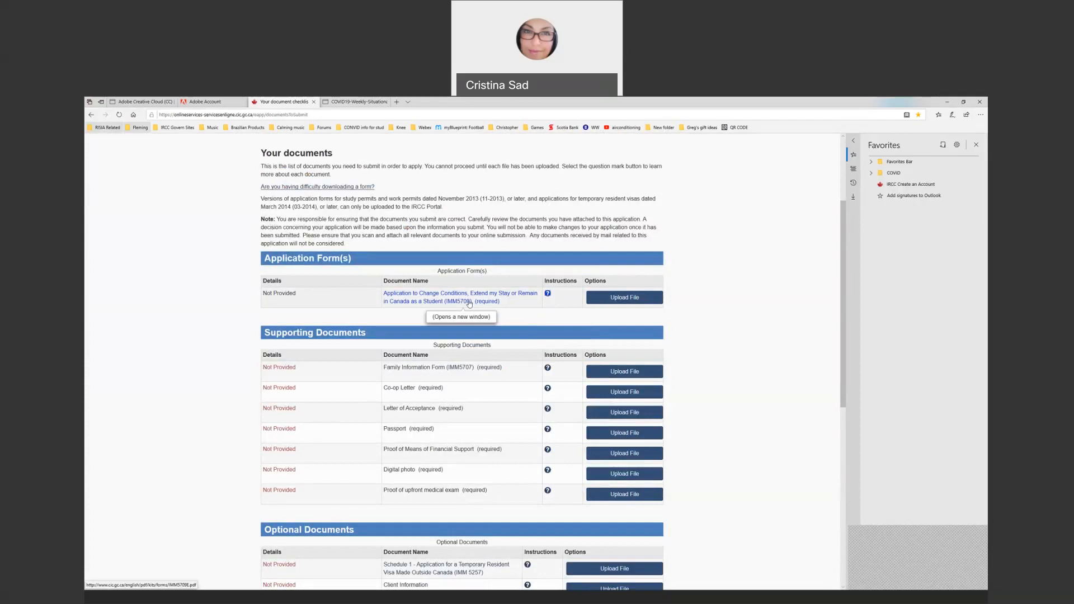
Save a copy of imm5709e.pdf to the desktop, then go back to the checklist tab
{"action": "left_click", "coordinate": [469, 302]}
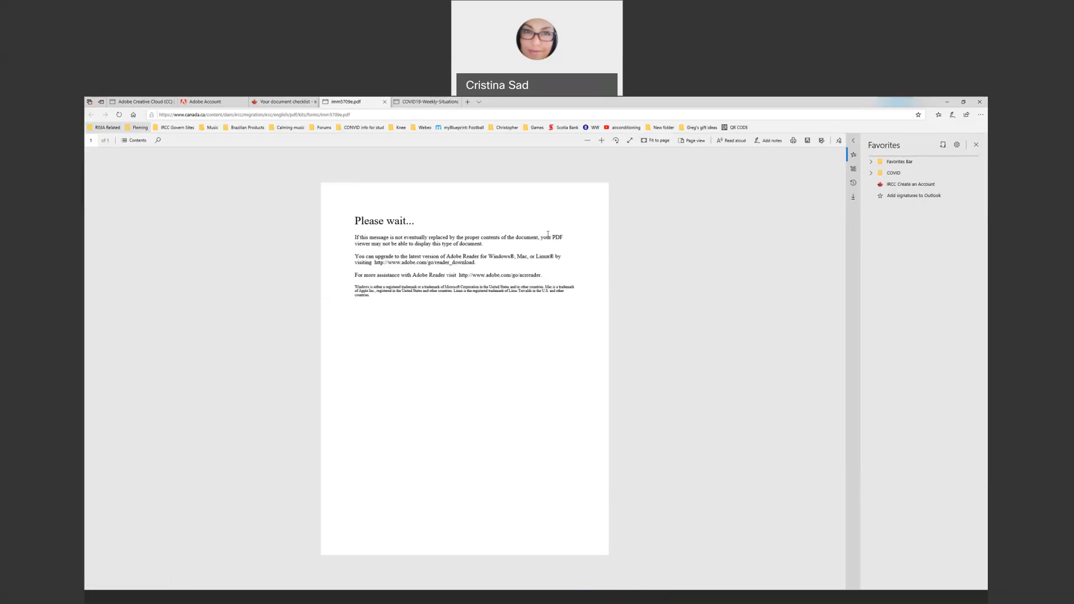
{"action": "left_click", "coordinate": [809, 141]}
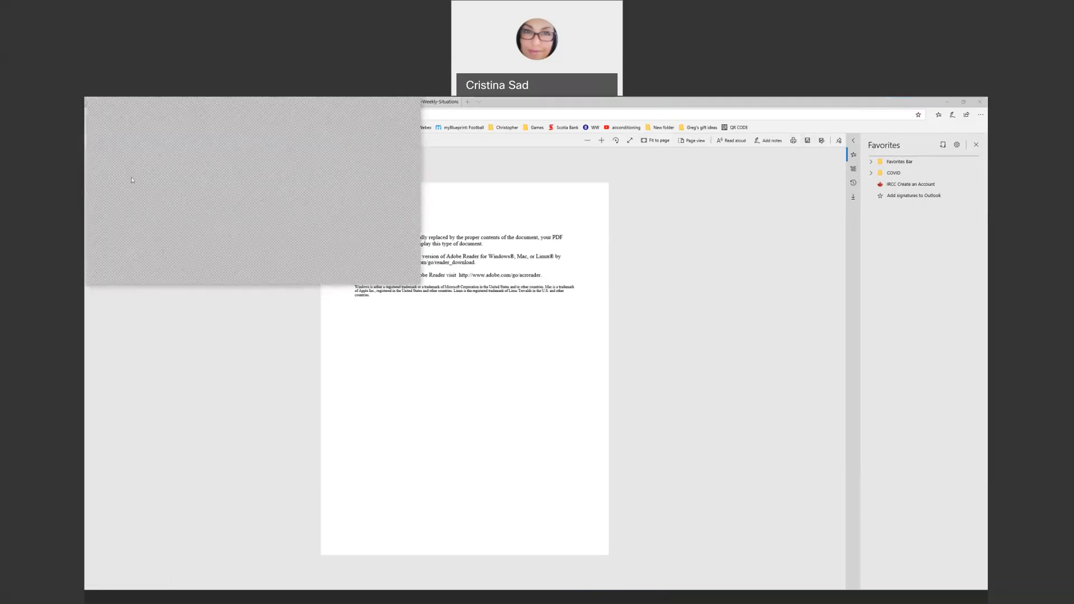
{"action": "left_click", "coordinate": [366, 275]}
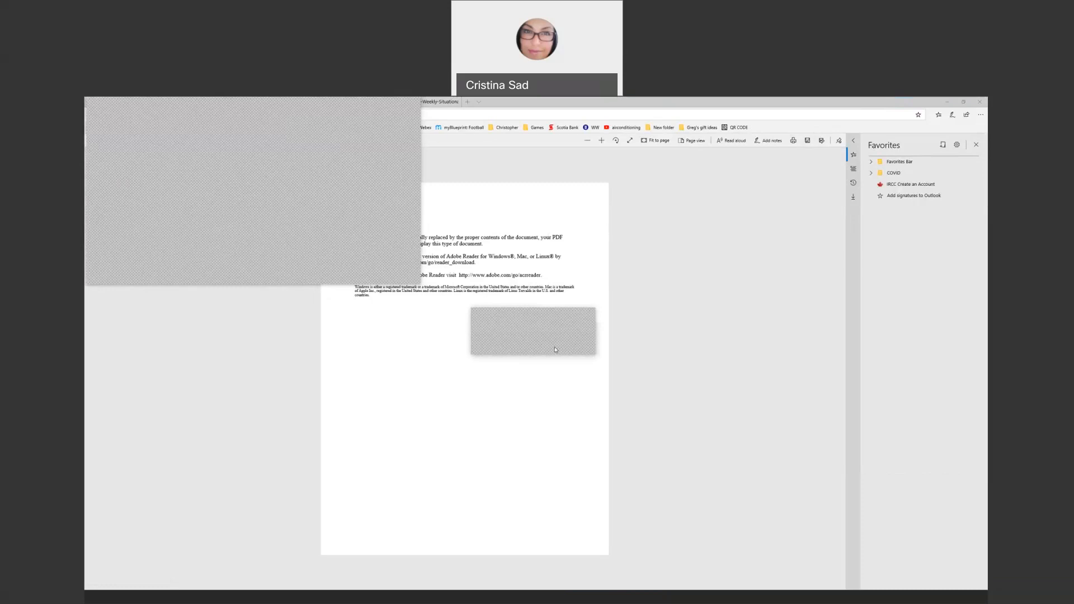
{"action": "left_click", "coordinate": [555, 349]}
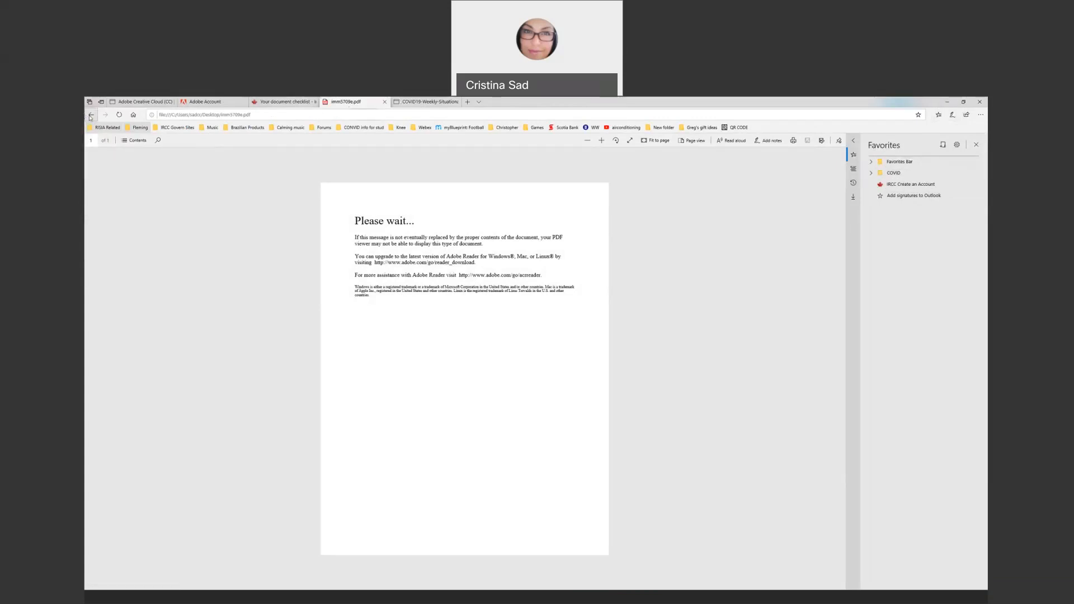
{"action": "left_click", "coordinate": [269, 102]}
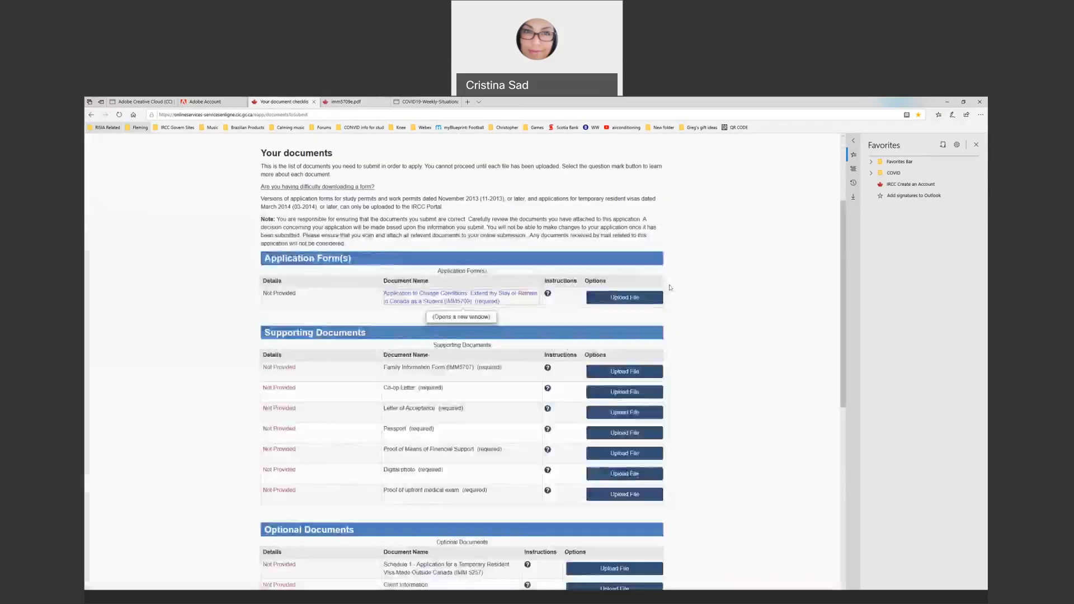
{"action": "scroll", "coordinate": [448, 286], "scroll_direction": "down", "scroll_amount": 2}
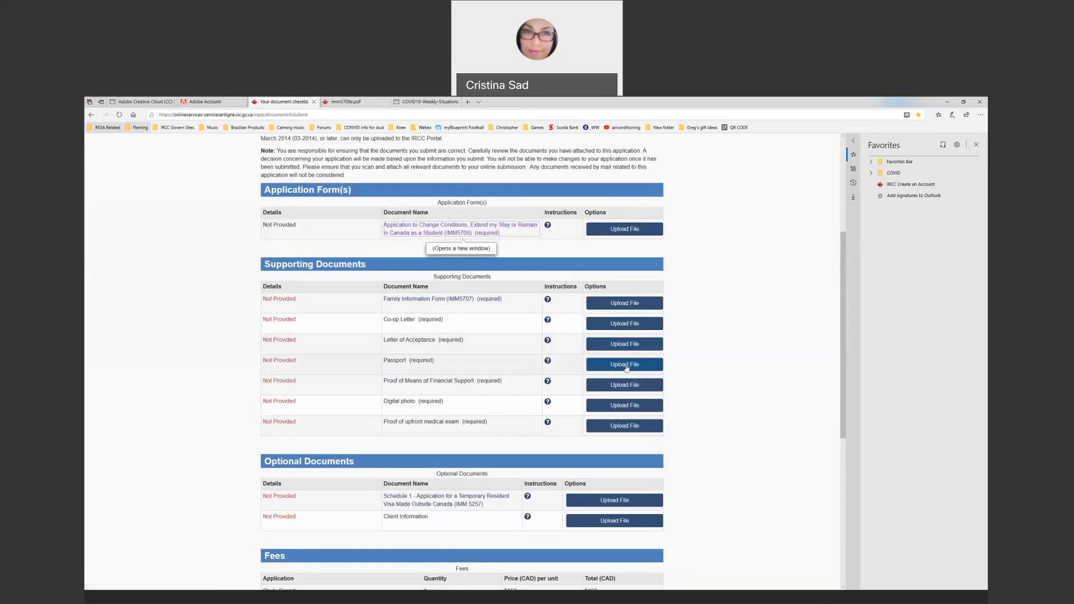
{"action": "left_click", "coordinate": [548, 362]}
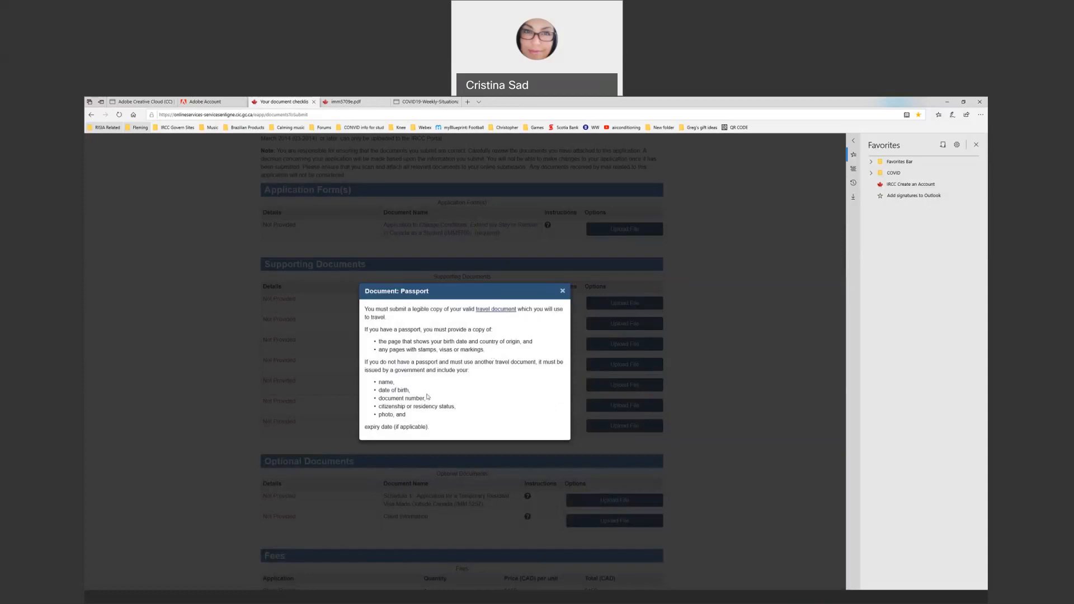
{"action": "left_click", "coordinate": [563, 292]}
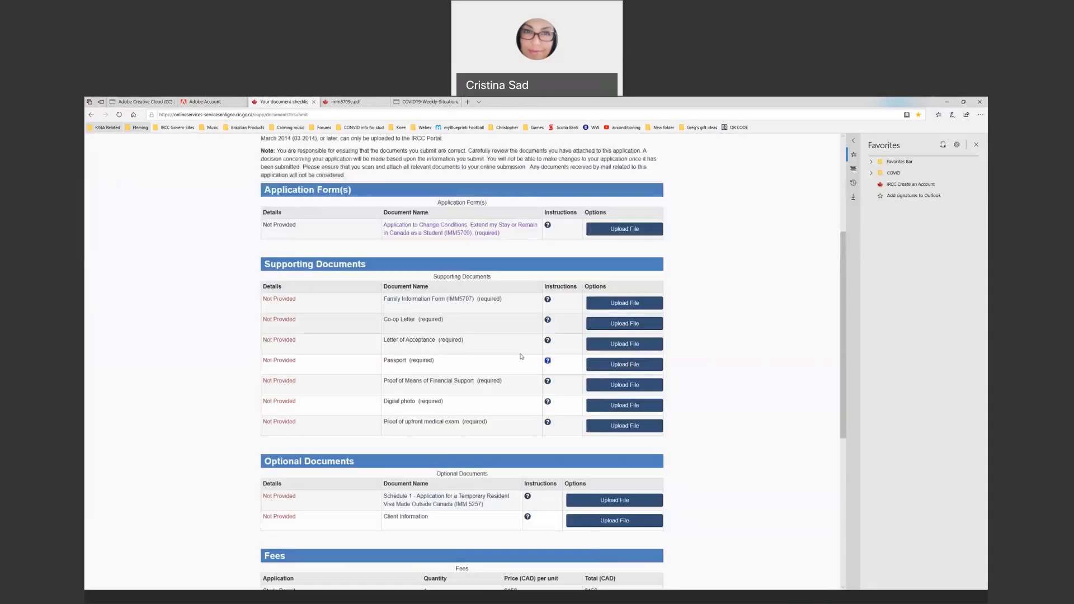
{"action": "scroll", "coordinate": [402, 327], "scroll_direction": "down", "scroll_amount": 2}
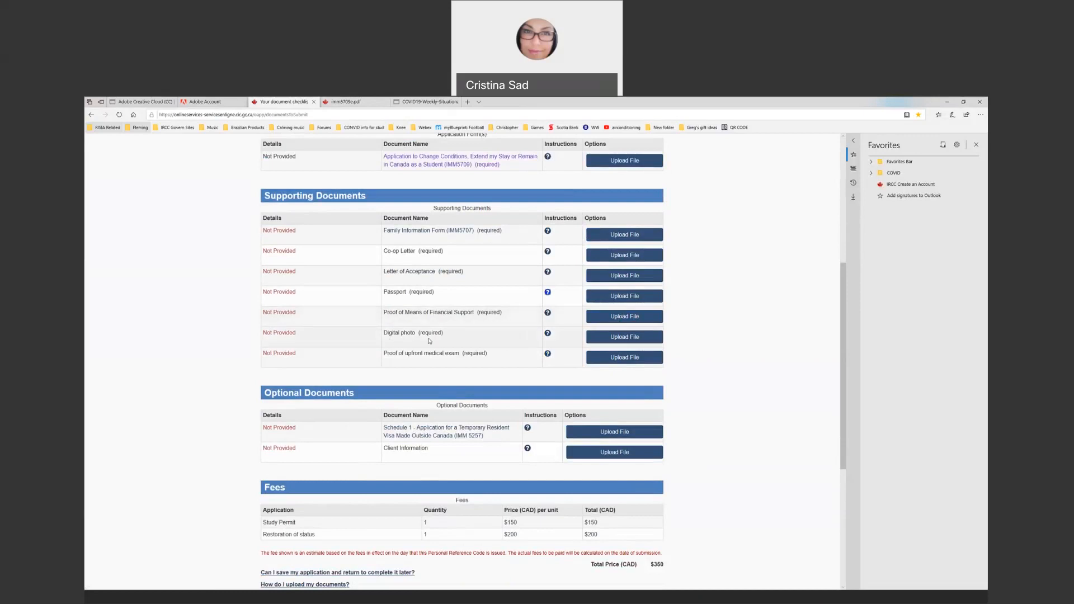
{"action": "left_click", "coordinate": [548, 334]}
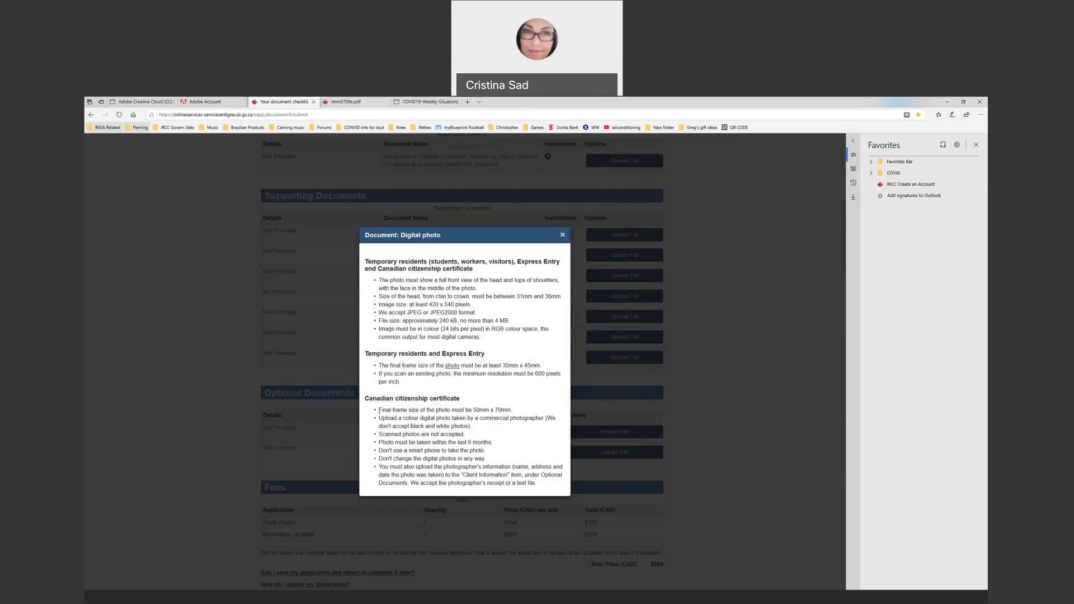
{"action": "left_click_drag", "start_coordinate": [380, 412], "coordinate": [545, 491]}
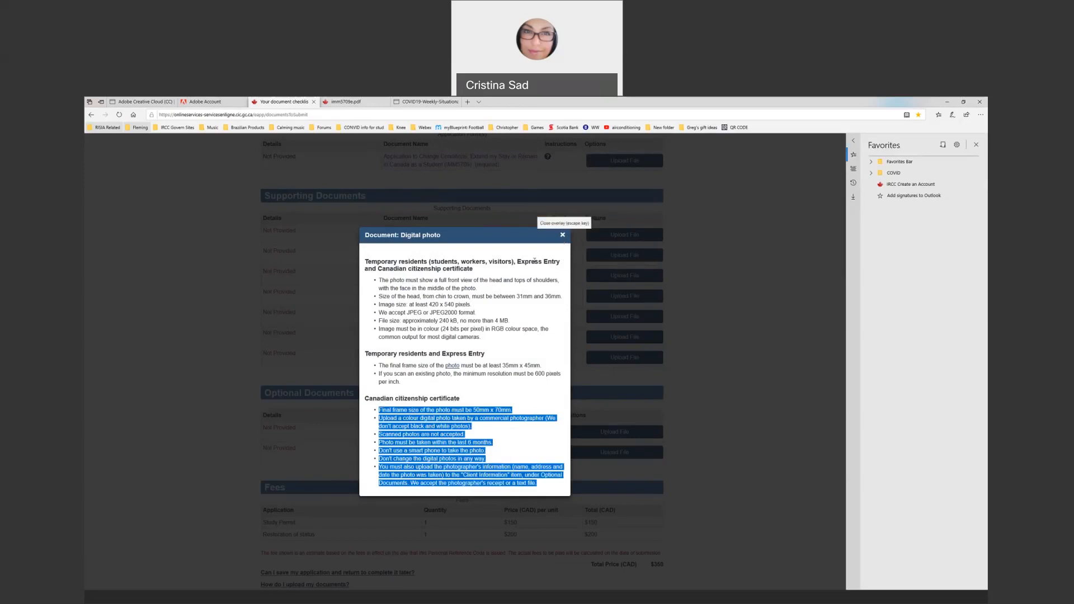
{"action": "left_click", "coordinate": [375, 307]}
{"action": "left_click_drag", "start_coordinate": [380, 279], "coordinate": [503, 335]}
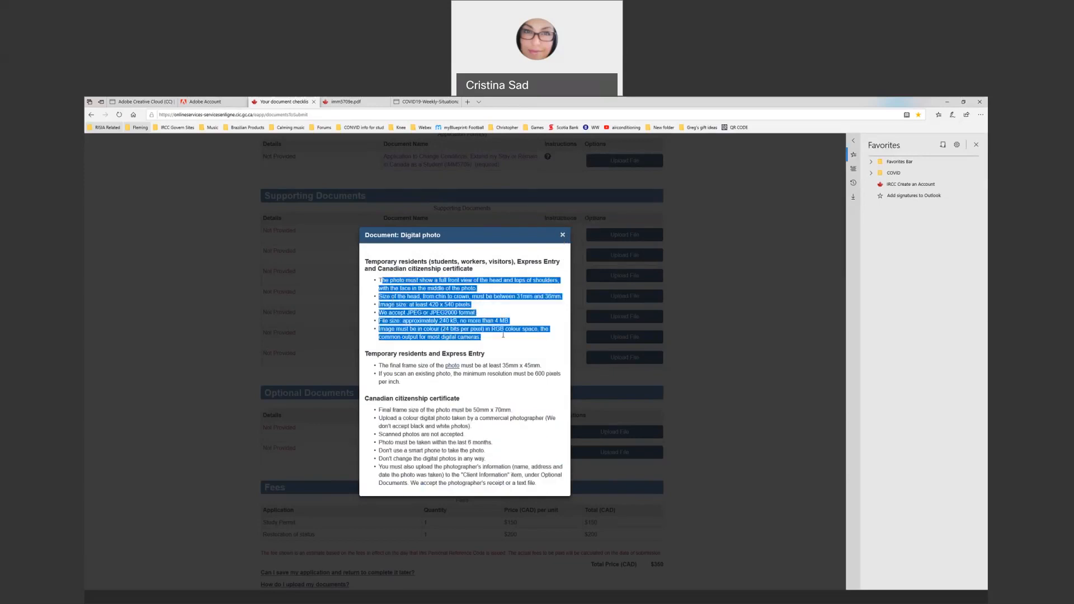
{"action": "left_click", "coordinate": [563, 236]}
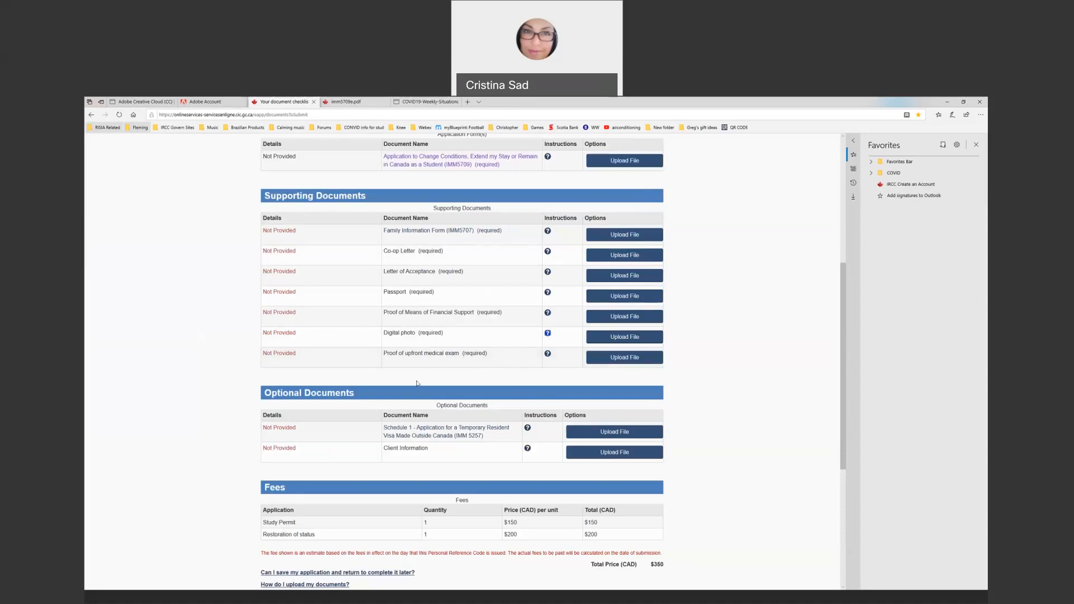
Look over the document checklist, then switch to the IMM5709 form open in Acrobat
{"action": "scroll", "coordinate": [417, 384], "scroll_direction": "down", "scroll_amount": 3}
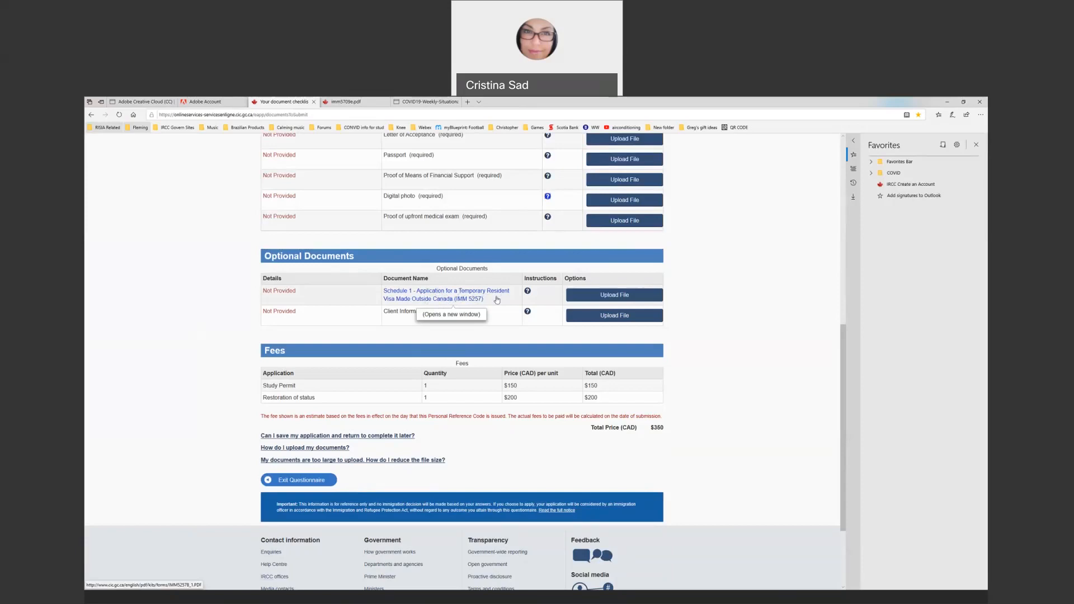
{"action": "scroll", "coordinate": [497, 301], "scroll_direction": "down", "scroll_amount": 2}
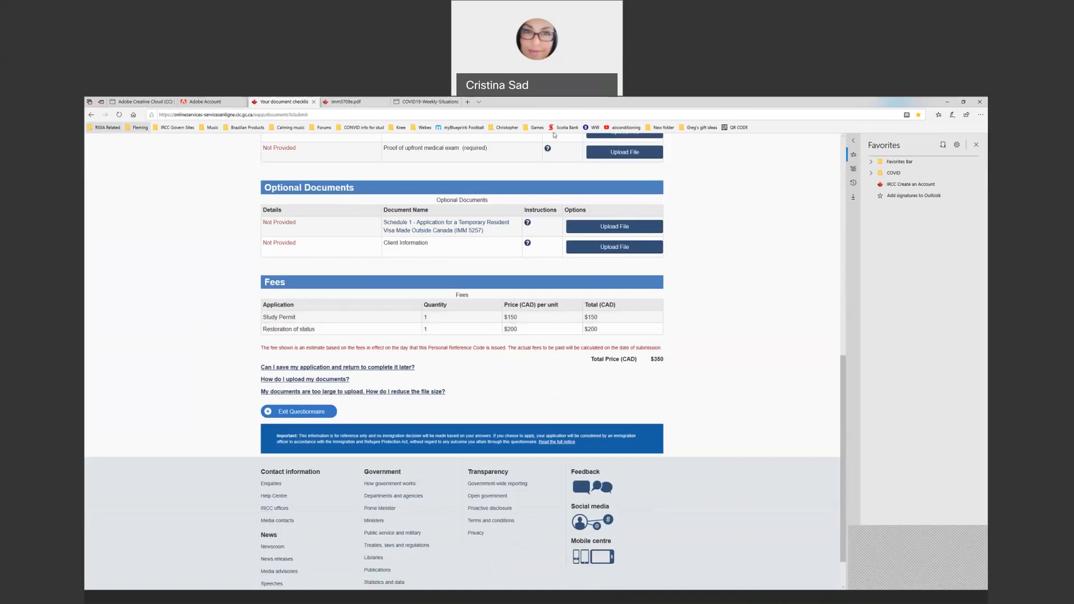
{"action": "left_click", "coordinate": [526, 107]}
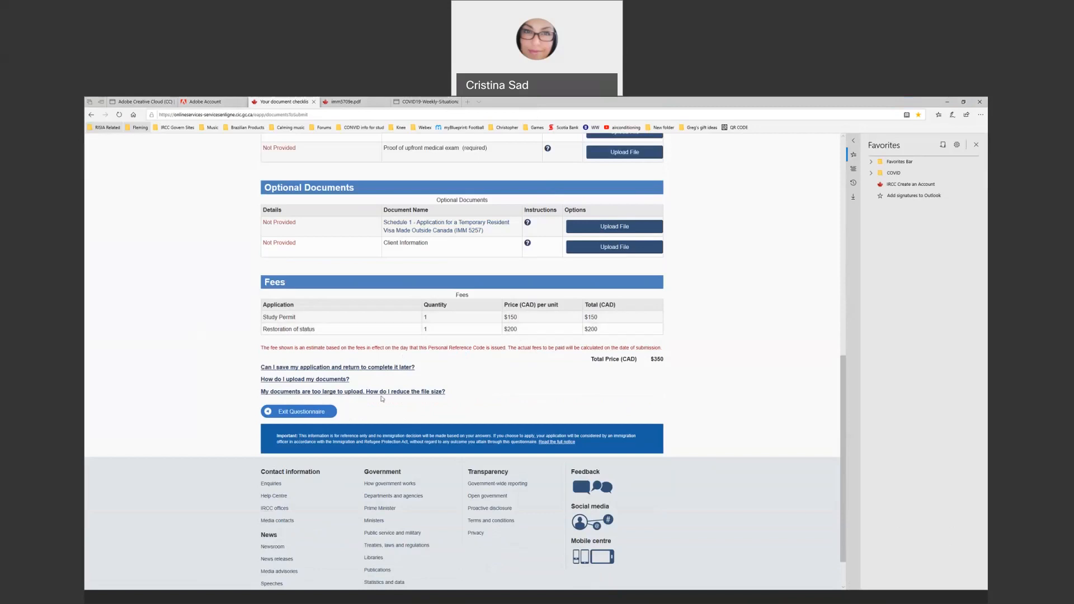
{"action": "scroll", "coordinate": [536, 383], "scroll_direction": "up", "scroll_amount": 3}
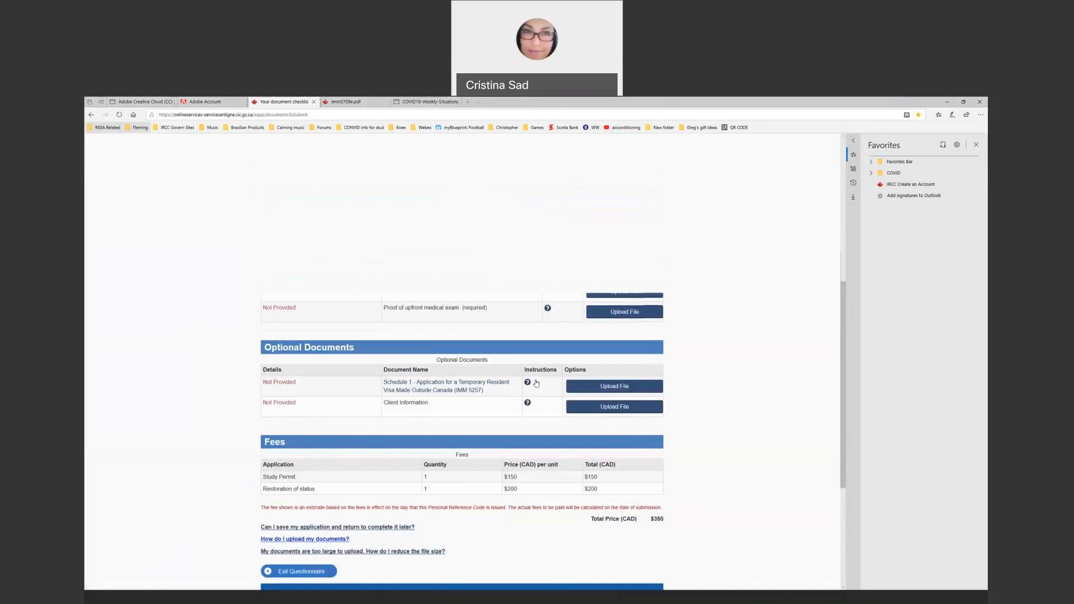
{"action": "scroll", "coordinate": [536, 384], "scroll_direction": "up", "scroll_amount": 6}
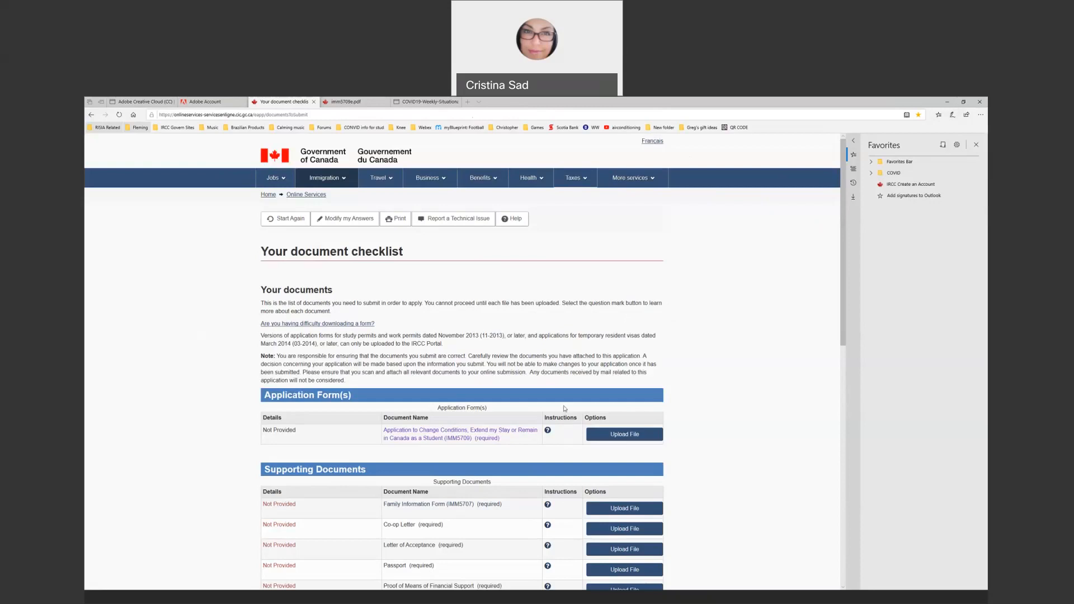
{"action": "left_click", "coordinate": [947, 102]}
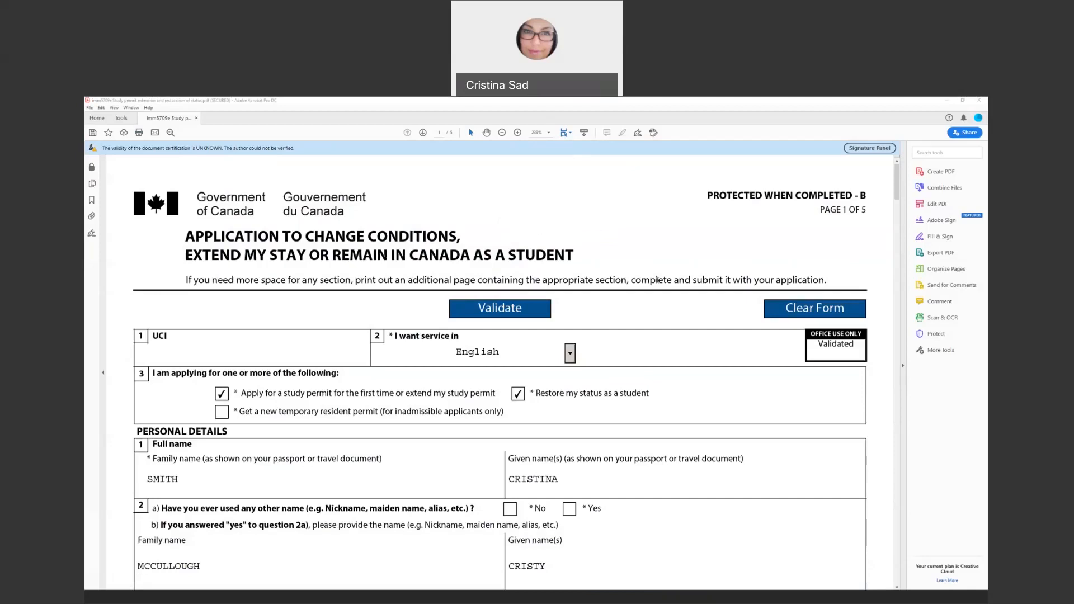
{"action": "scroll", "coordinate": [625, 265], "scroll_direction": "down", "scroll_amount": 1}
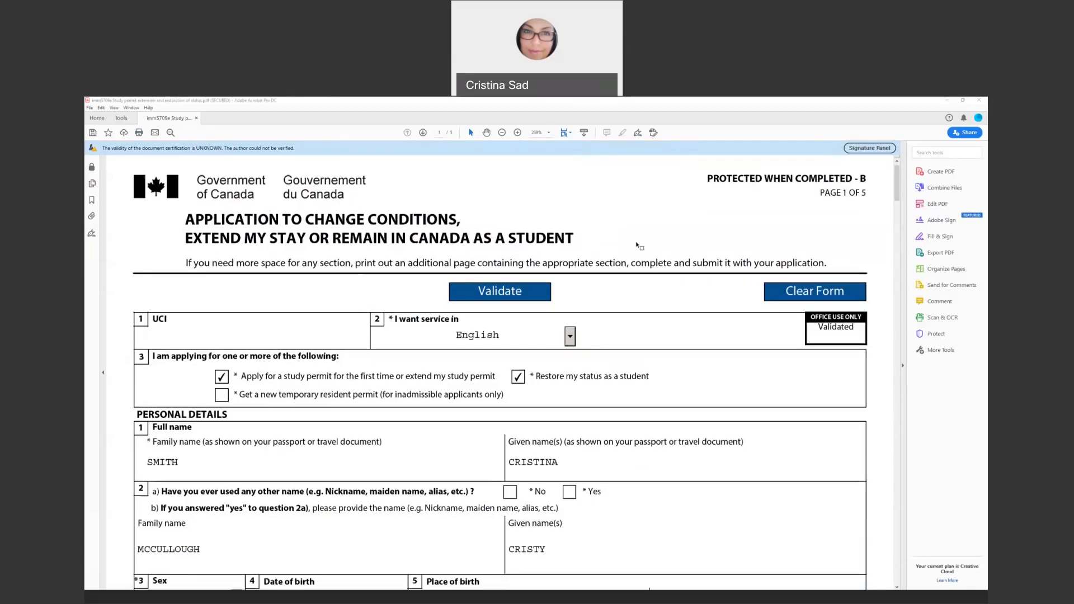
{"action": "scroll", "coordinate": [478, 285], "scroll_direction": "down", "scroll_amount": 1}
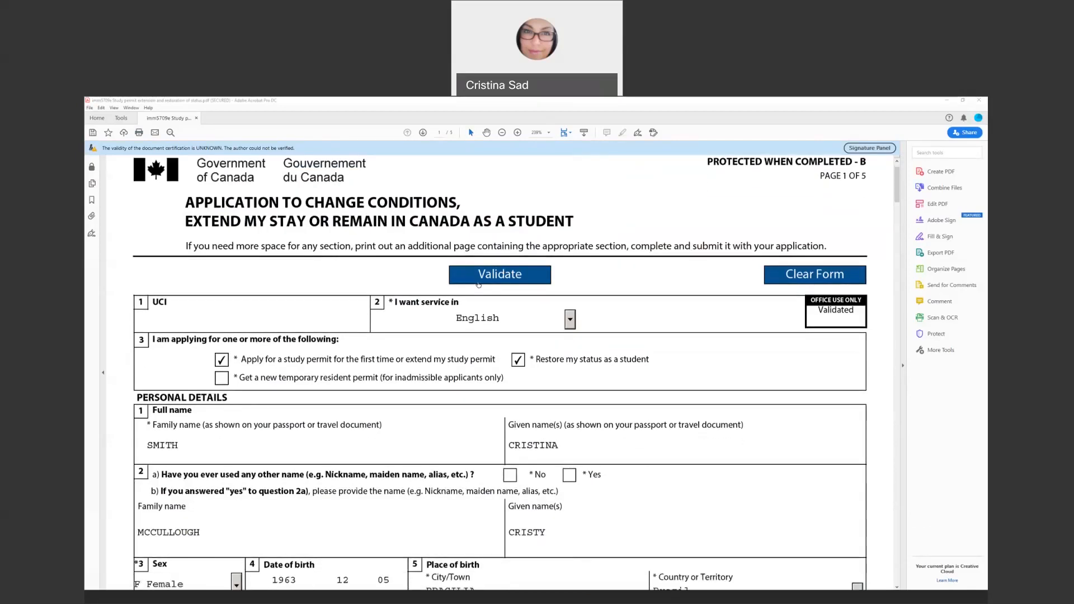
{"action": "left_click_drag", "start_coordinate": [159, 302], "coordinate": [177, 312]}
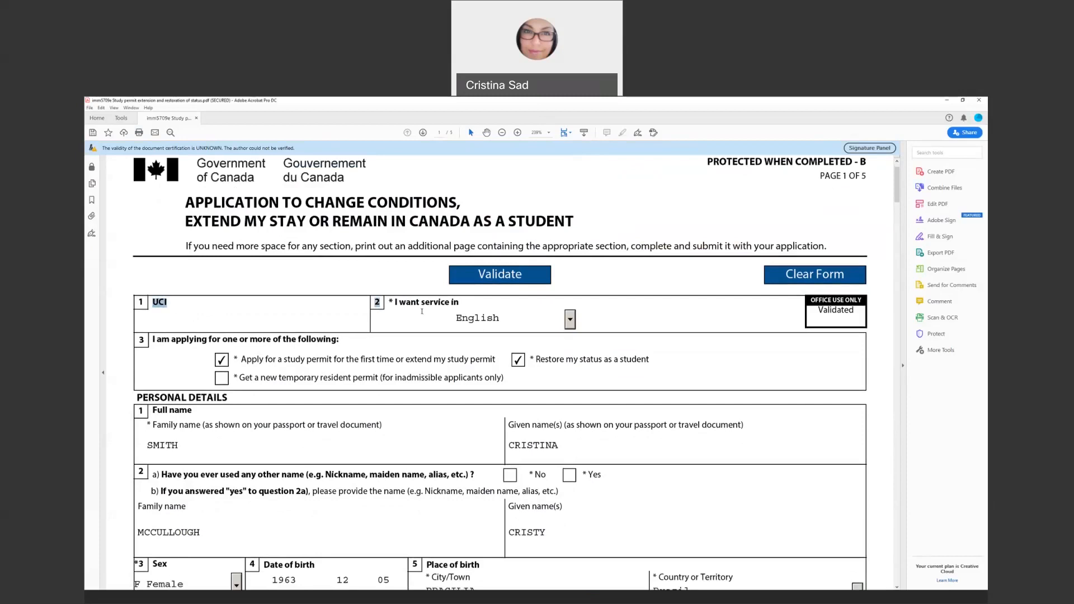
{"action": "left_click", "coordinate": [569, 323]}
{"action": "left_click", "coordinate": [527, 351]}
{"action": "scroll", "coordinate": [583, 327], "scroll_direction": "down", "scroll_amount": 1}
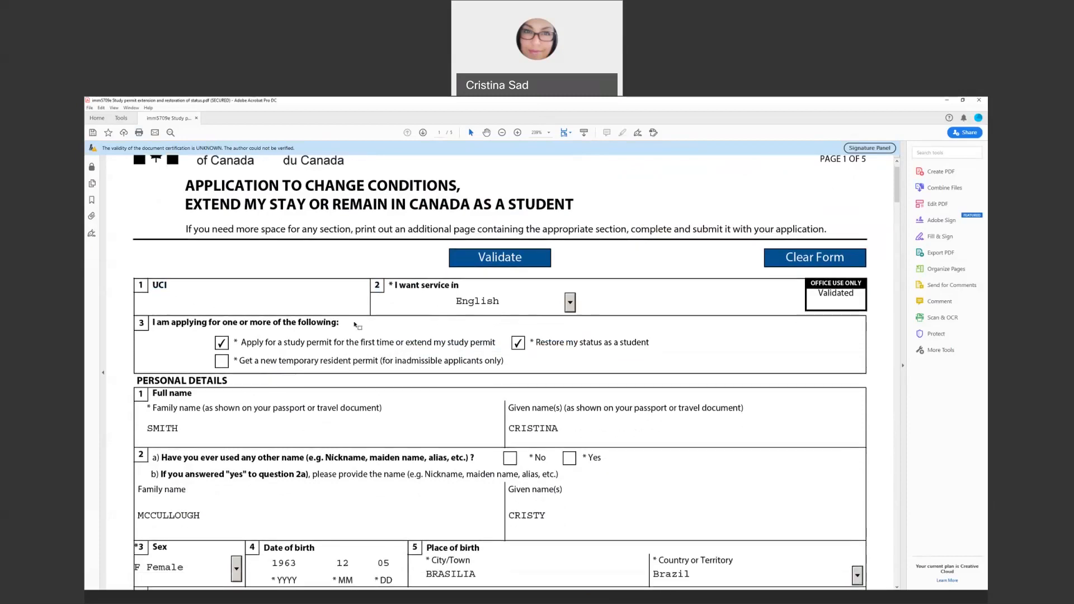
{"action": "scroll", "coordinate": [357, 322], "scroll_direction": "down", "scroll_amount": 1}
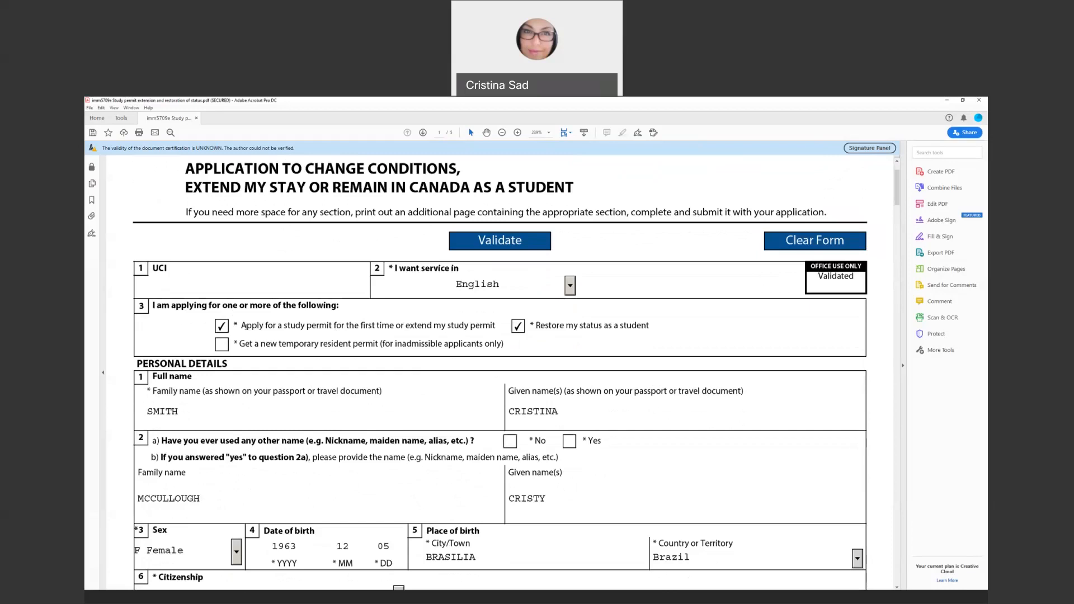
In question 3, tick only 'Apply for or extend a study permit', leaving restore-status unticked
{"action": "left_click", "coordinate": [222, 327]}
{"action": "left_click", "coordinate": [517, 327]}
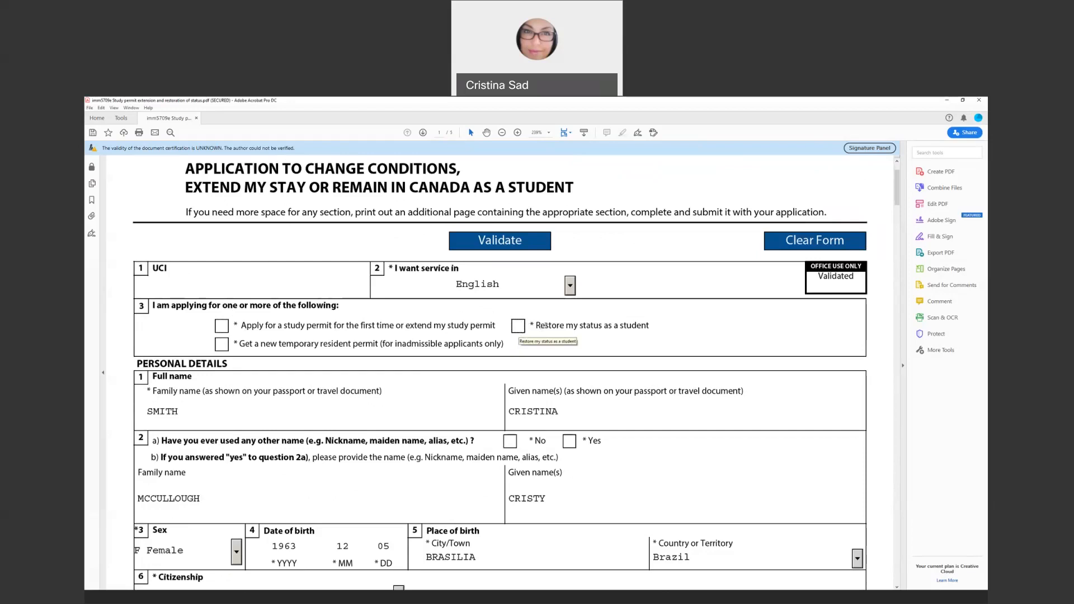
{"action": "left_click", "coordinate": [427, 329]}
{"action": "left_click", "coordinate": [519, 327]}
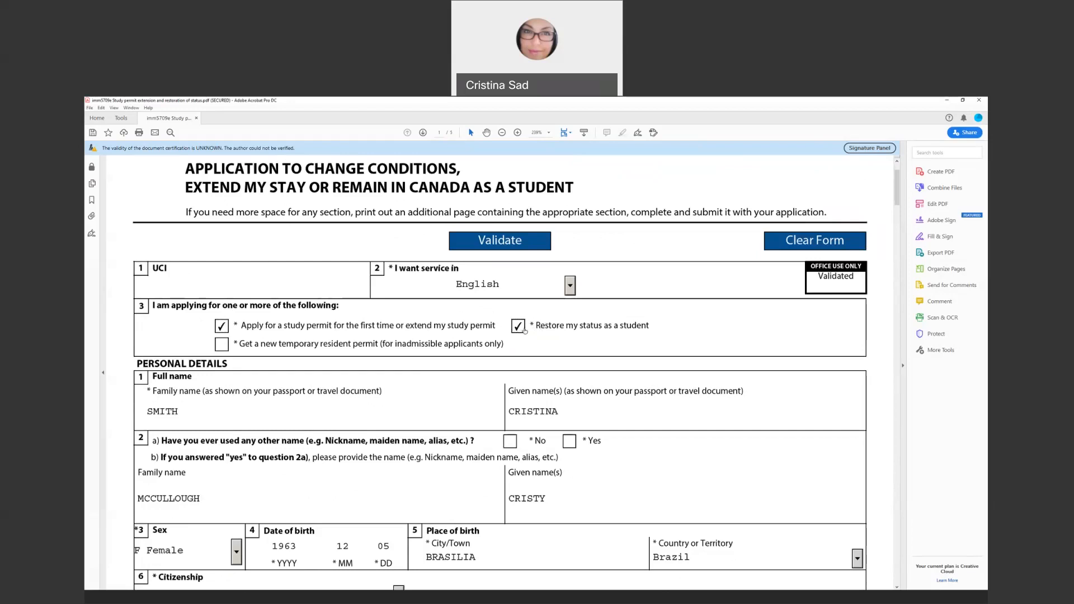
{"action": "left_click", "coordinate": [518, 326]}
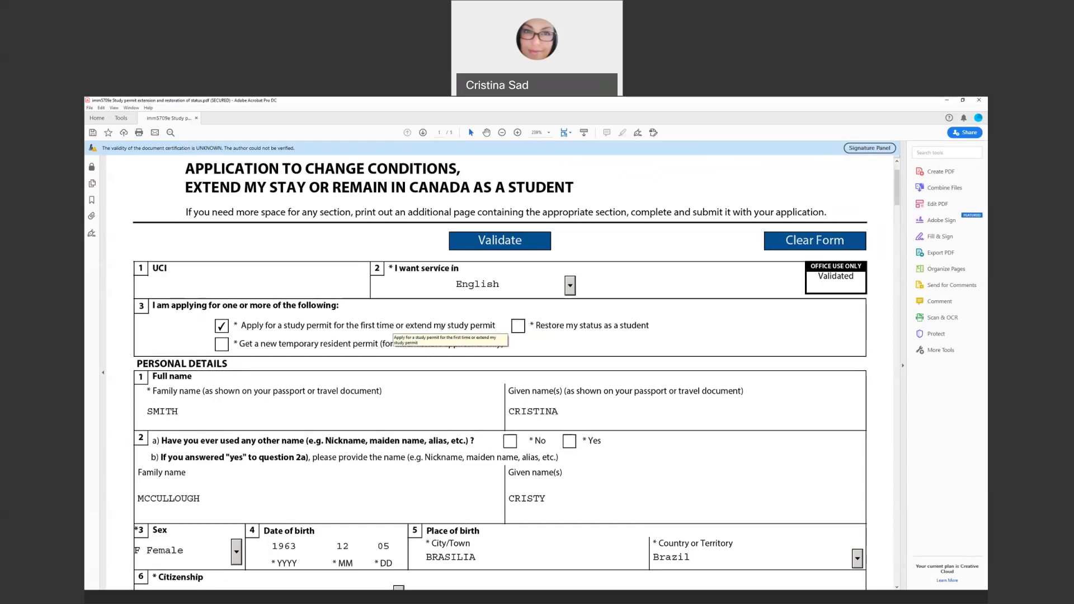
{"action": "scroll", "coordinate": [442, 326], "scroll_direction": "down", "scroll_amount": 2}
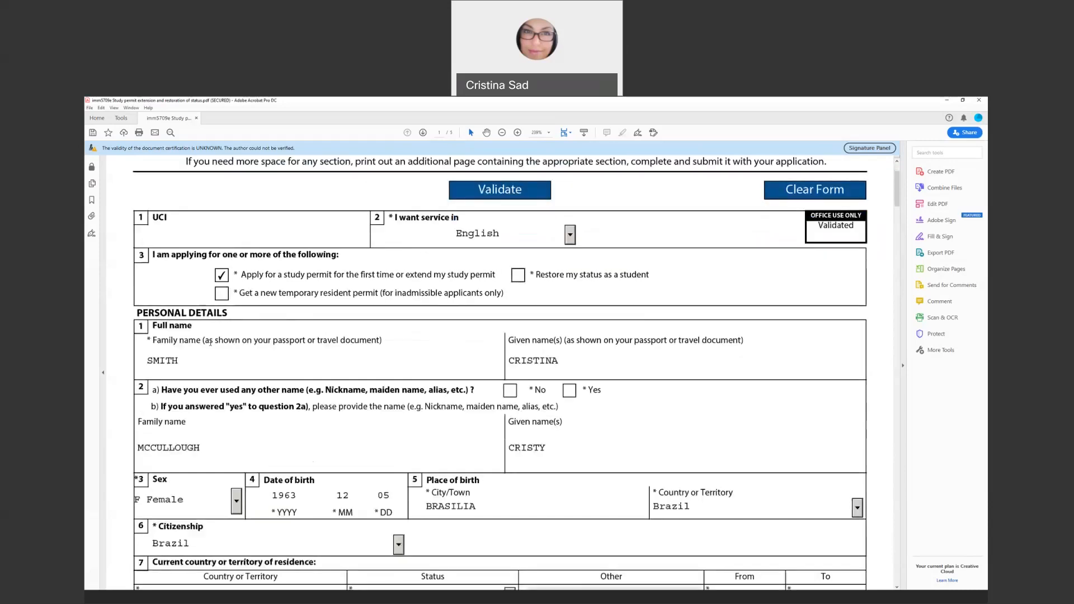
{"action": "scroll", "coordinate": [553, 352], "scroll_direction": "down", "scroll_amount": 1}
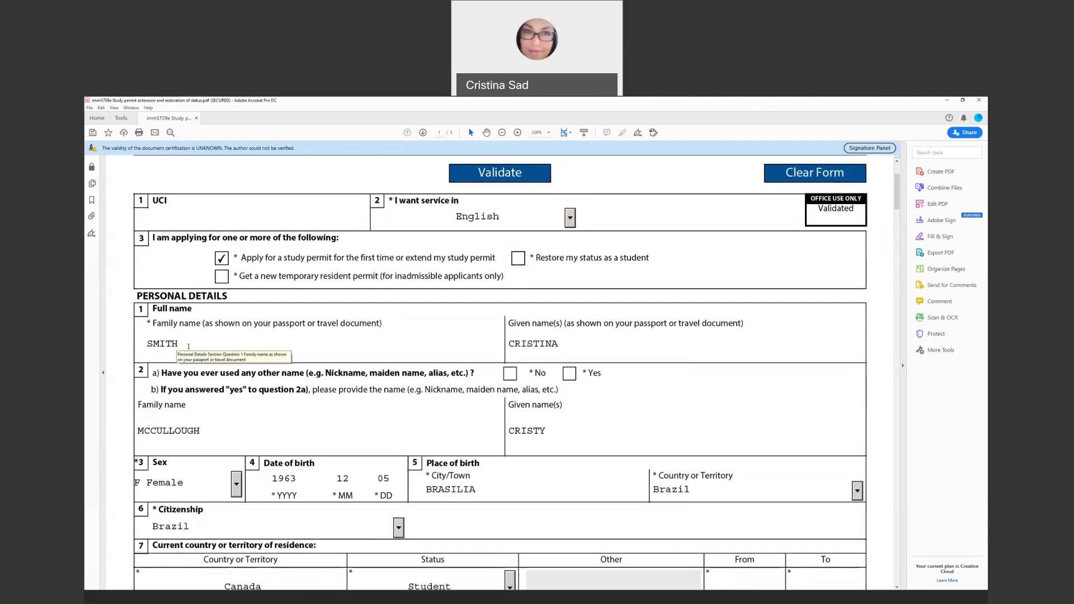
{"action": "left_click", "coordinate": [189, 346]}
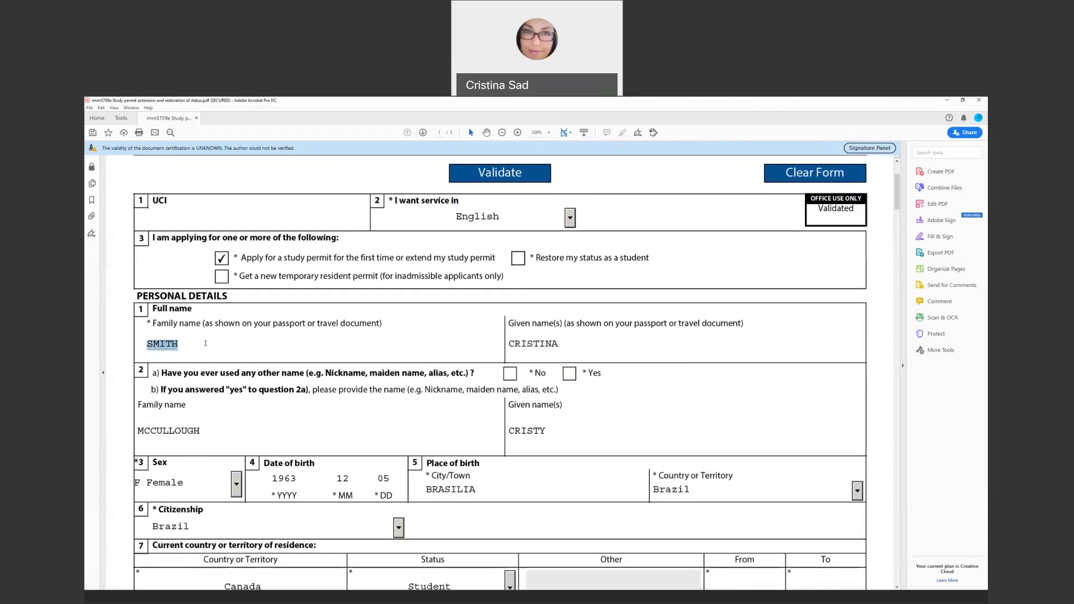
Enter N/A as the family name and dismiss the validation errors it triggers
{"action": "type", "text": "N'/"}
{"action": "key", "text": "BackSpace"}
{"action": "key", "text": "BackSpace"}
{"action": "type", "text": "/A"}
{"action": "left_click", "coordinate": [516, 348]}
{"action": "left_click", "coordinate": [601, 377]}
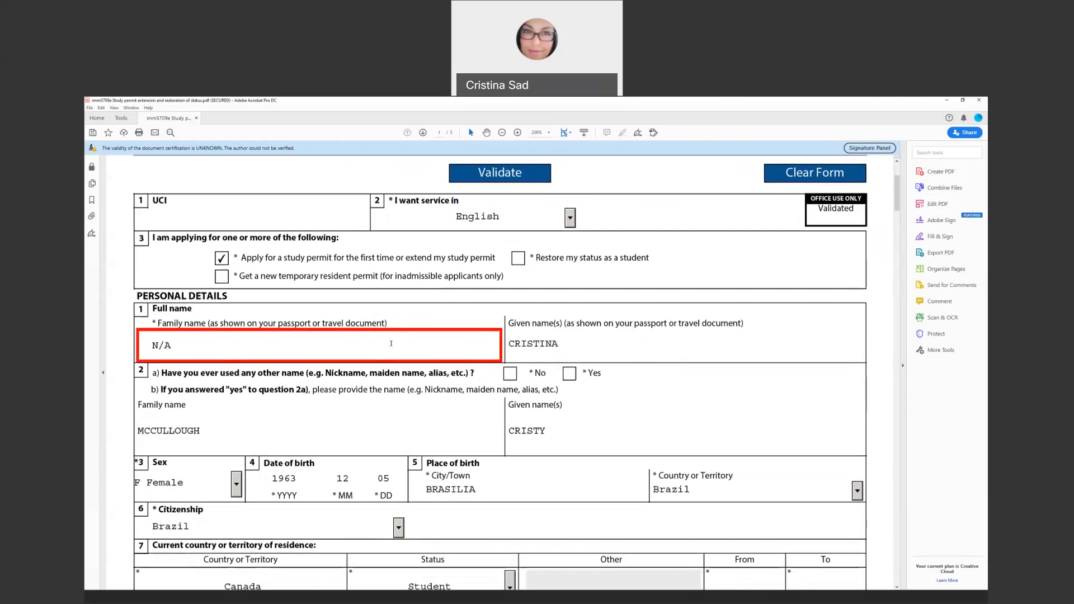
{"action": "double_click", "coordinate": [165, 345]}
{"action": "left_click", "coordinate": [541, 347]}
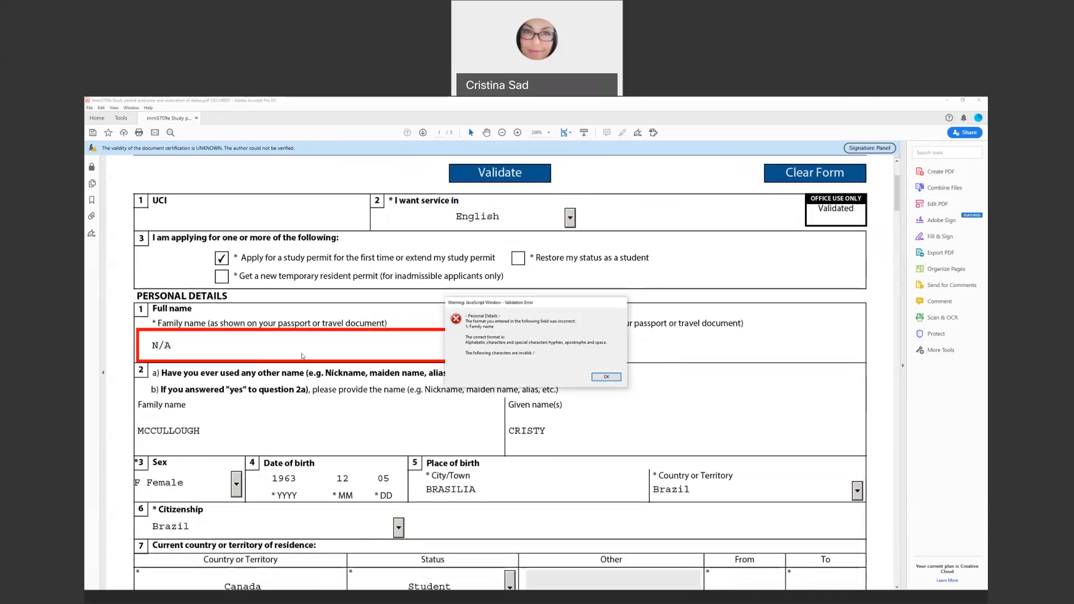
{"action": "key", "text": "Return"}
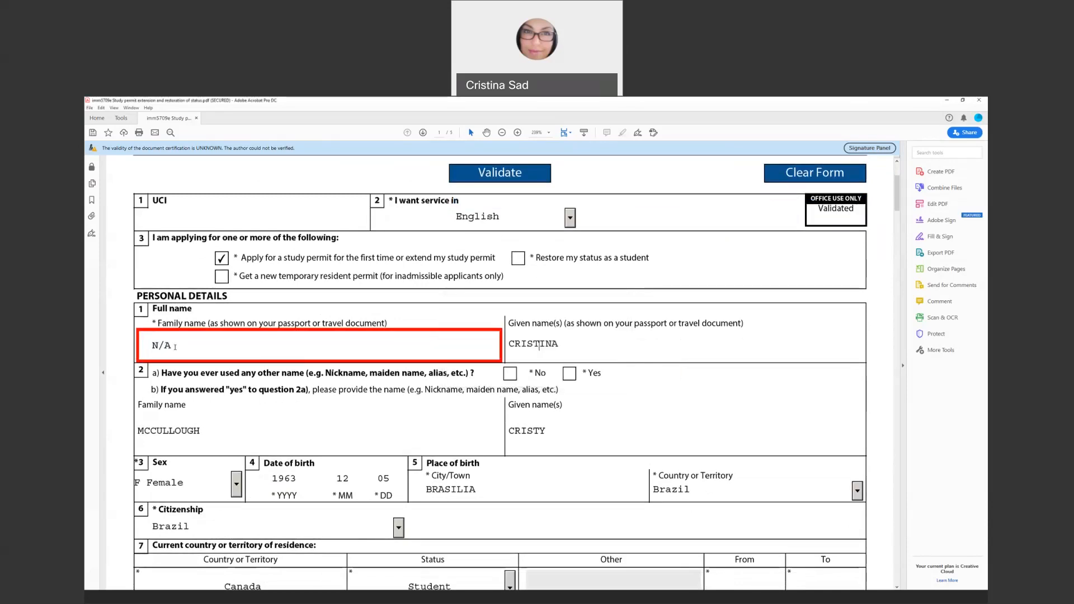
Change the family name to 'Not applicable', then replace it with the applicant's surname
{"action": "left_click_drag", "start_coordinate": [175, 347], "coordinate": [160, 346]}
{"action": "key", "text": "BackSpace"}
{"action": "type", "text": "ot applicable"}
{"action": "key", "text": "Return"}
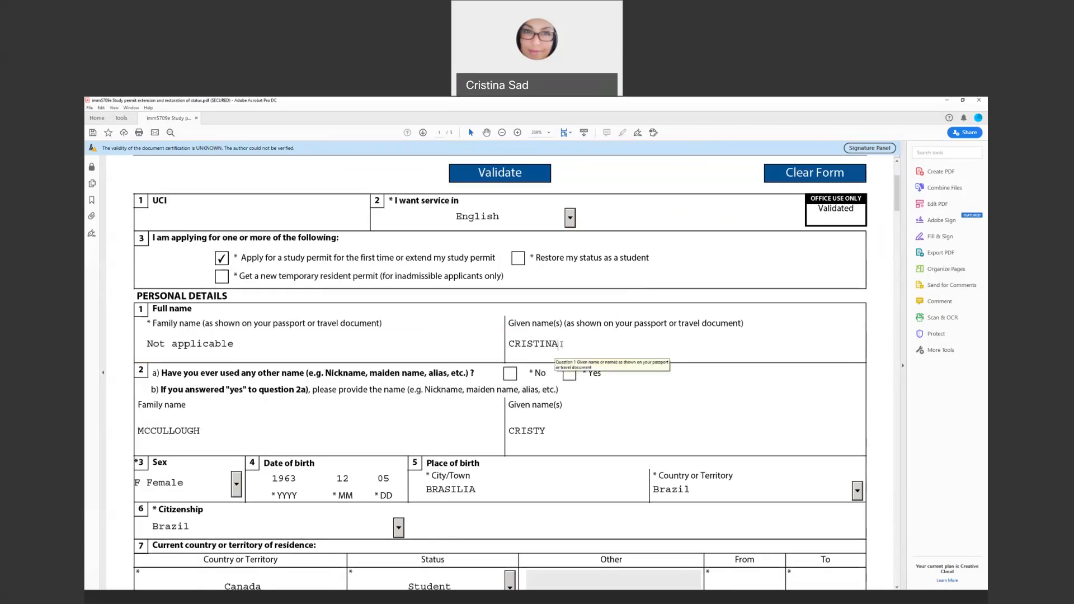
{"action": "left_click", "coordinate": [252, 345]}
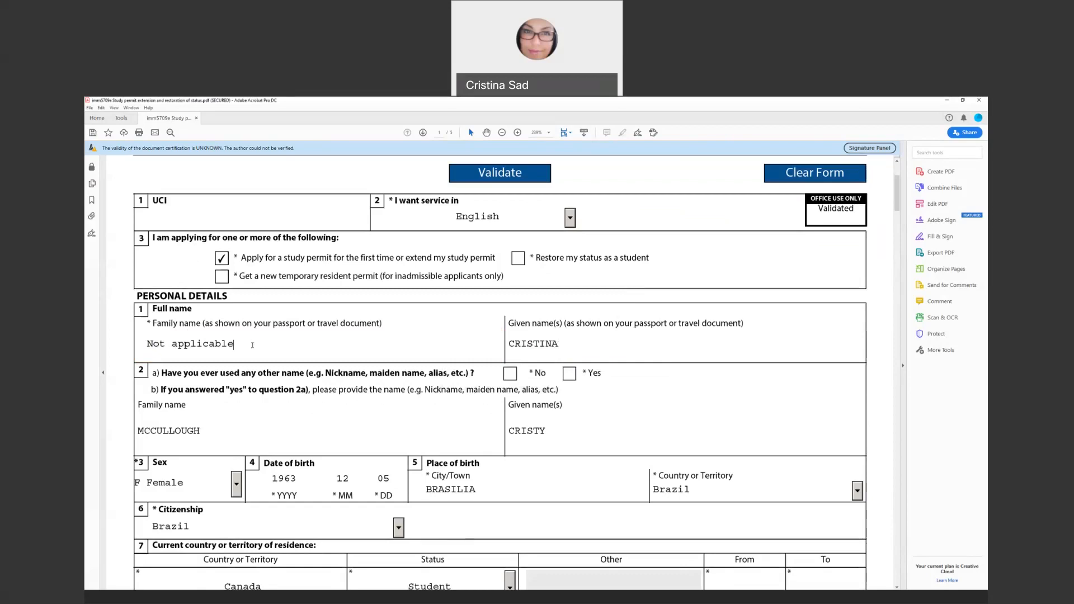
{"action": "key", "text": "BackSpace"}
{"action": "key", "text": "BackSpace"}
{"action": "key", "text": "BackSpace"}
{"action": "key", "text": "BackSpace"}
{"action": "key", "text": "BackSpace"}
{"action": "key", "text": "BackSpace"}
{"action": "key", "text": "BackSpace"}
{"action": "key", "text": "BackSpace"}
{"action": "key", "text": "BackSpace"}
{"action": "key", "text": "BackSpace"}
{"action": "key", "text": "BackSpace"}
{"action": "key", "text": "BackSpace"}
{"action": "key", "text": "BackSpace"}
{"action": "key", "text": "BackSpace"}
{"action": "type", "text": "Smith"}
Answer Yes to question 2a about having used another name
{"action": "scroll", "coordinate": [479, 376], "scroll_direction": "down", "scroll_amount": 1}
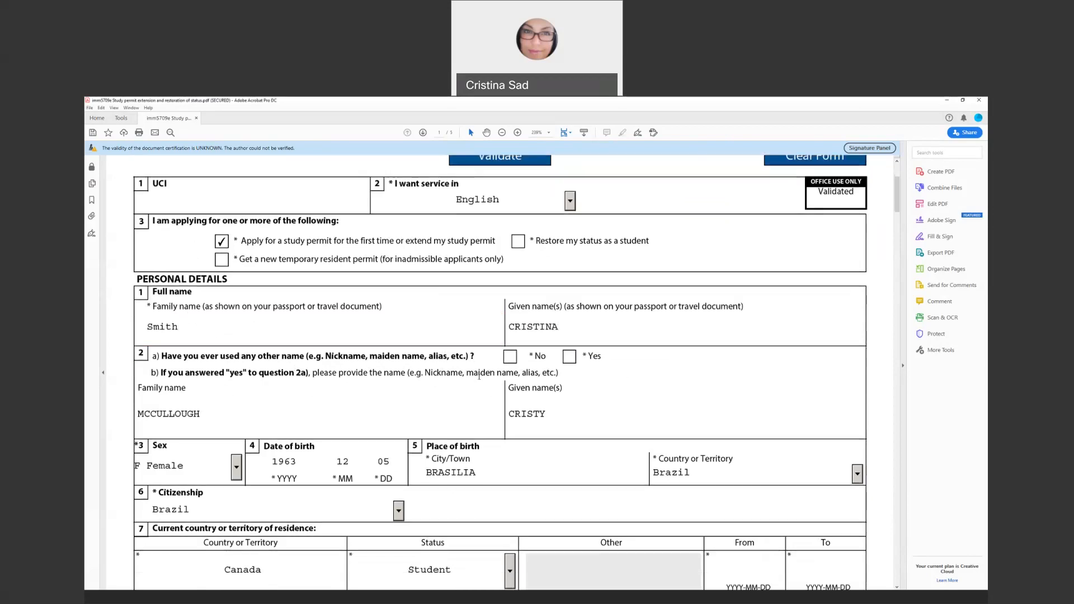
{"action": "scroll", "coordinate": [479, 376], "scroll_direction": "down", "scroll_amount": 1}
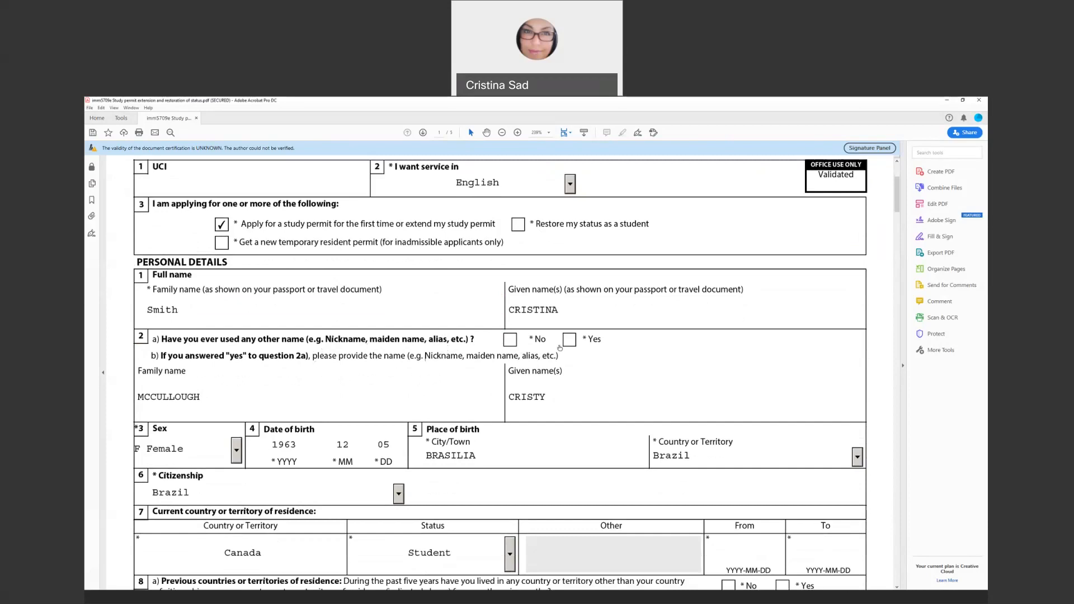
{"action": "left_click", "coordinate": [569, 341]}
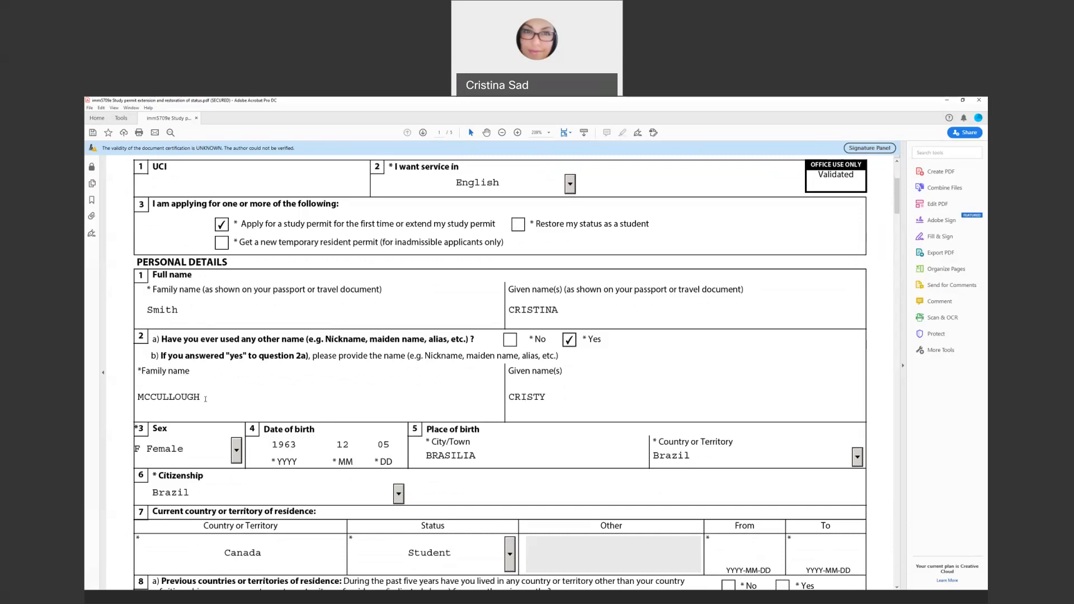
Keep Female as the sex and bring up the citizenship country list
{"action": "scroll", "coordinate": [205, 399], "scroll_direction": "down", "scroll_amount": 1}
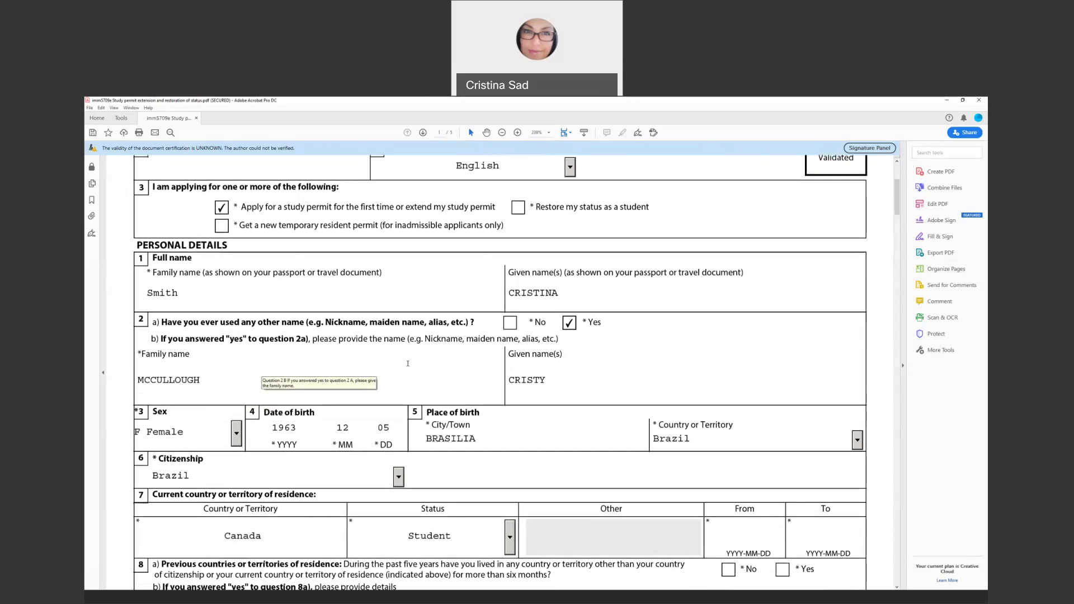
{"action": "scroll", "coordinate": [330, 362], "scroll_direction": "down", "scroll_amount": 1}
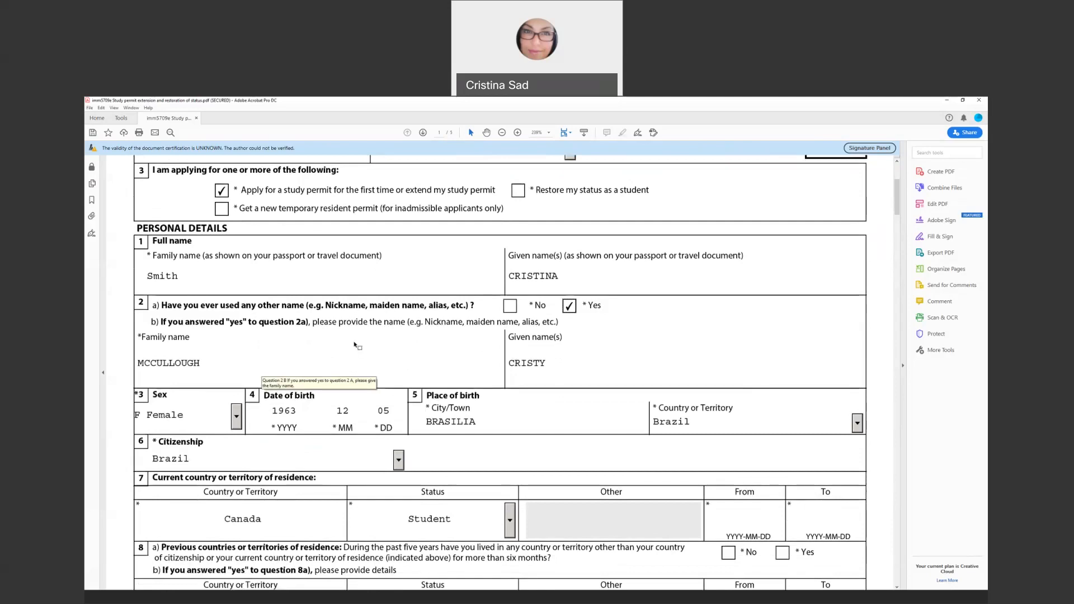
{"action": "scroll", "coordinate": [355, 345], "scroll_direction": "down", "scroll_amount": 1}
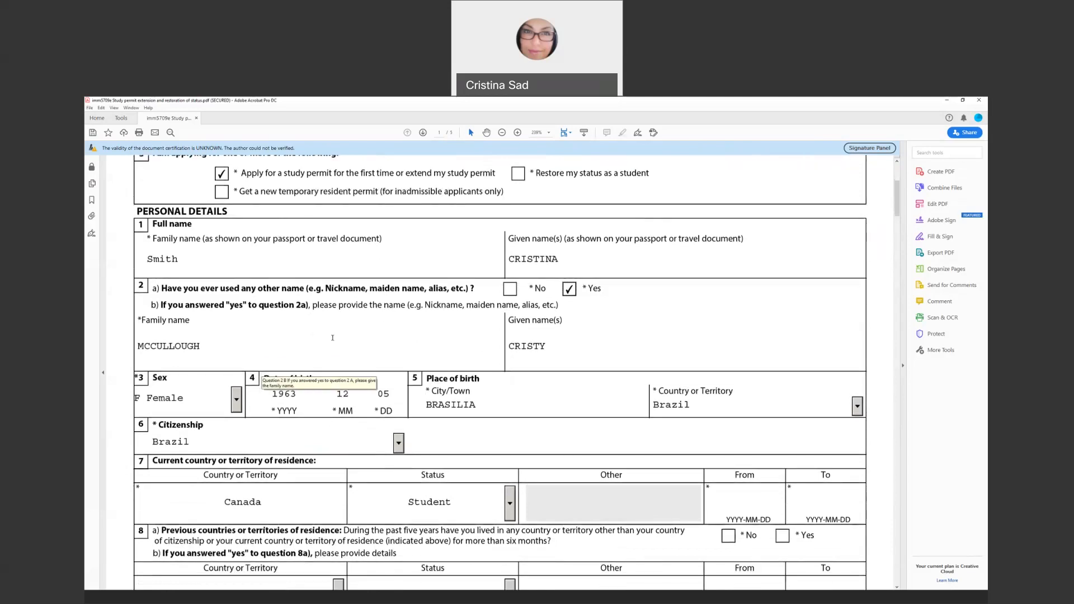
{"action": "scroll", "coordinate": [327, 338], "scroll_direction": "down", "scroll_amount": 1}
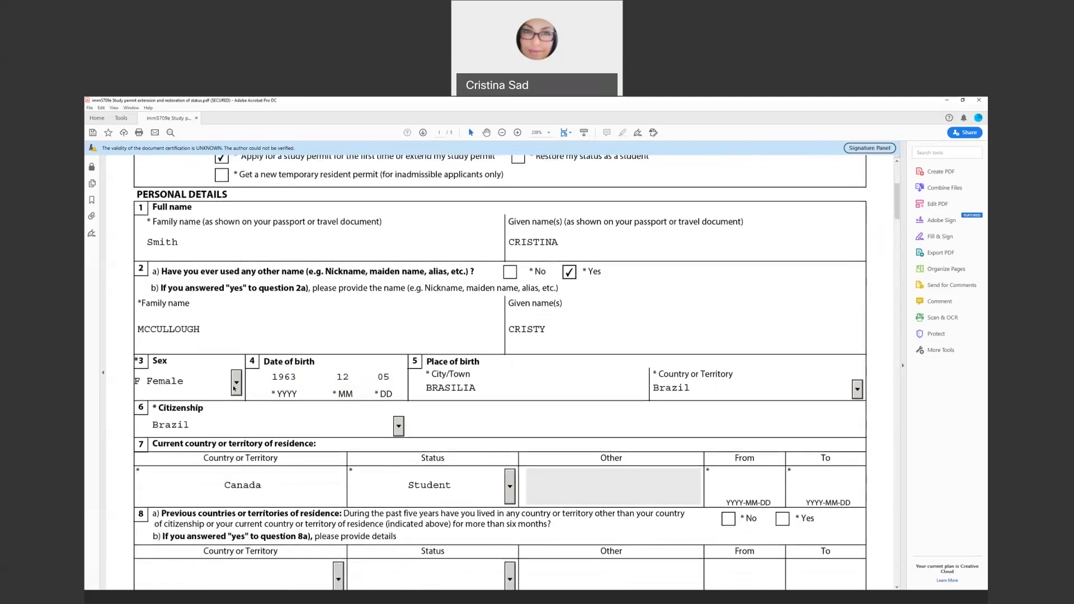
{"action": "left_click", "coordinate": [236, 386]}
{"action": "left_click", "coordinate": [235, 387]}
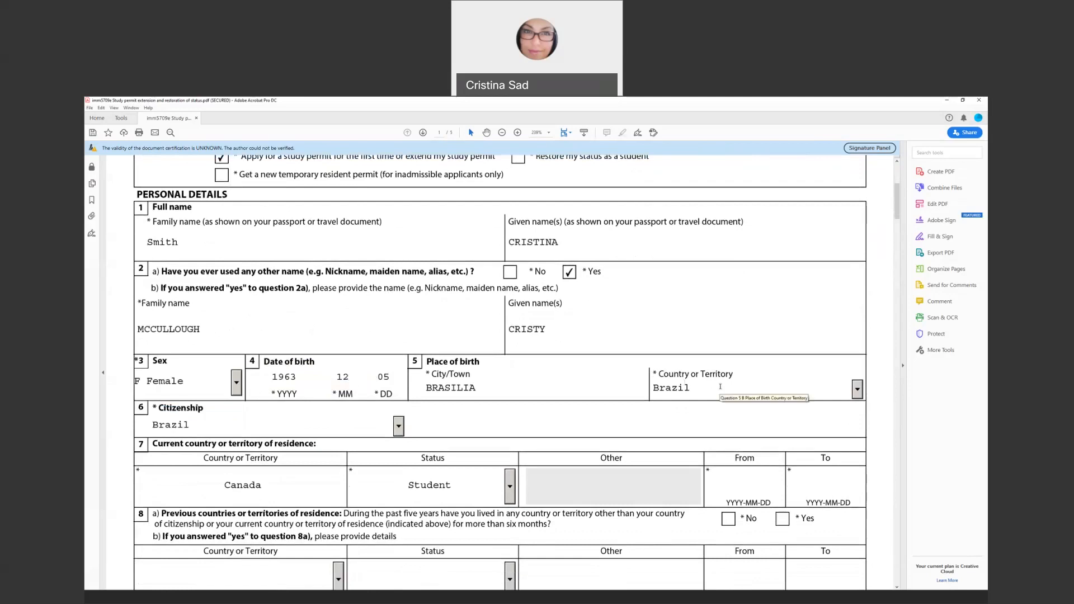
{"action": "scroll", "coordinate": [721, 387], "scroll_direction": "down", "scroll_amount": 3}
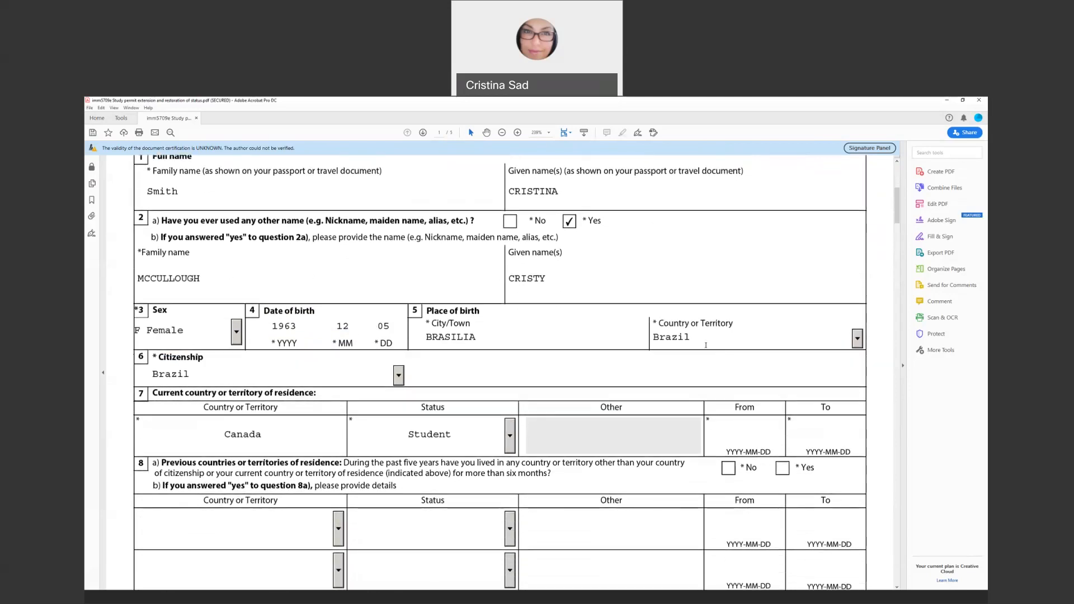
{"action": "scroll", "coordinate": [706, 345], "scroll_direction": "down", "scroll_amount": 1}
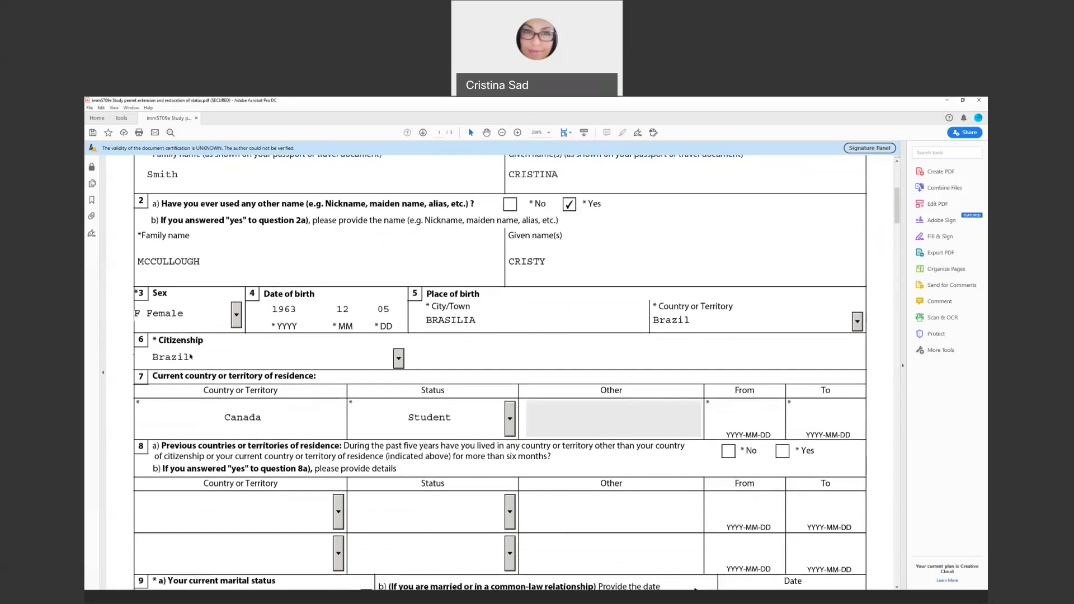
{"action": "left_click", "coordinate": [398, 359]}
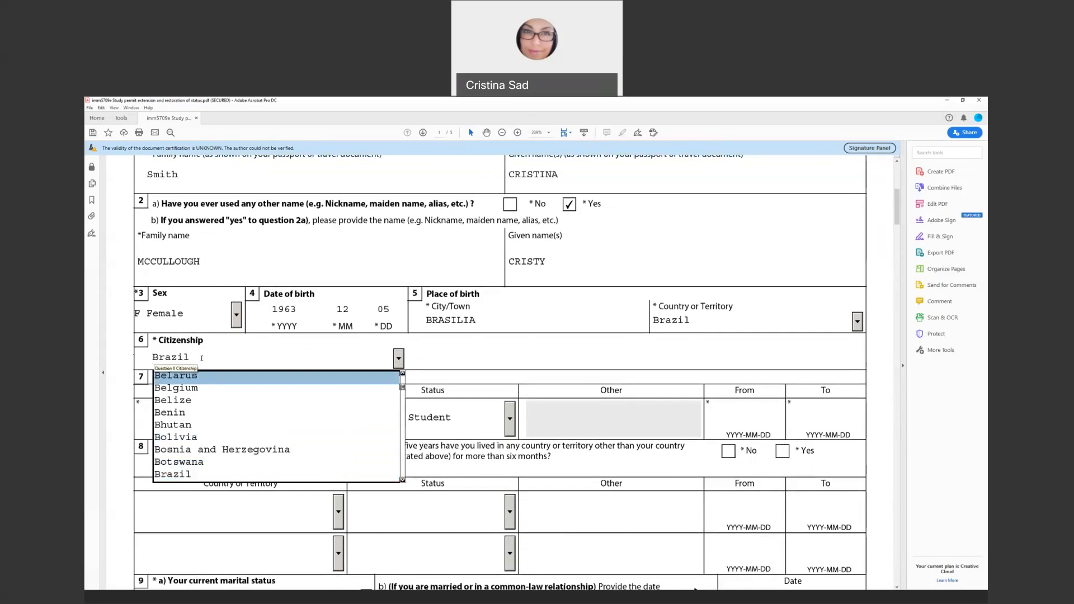
Keep Brazil as citizenship and set the current residence status to Student
{"action": "left_click", "coordinate": [407, 361]}
{"action": "scroll", "coordinate": [180, 352], "scroll_direction": "down", "scroll_amount": 2}
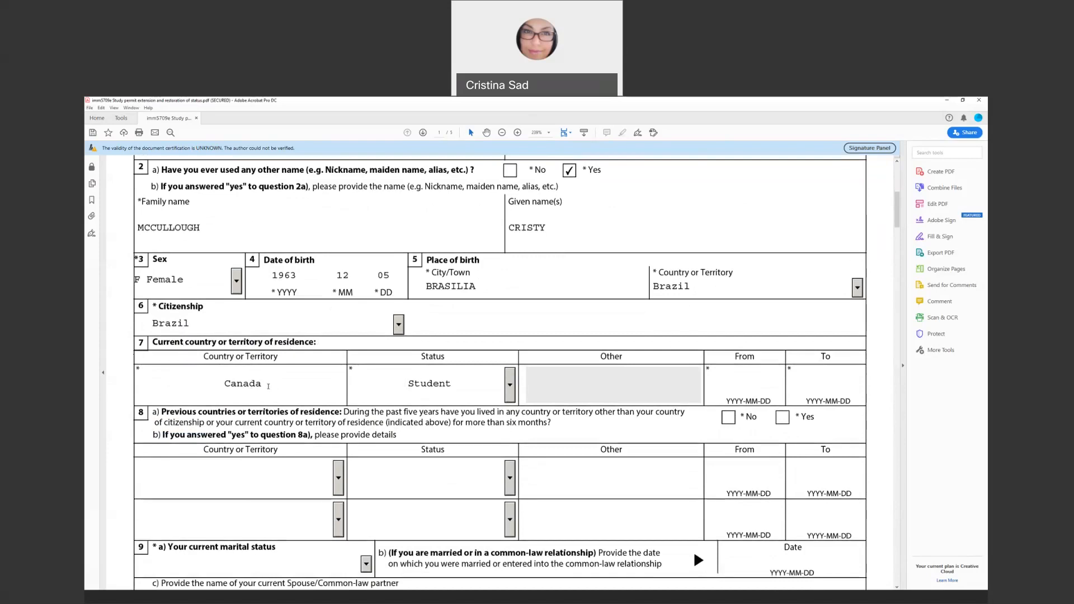
{"action": "left_click", "coordinate": [510, 393]}
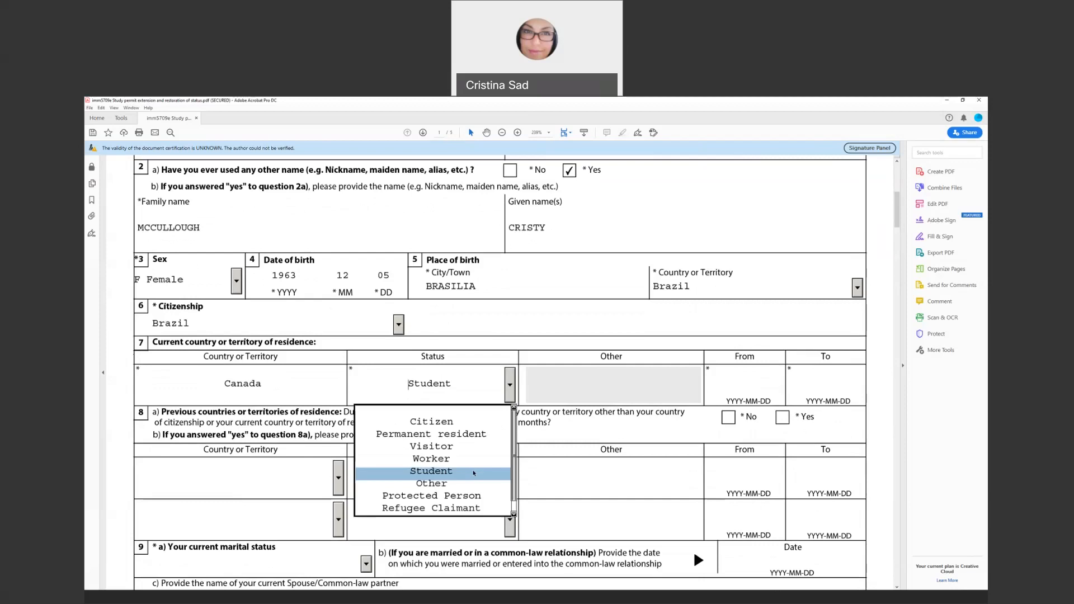
{"action": "left_click", "coordinate": [442, 474]}
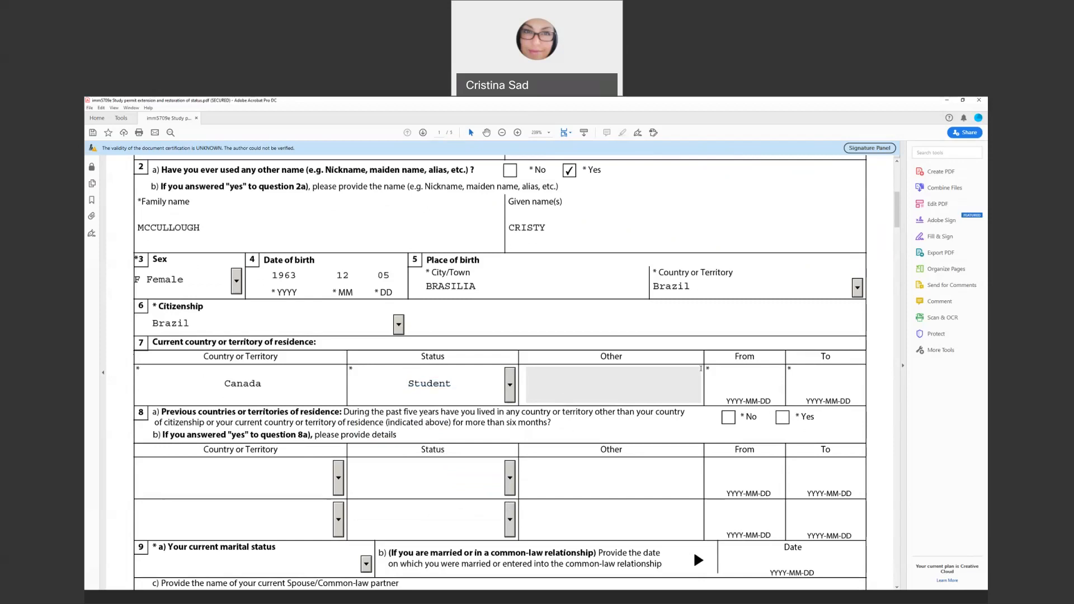
Leave question 8's first previous-residence status blank and show the question 9 marital status choices
{"action": "scroll", "coordinate": [687, 368], "scroll_direction": "down", "scroll_amount": 1}
{"action": "scroll", "coordinate": [686, 368], "scroll_direction": "down", "scroll_amount": 3}
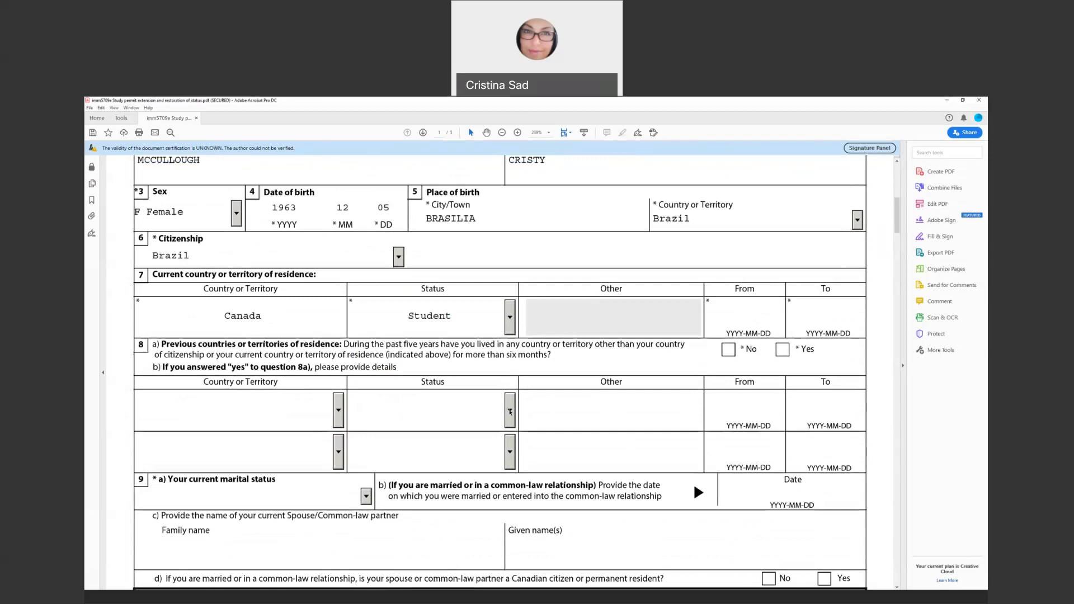
{"action": "left_click", "coordinate": [509, 412]}
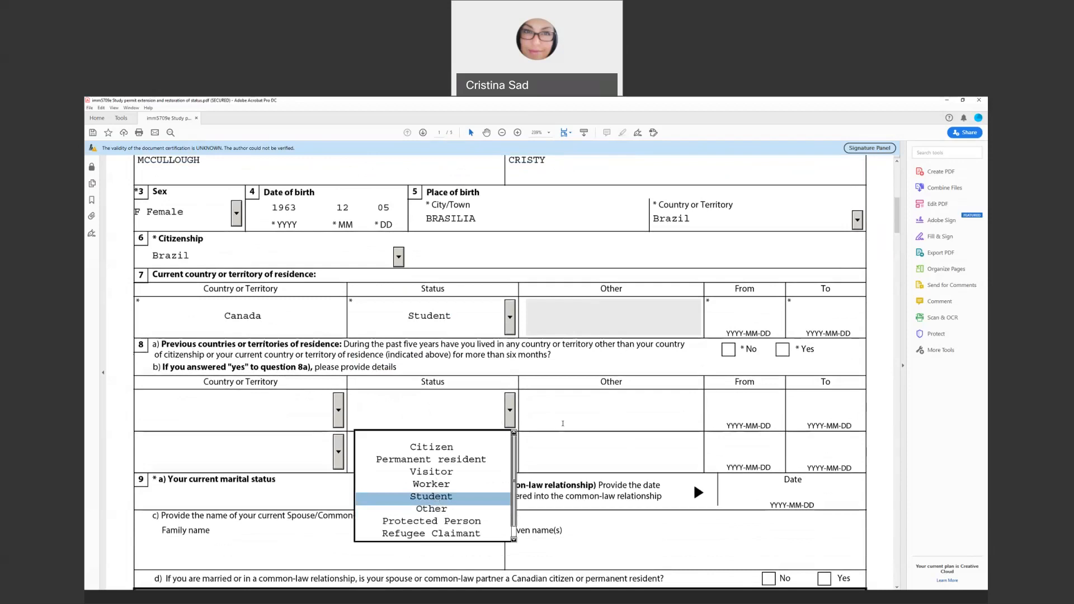
{"action": "left_click", "coordinate": [562, 409]}
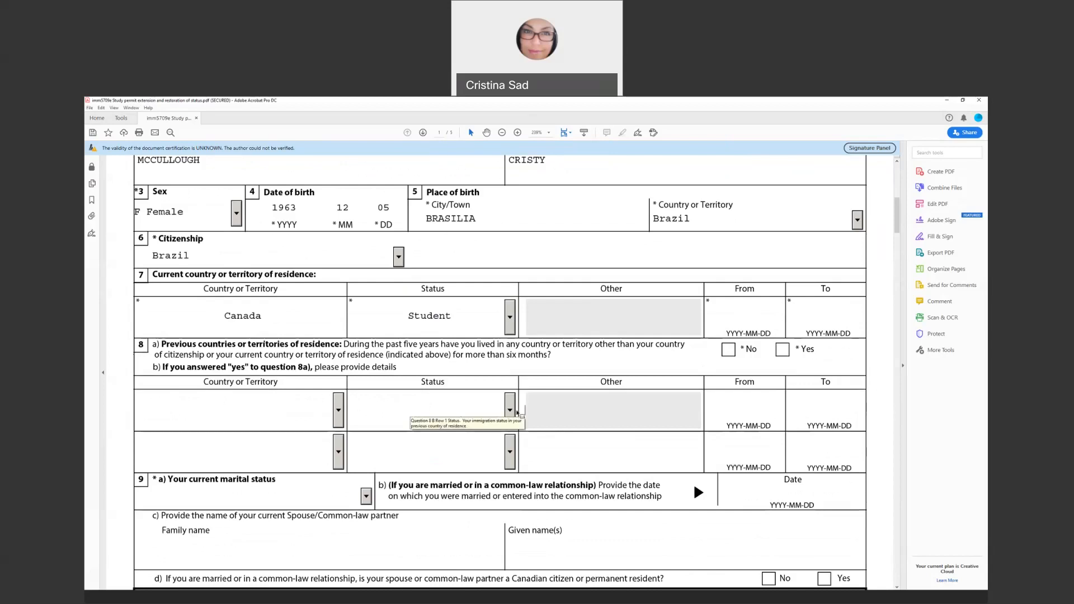
{"action": "left_click", "coordinate": [510, 411]}
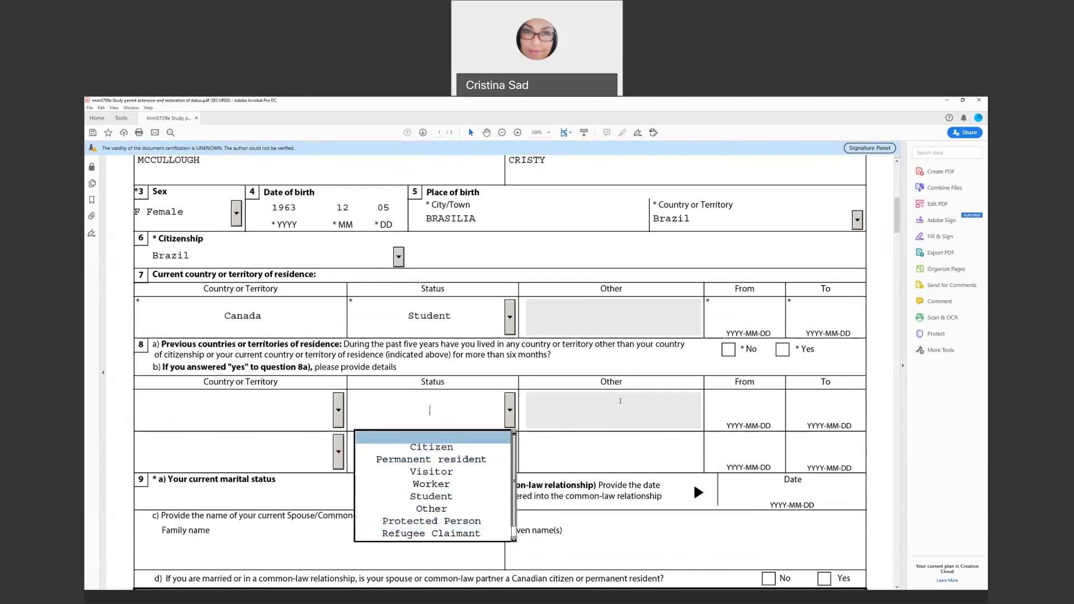
{"action": "left_click", "coordinate": [621, 401]}
{"action": "scroll", "coordinate": [245, 444], "scroll_direction": "down", "scroll_amount": 2}
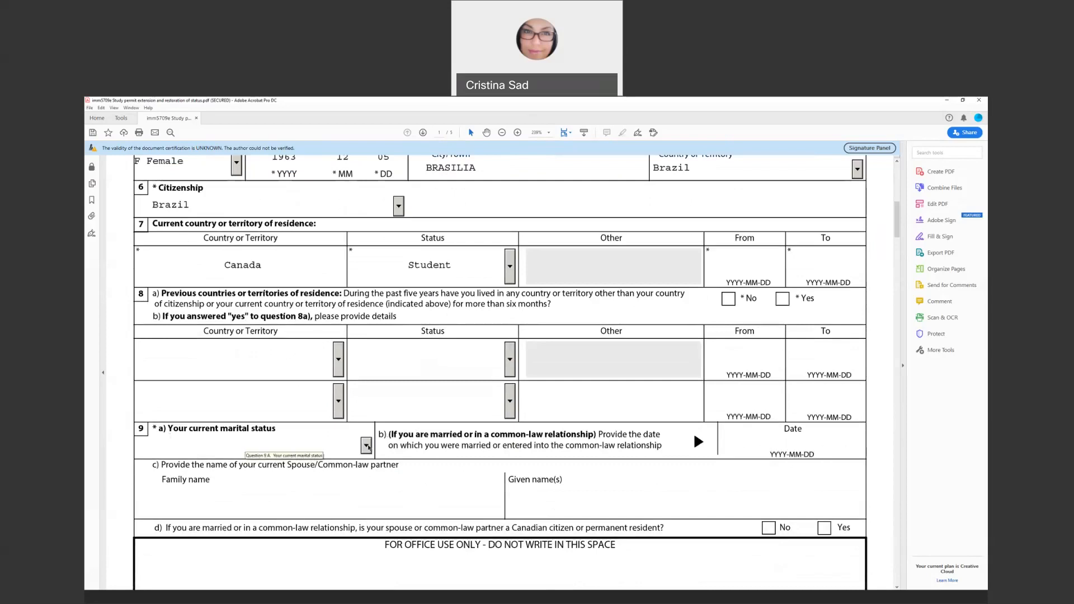
{"action": "left_click", "coordinate": [366, 446]}
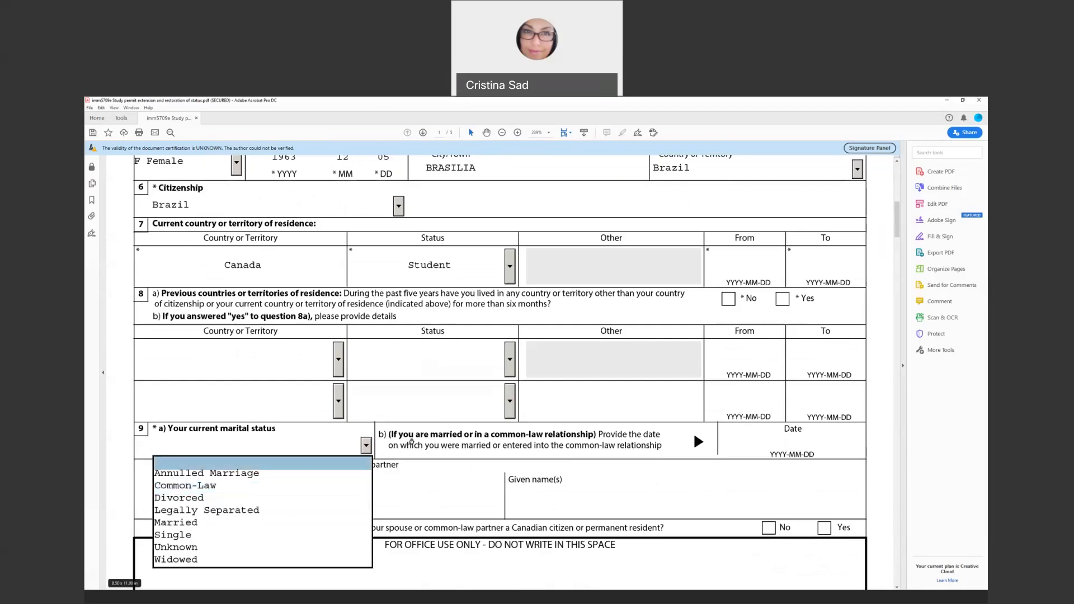
Leave marital status blank and scroll down to page 2's Language(s) and Passport sections
{"action": "left_click", "coordinate": [412, 446]}
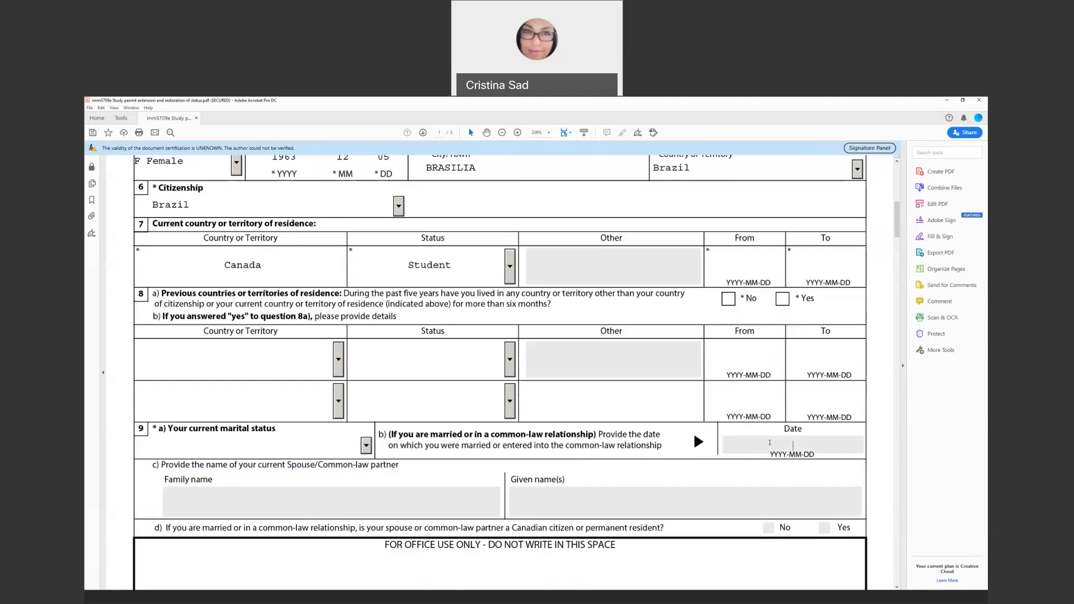
{"action": "scroll", "coordinate": [770, 443], "scroll_direction": "down", "scroll_amount": 4}
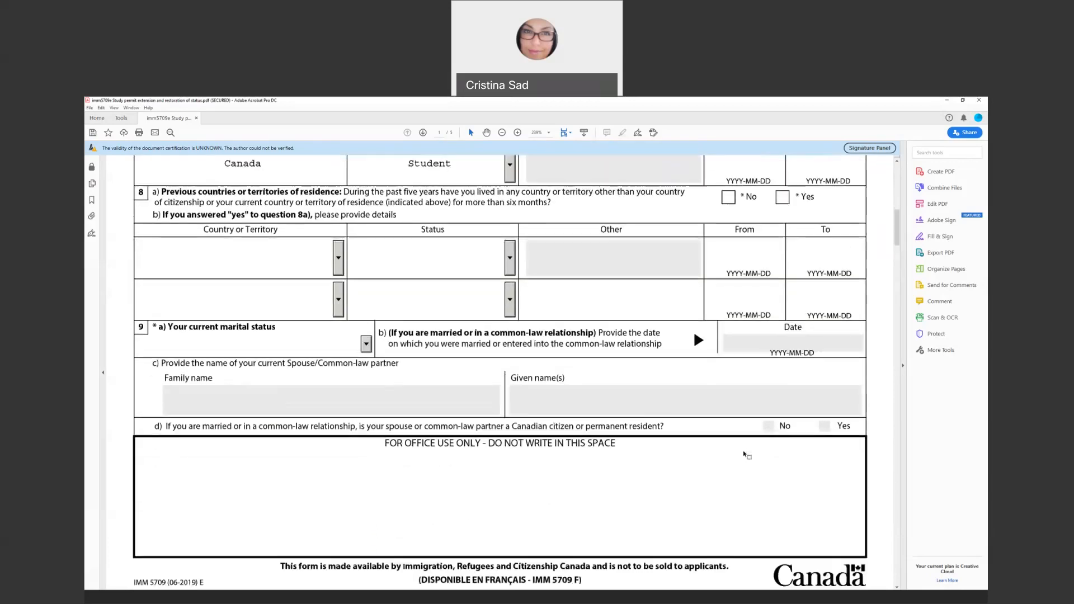
{"action": "scroll", "coordinate": [745, 455], "scroll_direction": "down", "scroll_amount": 2}
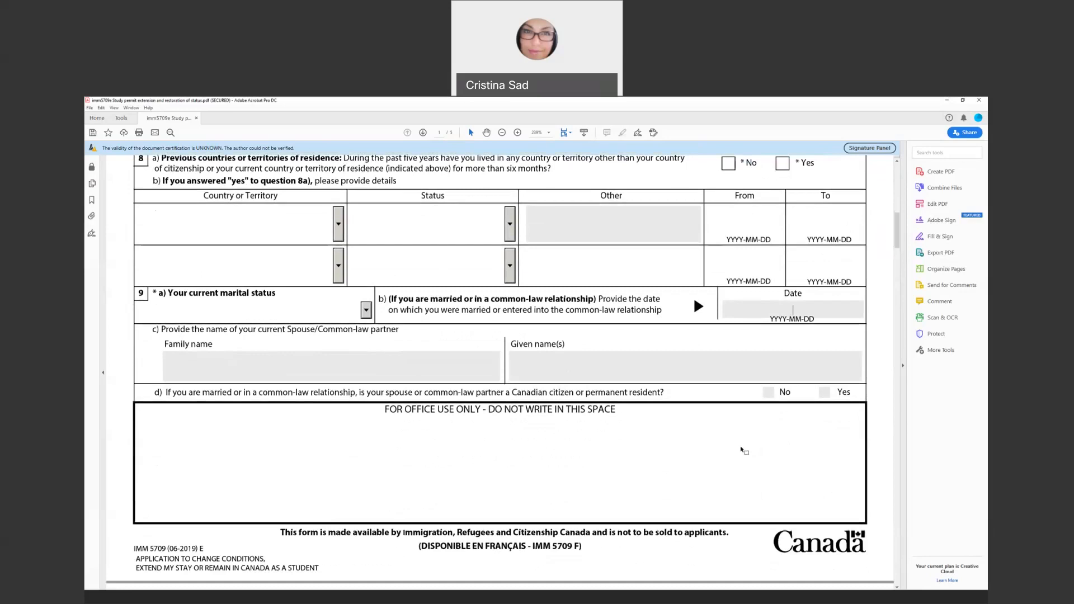
{"action": "scroll", "coordinate": [733, 441], "scroll_direction": "down", "scroll_amount": 1}
{"action": "scroll", "coordinate": [705, 416], "scroll_direction": "down", "scroll_amount": 1}
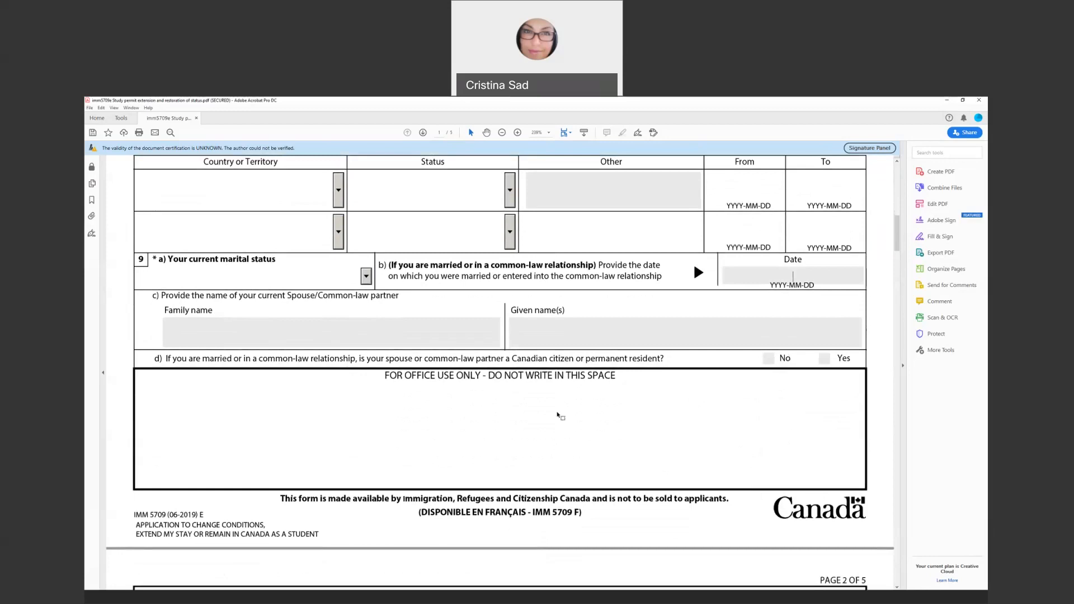
{"action": "scroll", "coordinate": [556, 425], "scroll_direction": "down", "scroll_amount": 4}
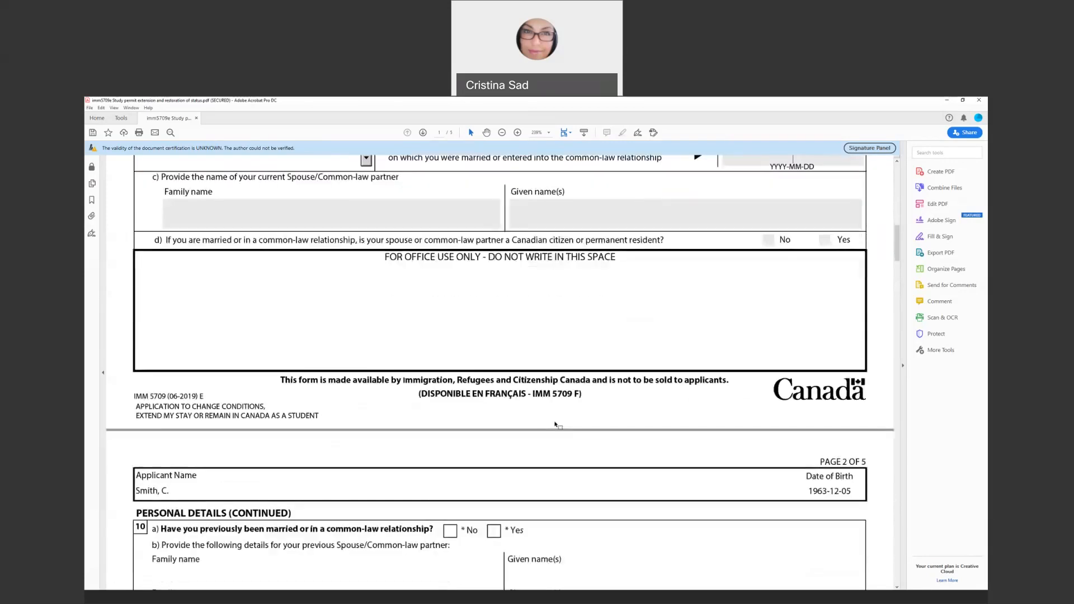
{"action": "scroll", "coordinate": [555, 425], "scroll_direction": "down", "scroll_amount": 3}
{"action": "scroll", "coordinate": [518, 406], "scroll_direction": "down", "scroll_amount": 1}
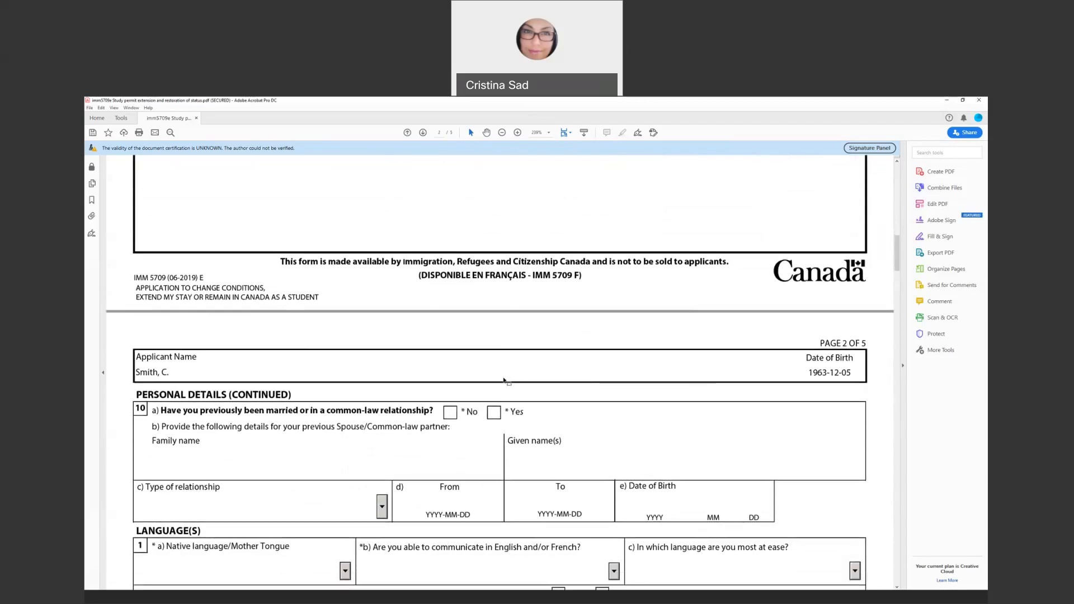
{"action": "scroll", "coordinate": [504, 381], "scroll_direction": "down", "scroll_amount": 1}
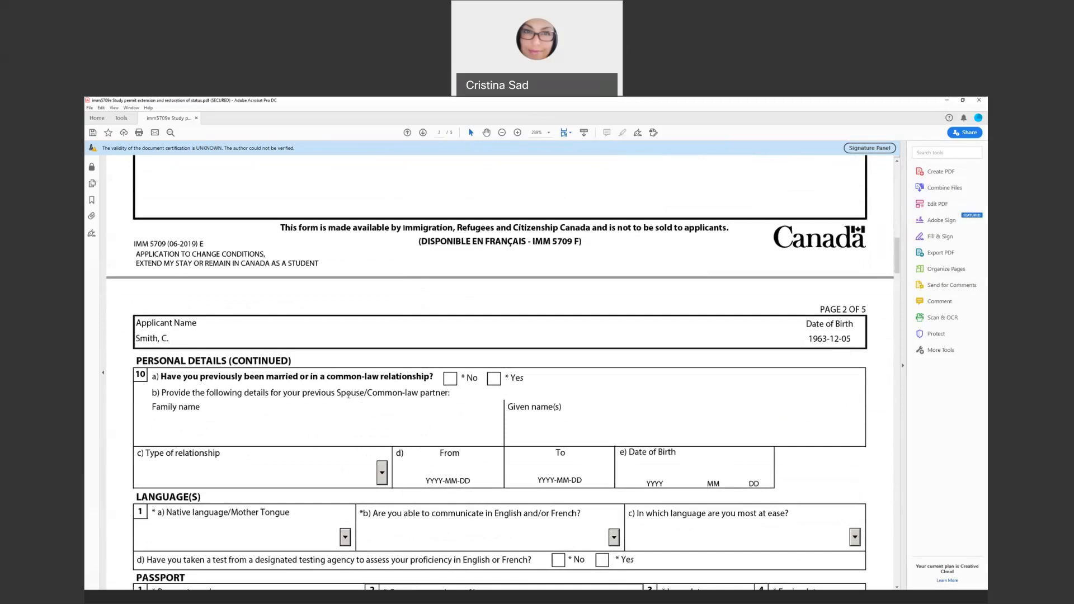
{"action": "scroll", "coordinate": [349, 395], "scroll_direction": "down", "scroll_amount": 2}
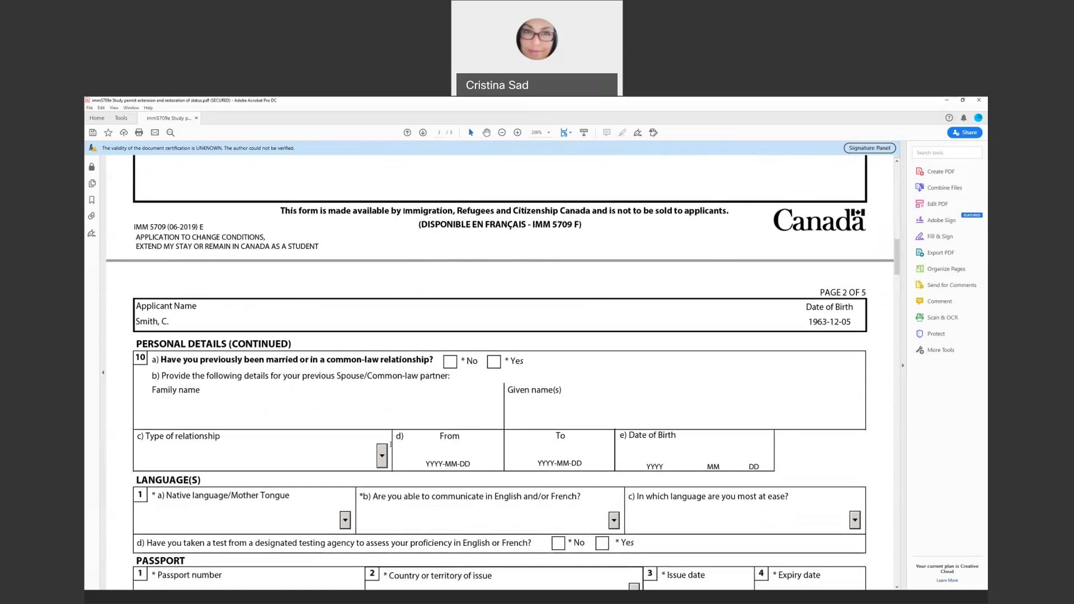
{"action": "scroll", "coordinate": [346, 420], "scroll_direction": "down", "scroll_amount": 1}
{"action": "scroll", "coordinate": [315, 394], "scroll_direction": "down", "scroll_amount": 1}
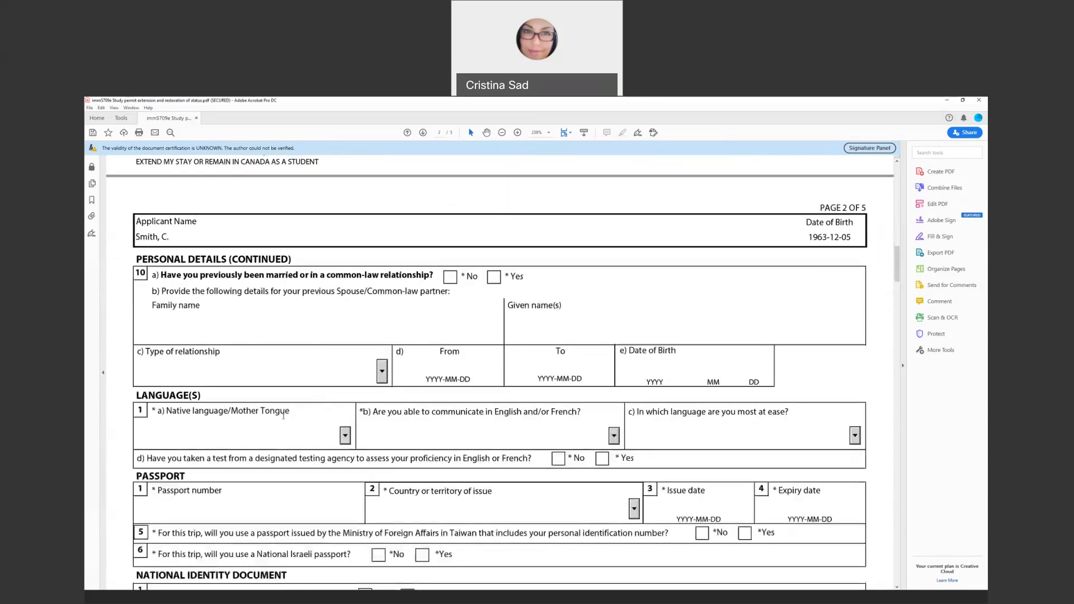
Look through the native language and English/French ability choices without selecting any
{"action": "left_click", "coordinate": [345, 435]}
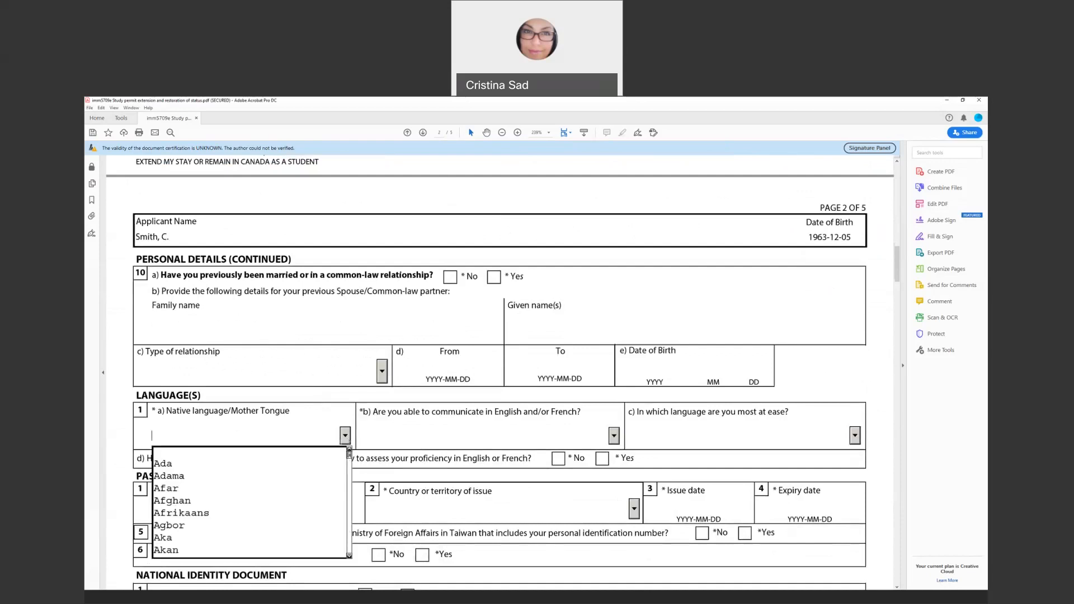
{"action": "scroll", "coordinate": [235, 508], "scroll_direction": "down", "scroll_amount": 1}
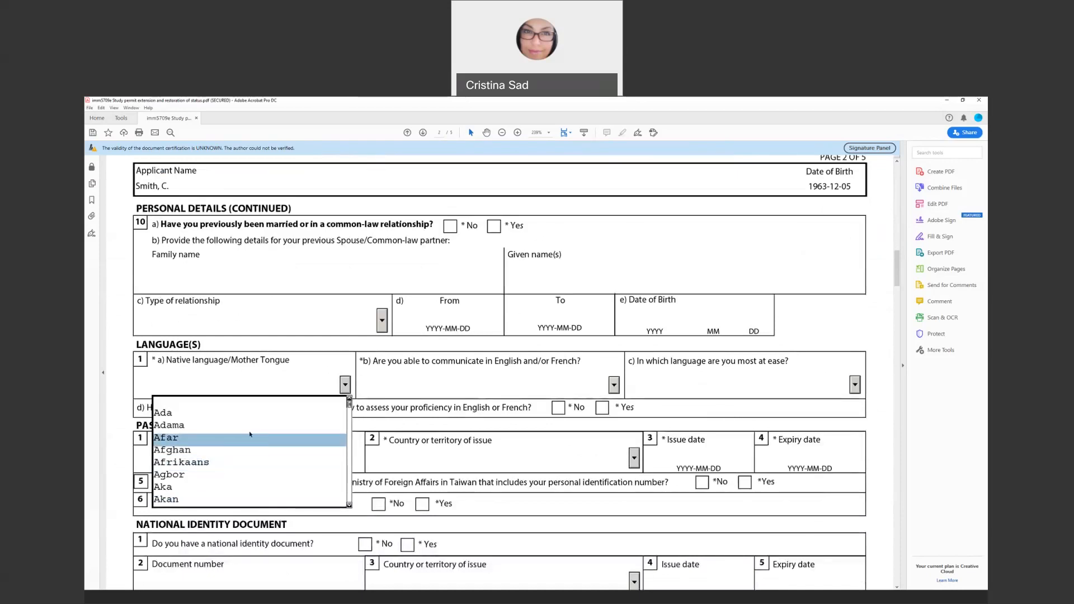
{"action": "left_click", "coordinate": [418, 379]}
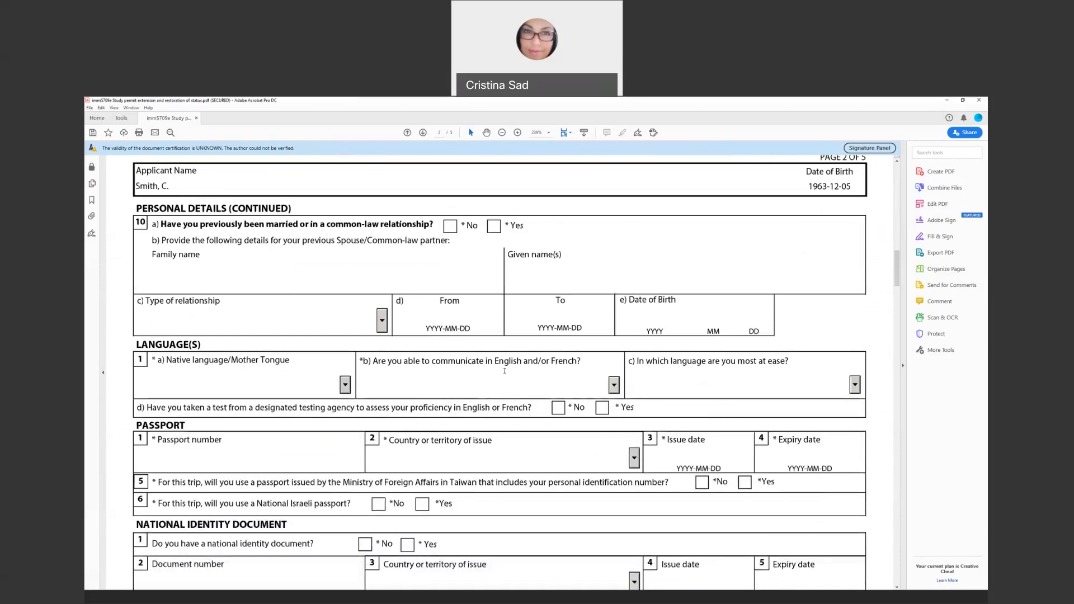
{"action": "left_click", "coordinate": [614, 385]}
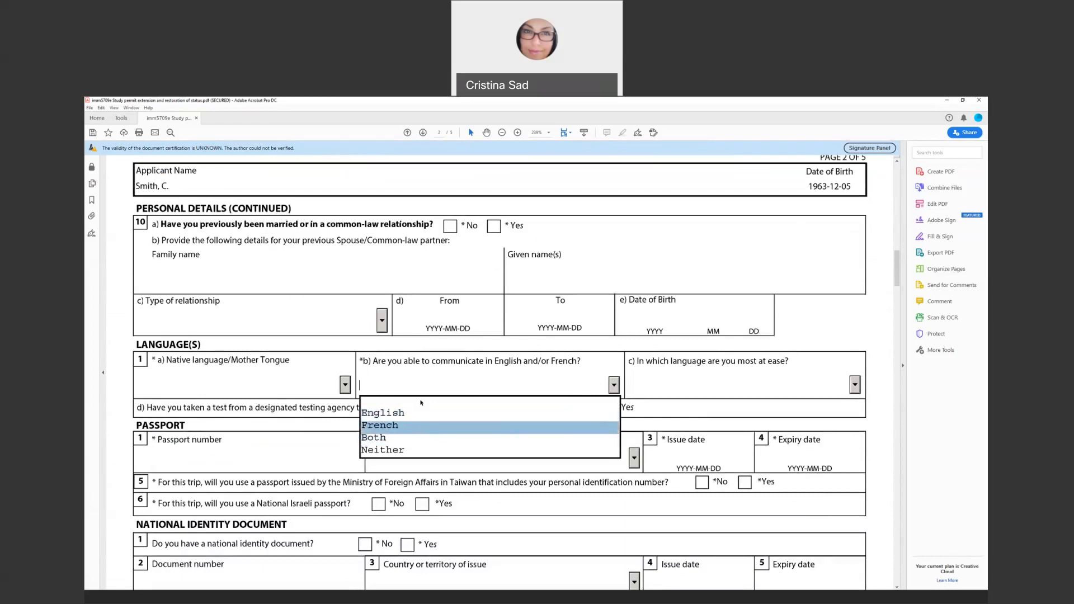
{"action": "left_click", "coordinate": [684, 379]}
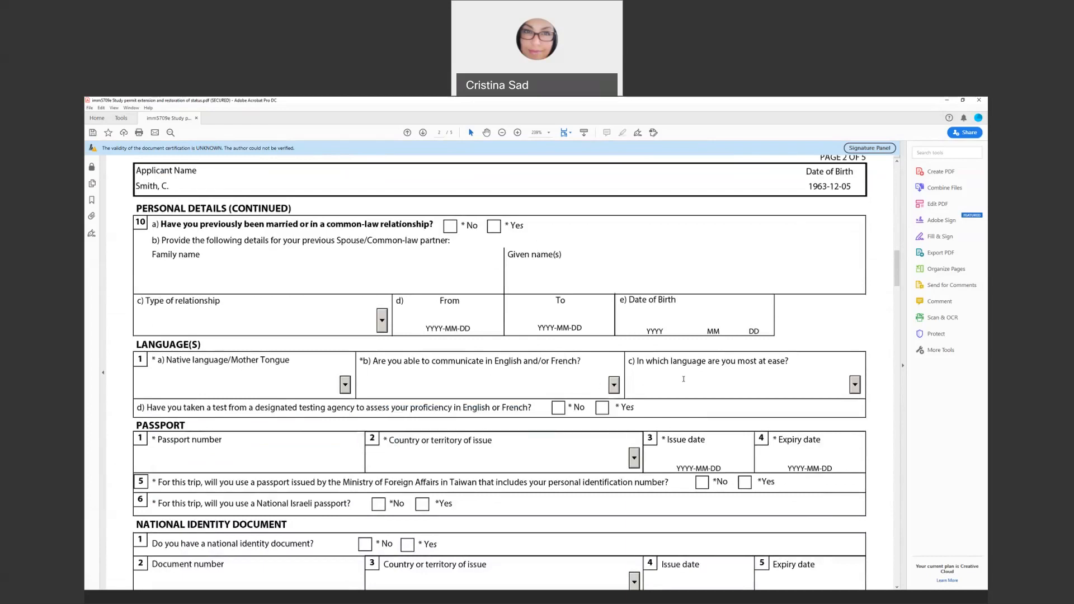
{"action": "left_click", "coordinate": [701, 388]}
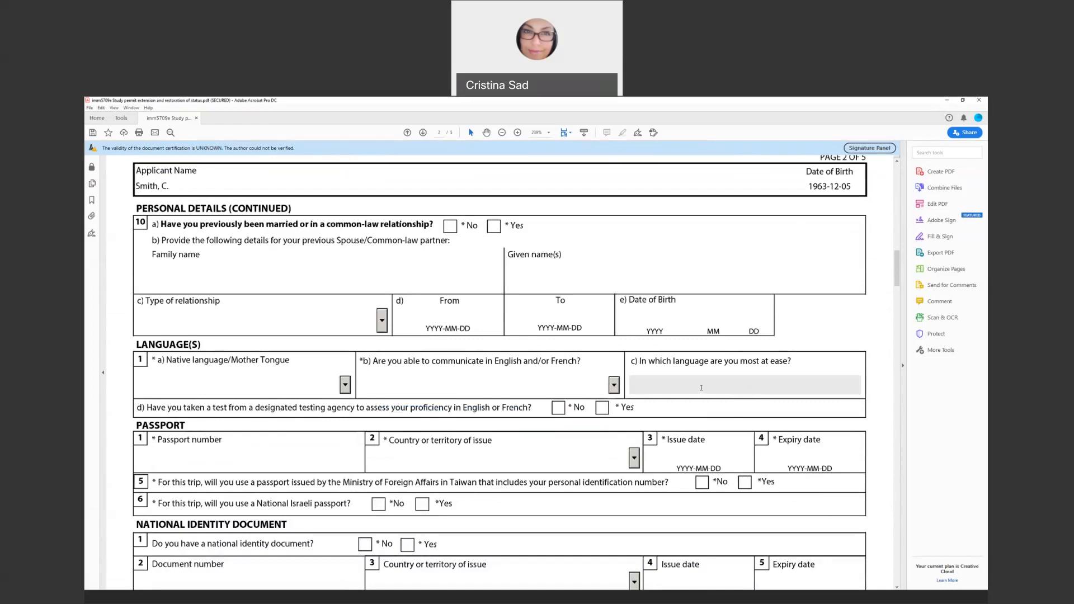
Answer the English/French question 1b with English, leaving the most-at-ease language blank
{"action": "left_click", "coordinate": [615, 386]}
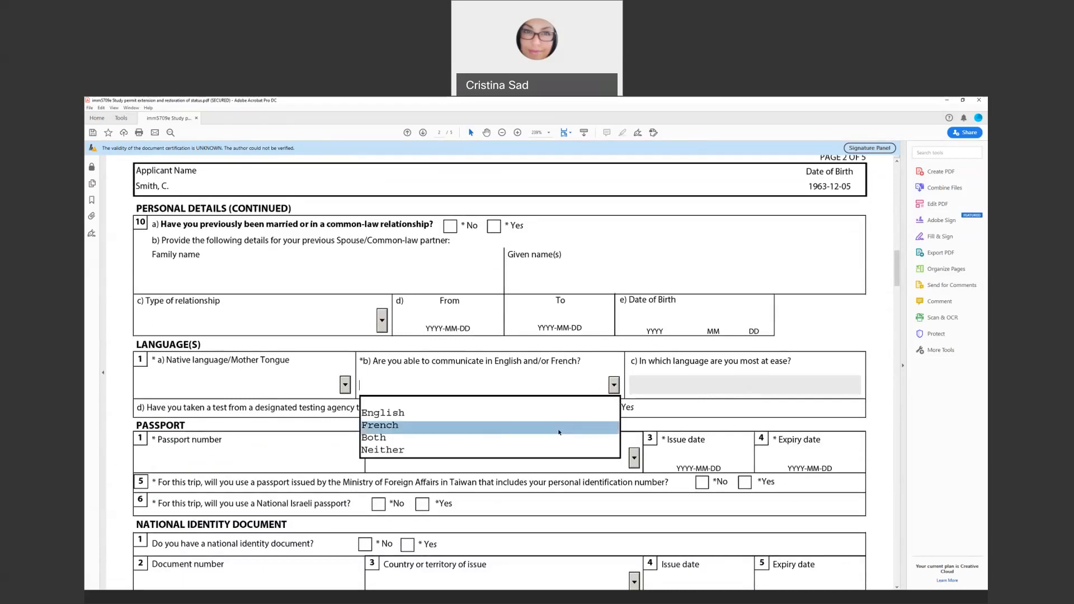
{"action": "left_click", "coordinate": [563, 426]}
{"action": "left_click", "coordinate": [615, 385]}
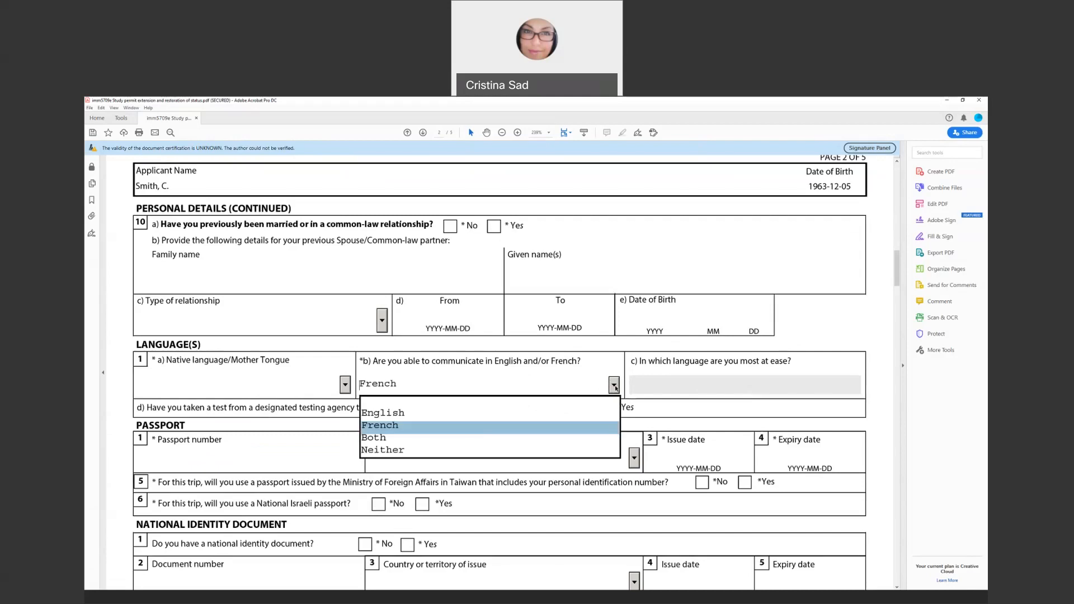
{"action": "left_click", "coordinate": [559, 434]}
{"action": "left_click", "coordinate": [685, 382]}
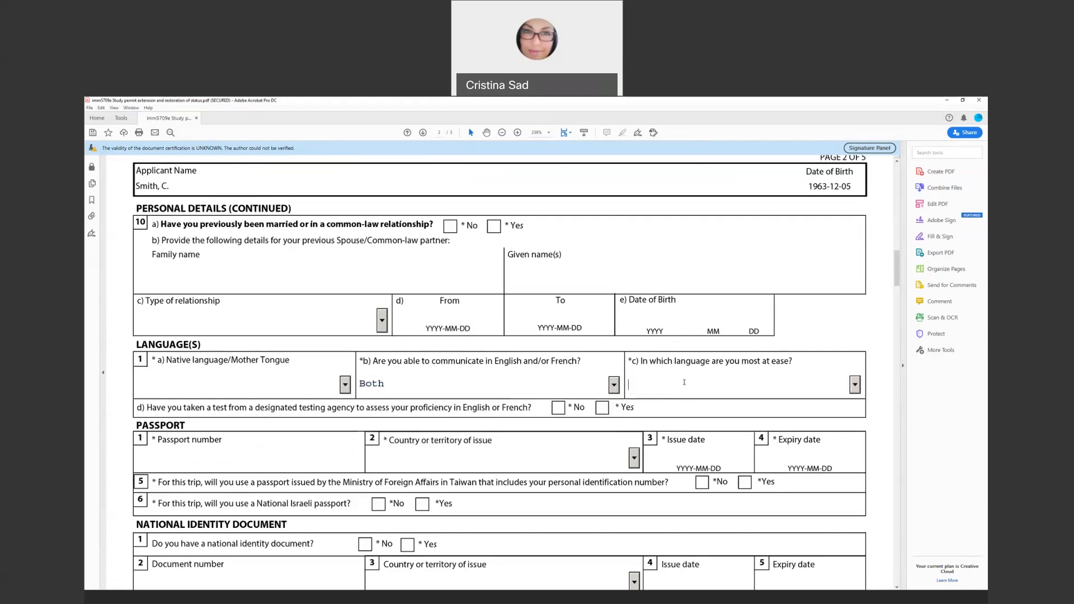
{"action": "left_click", "coordinate": [855, 385]}
{"action": "left_click", "coordinate": [688, 404]}
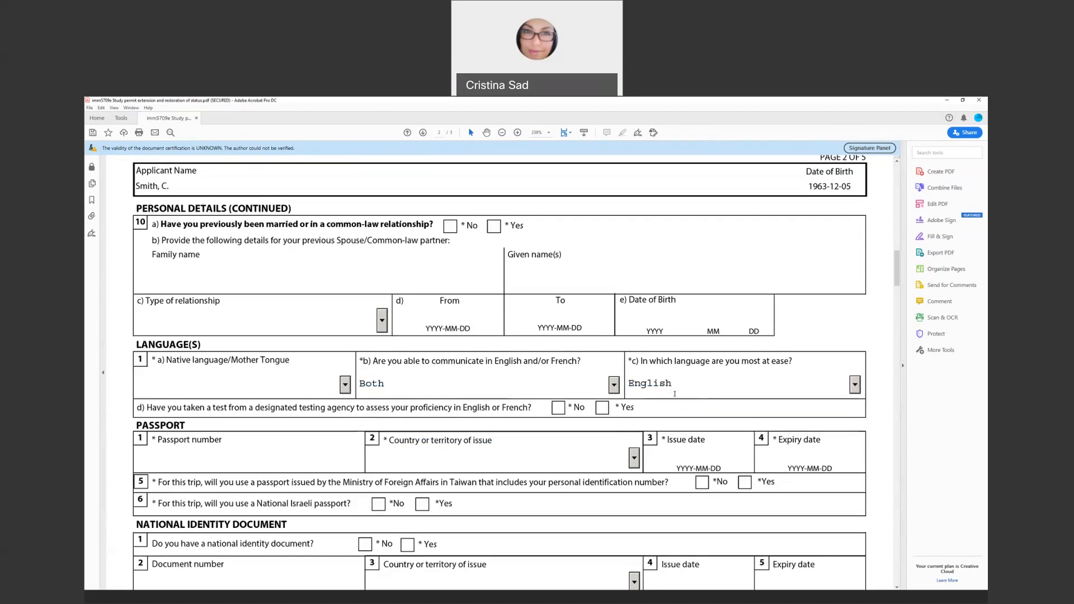
{"action": "left_click", "coordinate": [604, 388]}
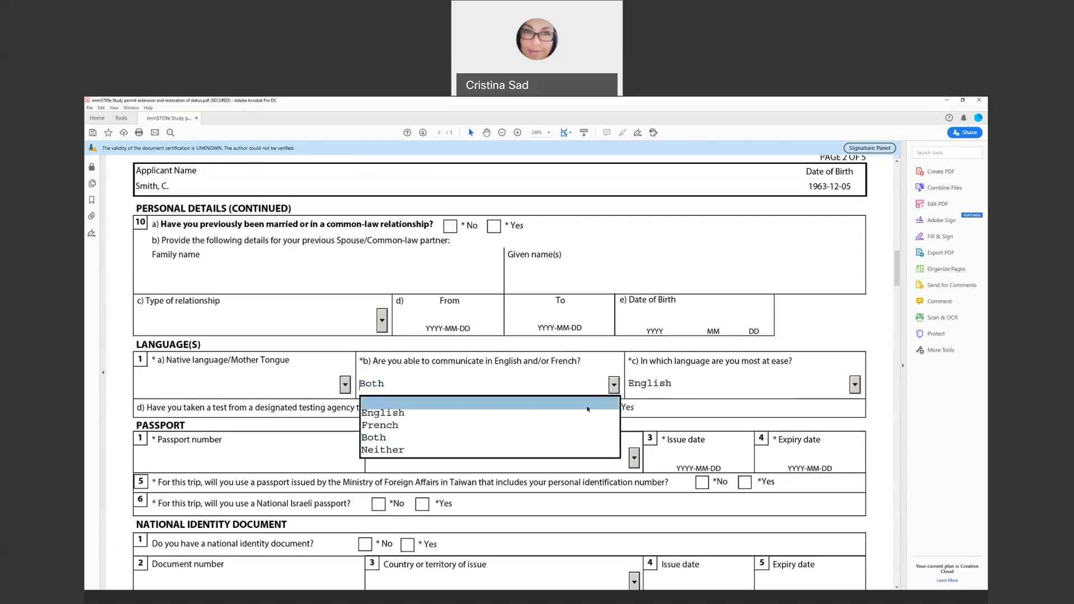
{"action": "left_click", "coordinate": [609, 409]}
{"action": "left_click", "coordinate": [665, 386]}
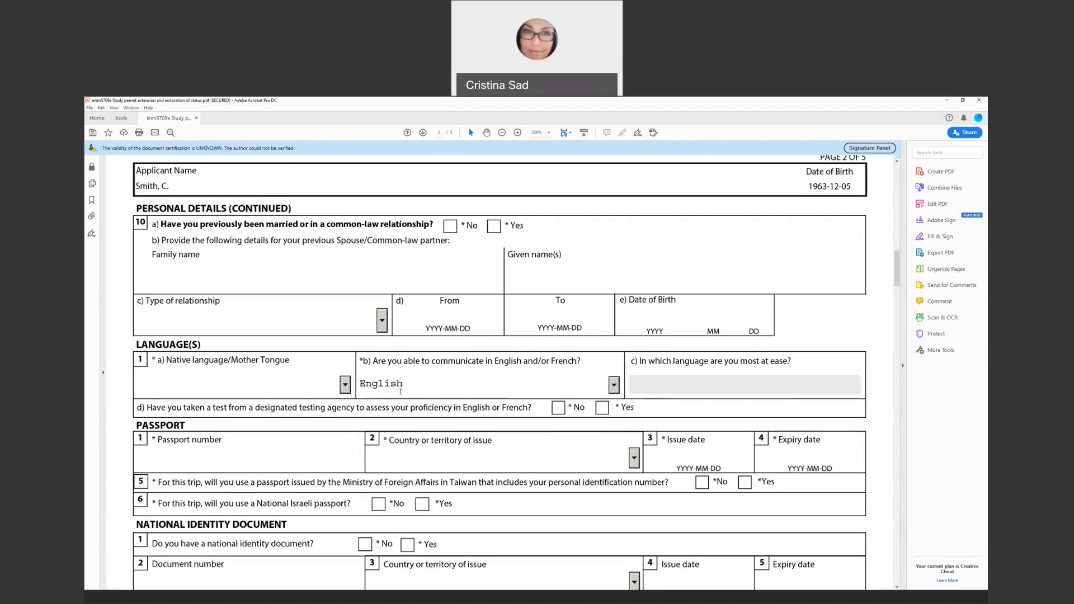
{"action": "scroll", "coordinate": [238, 390], "scroll_direction": "down", "scroll_amount": 2}
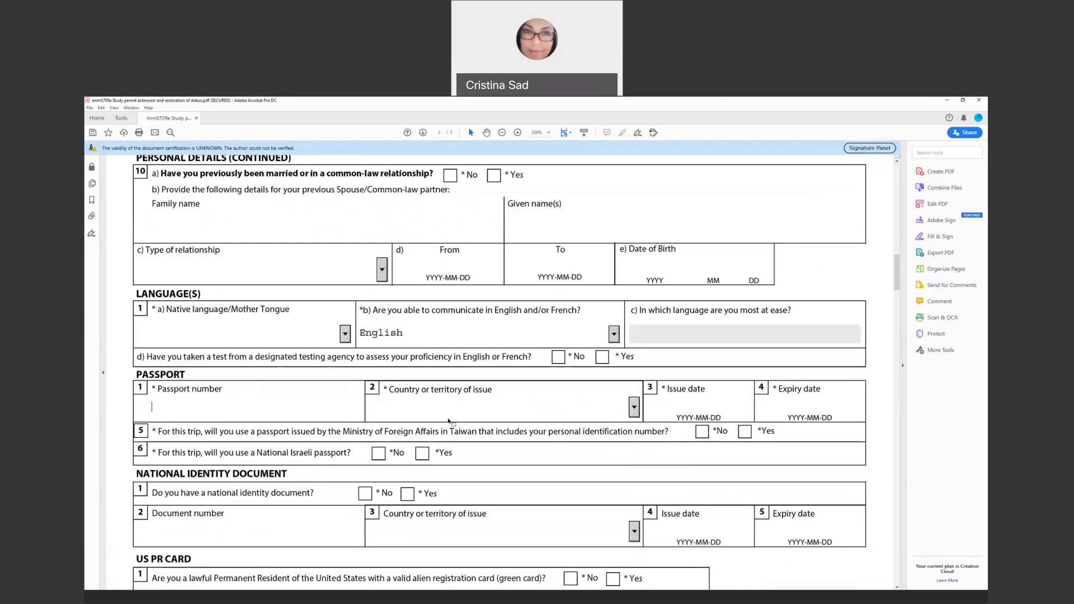
{"action": "left_click", "coordinate": [635, 413]}
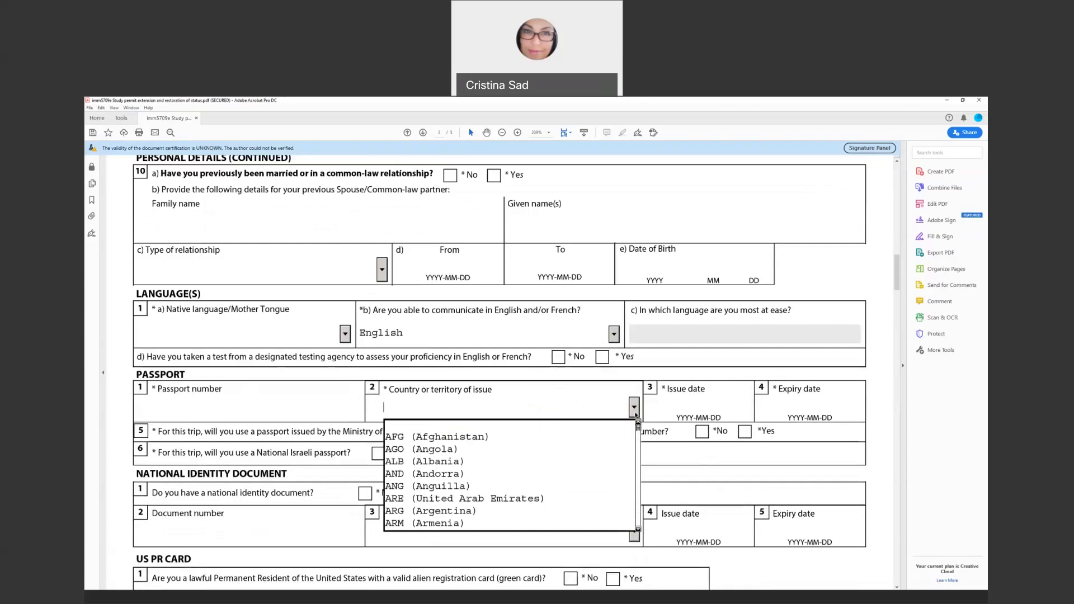
{"action": "left_click", "coordinate": [698, 407]}
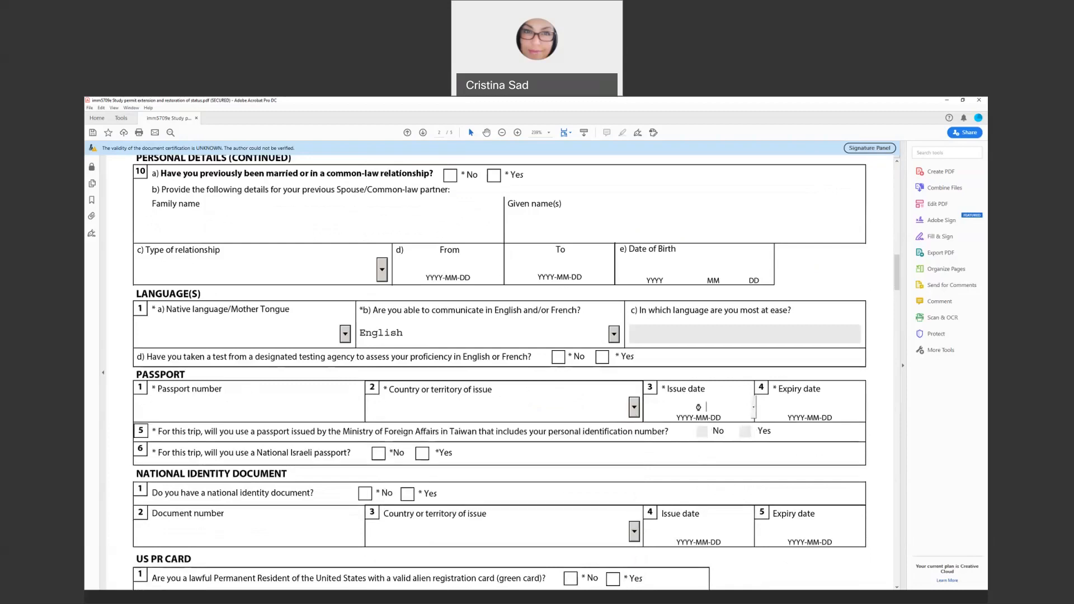
{"action": "scroll", "coordinate": [790, 407], "scroll_direction": "down", "scroll_amount": 1}
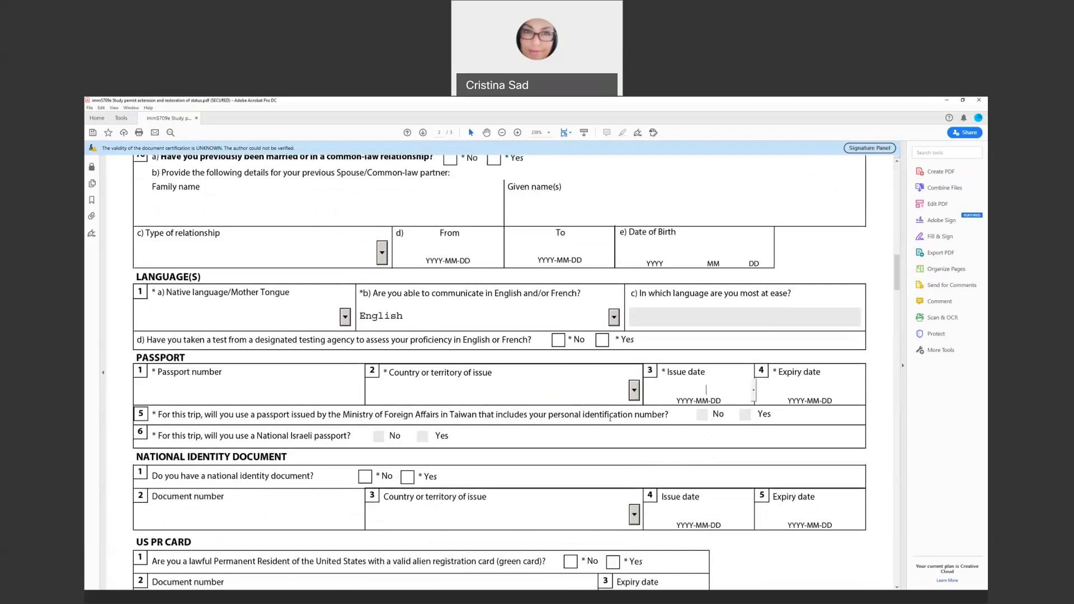
{"action": "scroll", "coordinate": [262, 415], "scroll_direction": "down", "scroll_amount": 1}
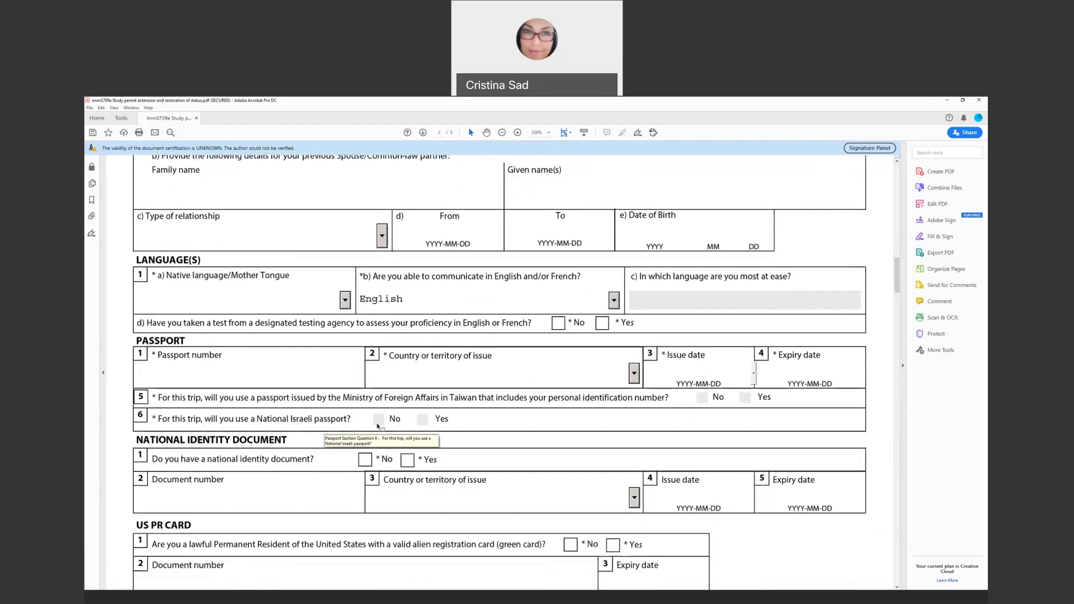
{"action": "scroll", "coordinate": [360, 453], "scroll_direction": "down", "scroll_amount": 2}
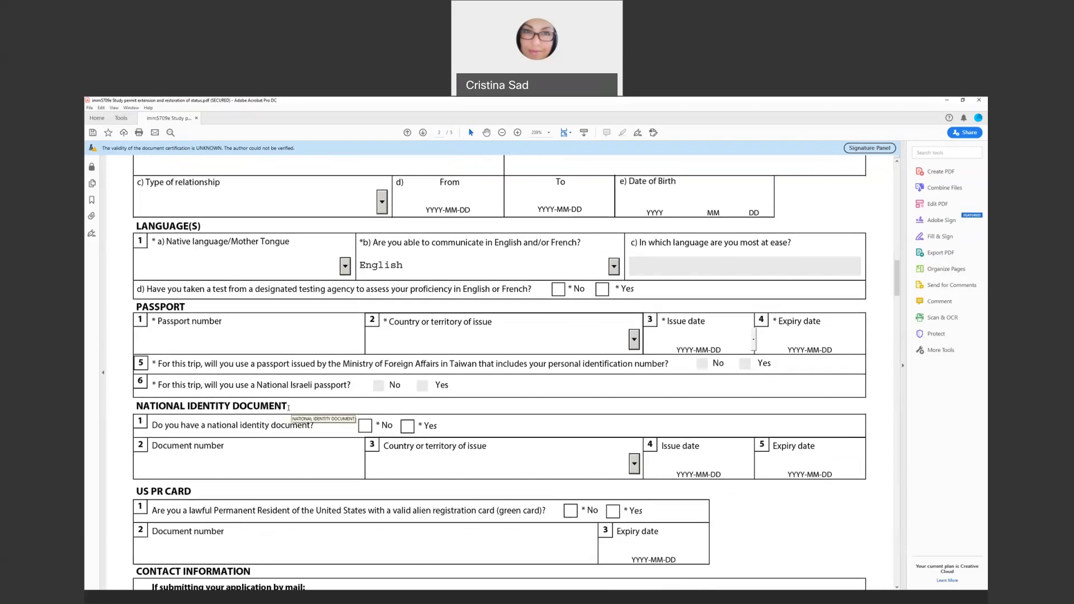
{"action": "scroll", "coordinate": [291, 407], "scroll_direction": "down", "scroll_amount": 1}
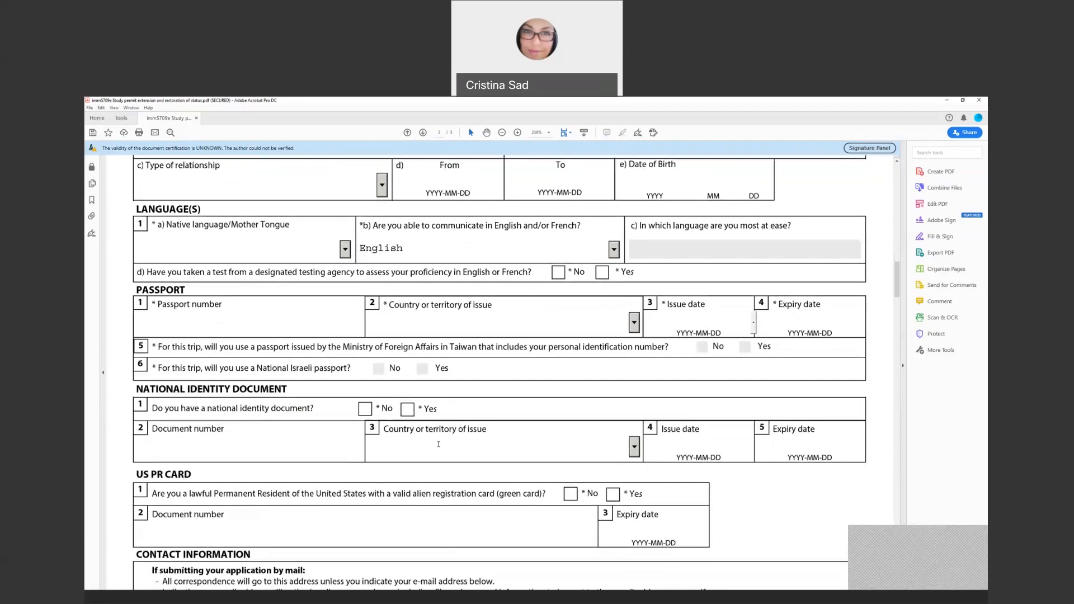
{"action": "left_click", "coordinate": [620, 447]}
{"action": "scroll", "coordinate": [805, 456], "scroll_direction": "down", "scroll_amount": 1}
{"action": "scroll", "coordinate": [439, 382], "scroll_direction": "down", "scroll_amount": 2}
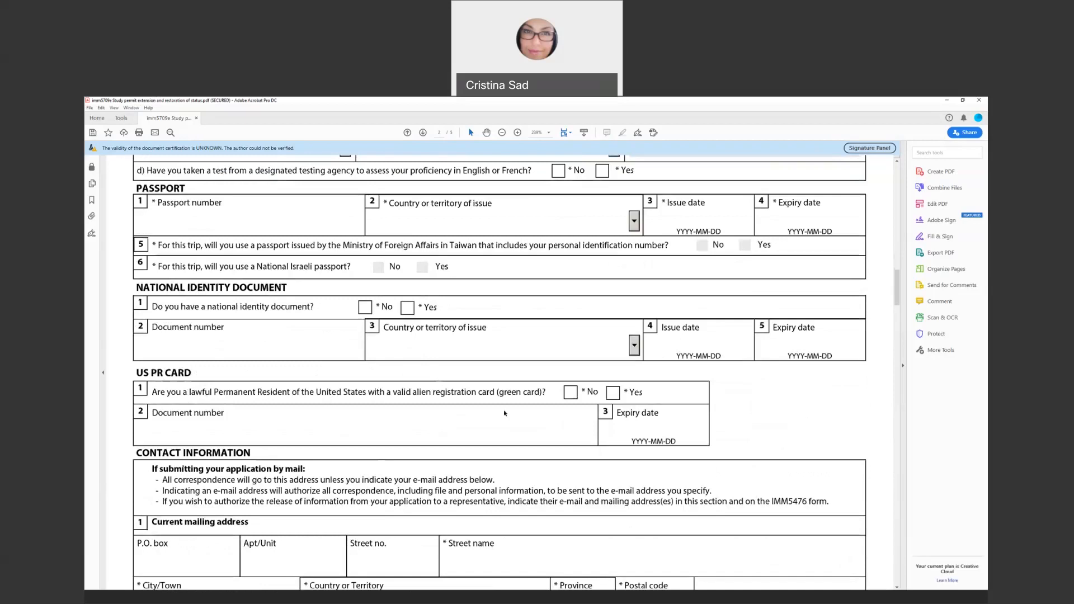
{"action": "scroll", "coordinate": [483, 421], "scroll_direction": "down", "scroll_amount": 3}
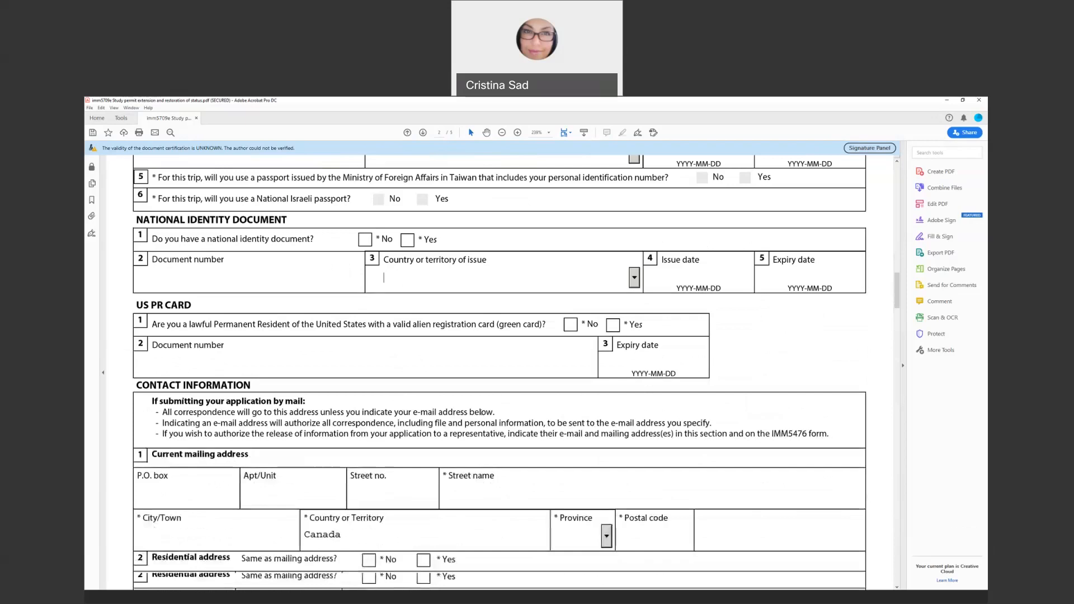
{"action": "scroll", "coordinate": [481, 415], "scroll_direction": "down", "scroll_amount": 3}
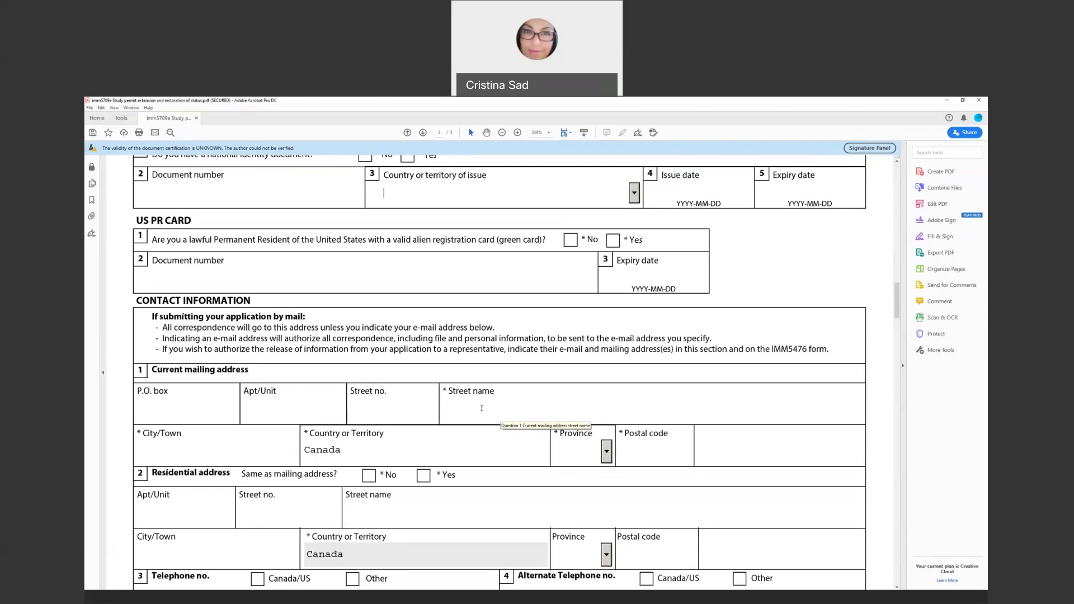
{"action": "scroll", "coordinate": [479, 409], "scroll_direction": "down", "scroll_amount": 1}
{"action": "scroll", "coordinate": [478, 410], "scroll_direction": "down", "scroll_amount": 2}
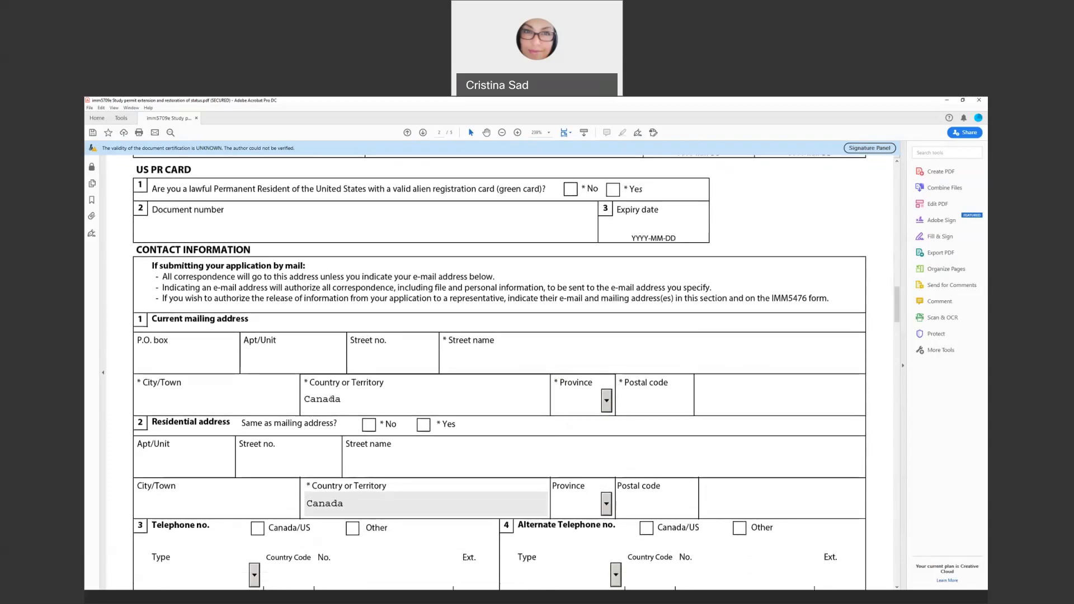
{"action": "scroll", "coordinate": [322, 397], "scroll_direction": "down", "scroll_amount": 2}
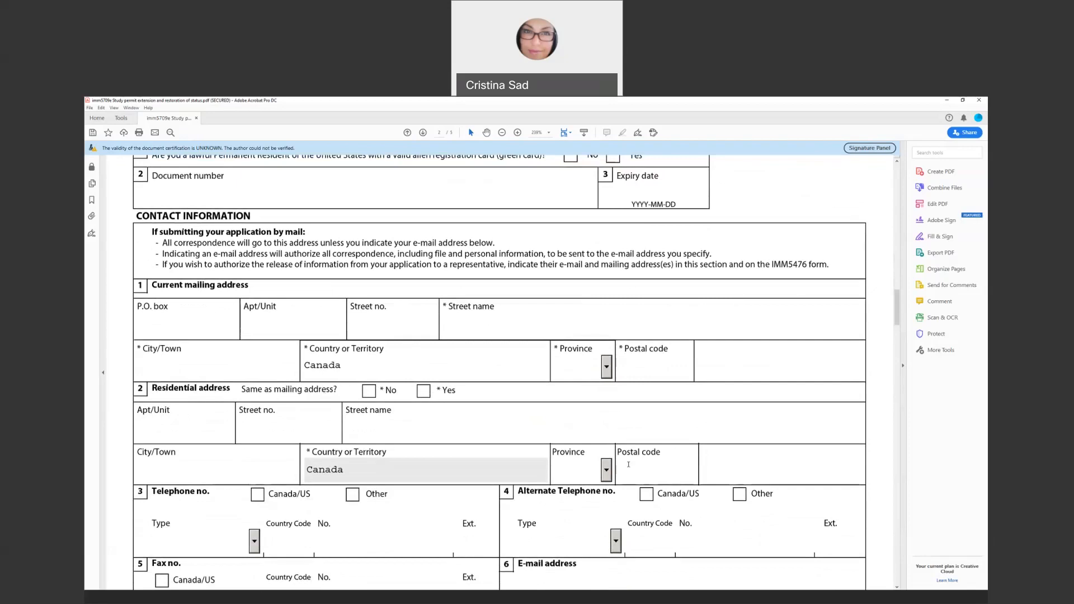
{"action": "scroll", "coordinate": [629, 464], "scroll_direction": "down", "scroll_amount": 3}
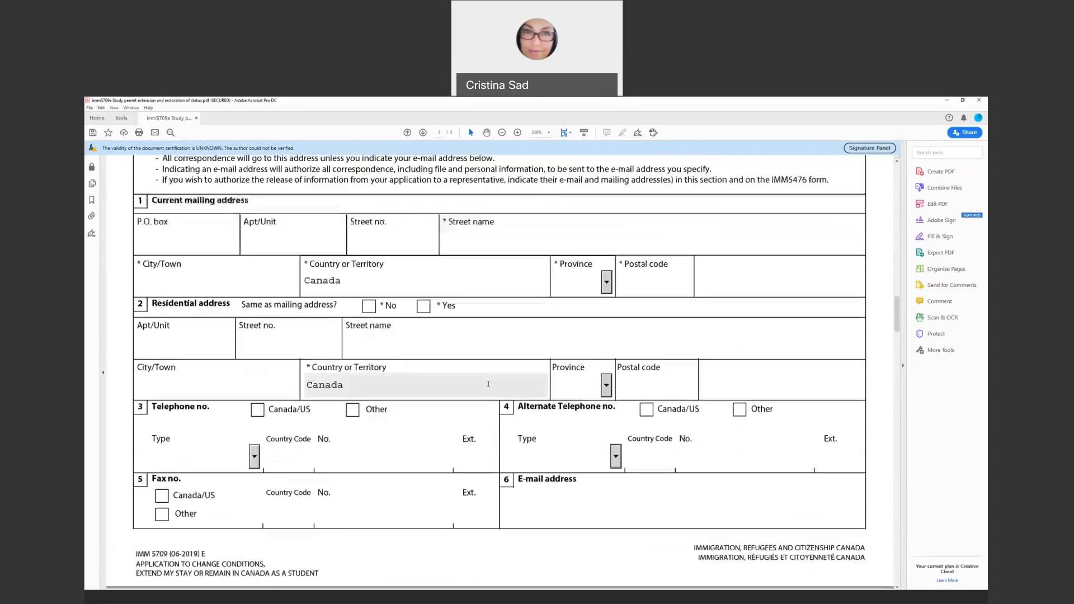
{"action": "scroll", "coordinate": [217, 381], "scroll_direction": "down", "scroll_amount": 1}
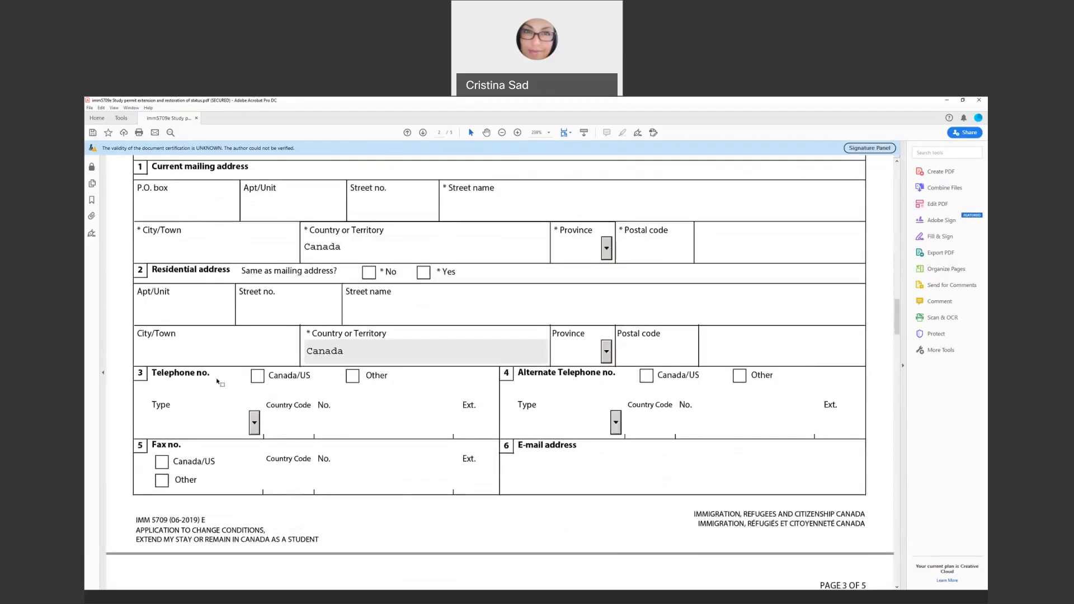
Set the main telephone to a Canada/US Cellular number and enter its area code and number
{"action": "left_click", "coordinate": [258, 376]}
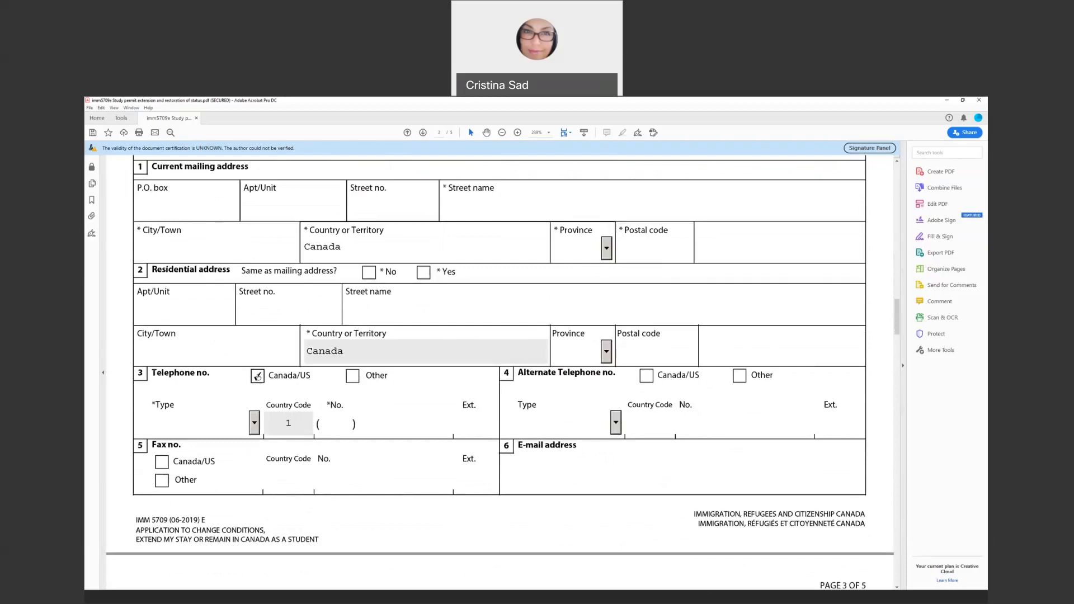
{"action": "left_click", "coordinate": [353, 377]}
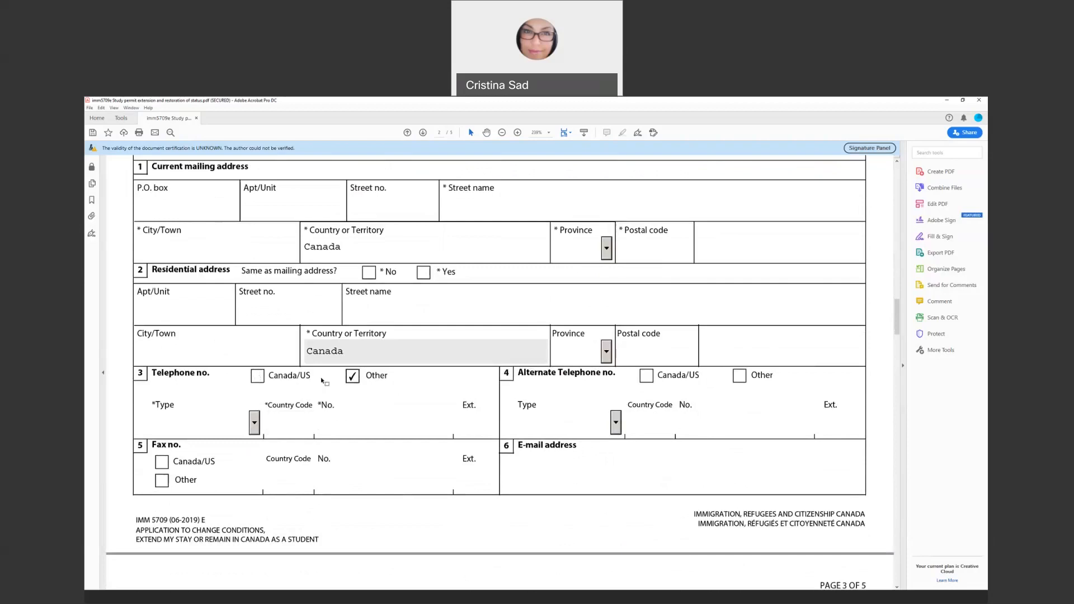
{"action": "left_click", "coordinate": [259, 378]}
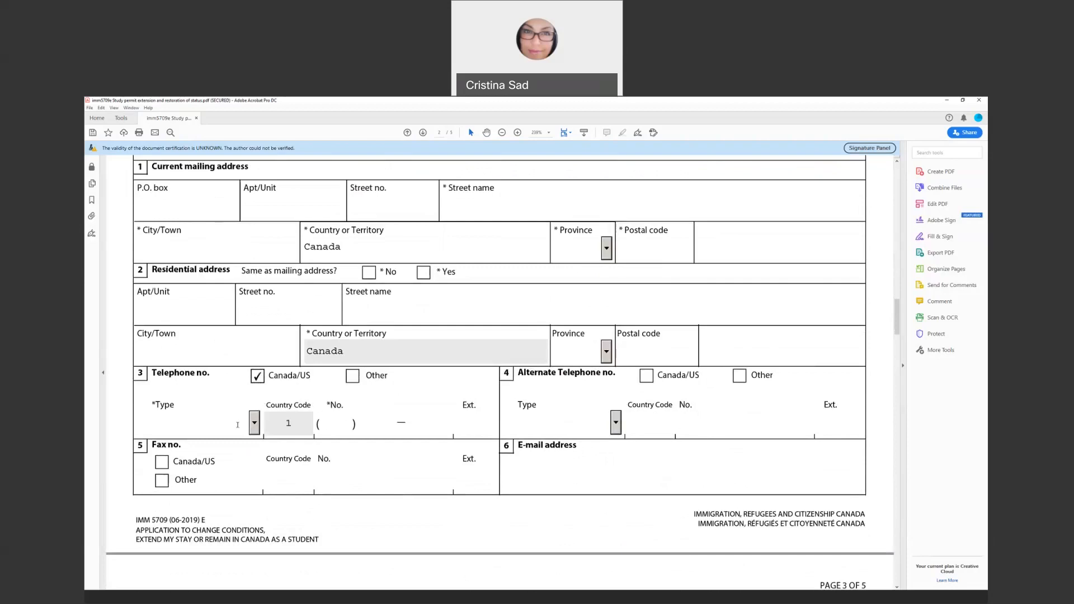
{"action": "left_click", "coordinate": [254, 424]}
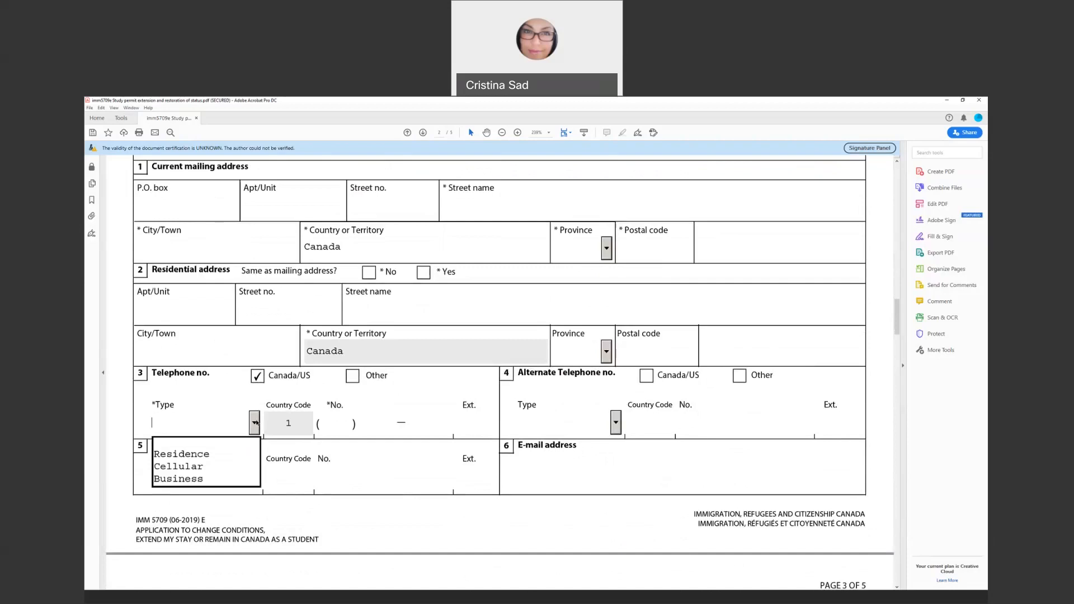
{"action": "left_click", "coordinate": [200, 467]}
{"action": "left_click", "coordinate": [276, 424]}
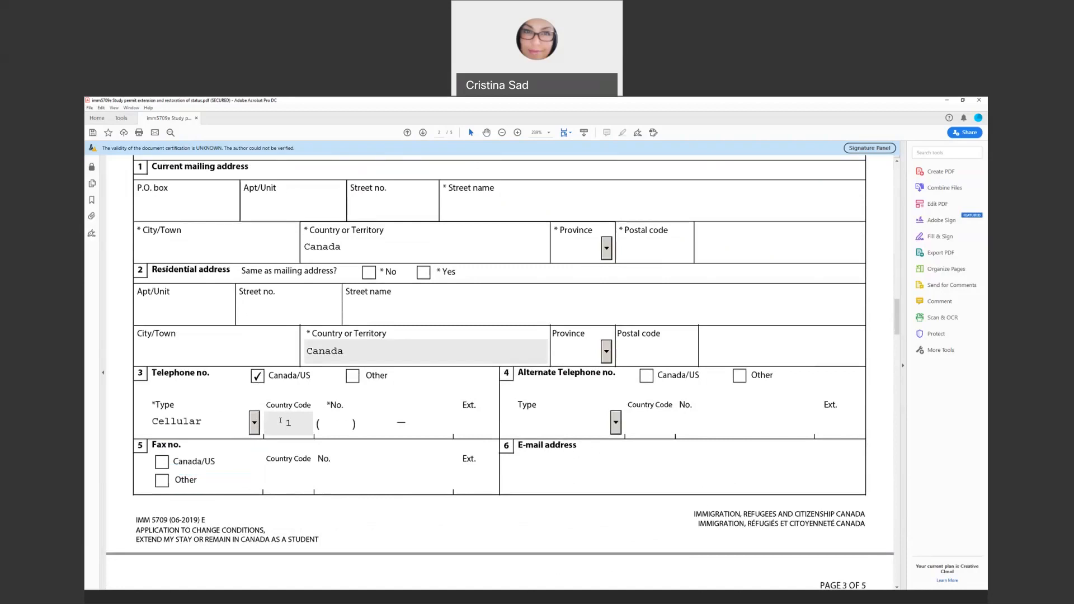
{"action": "left_click", "coordinate": [338, 424]}
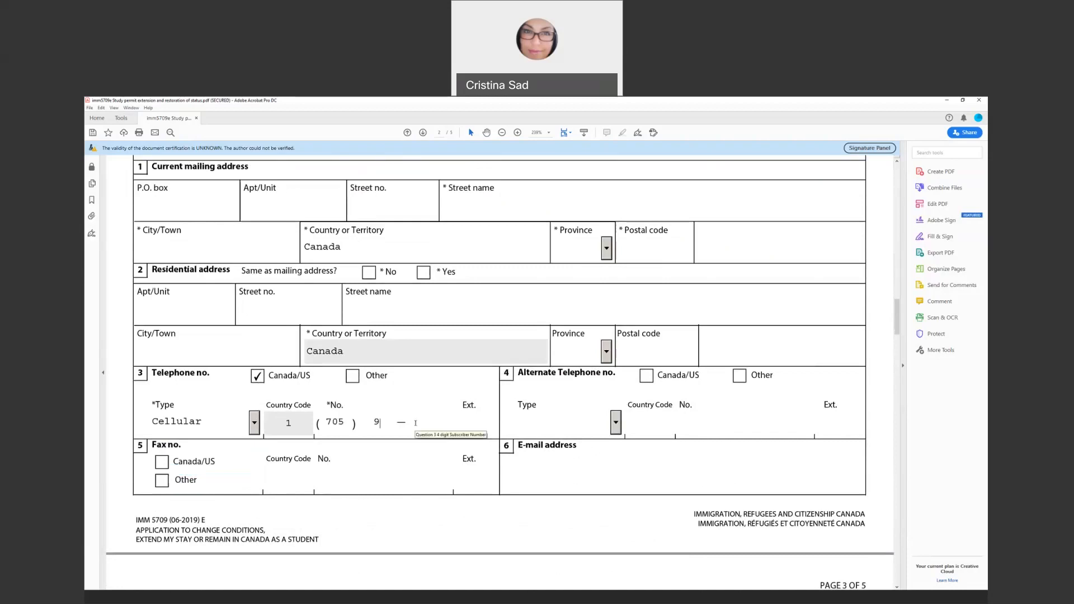
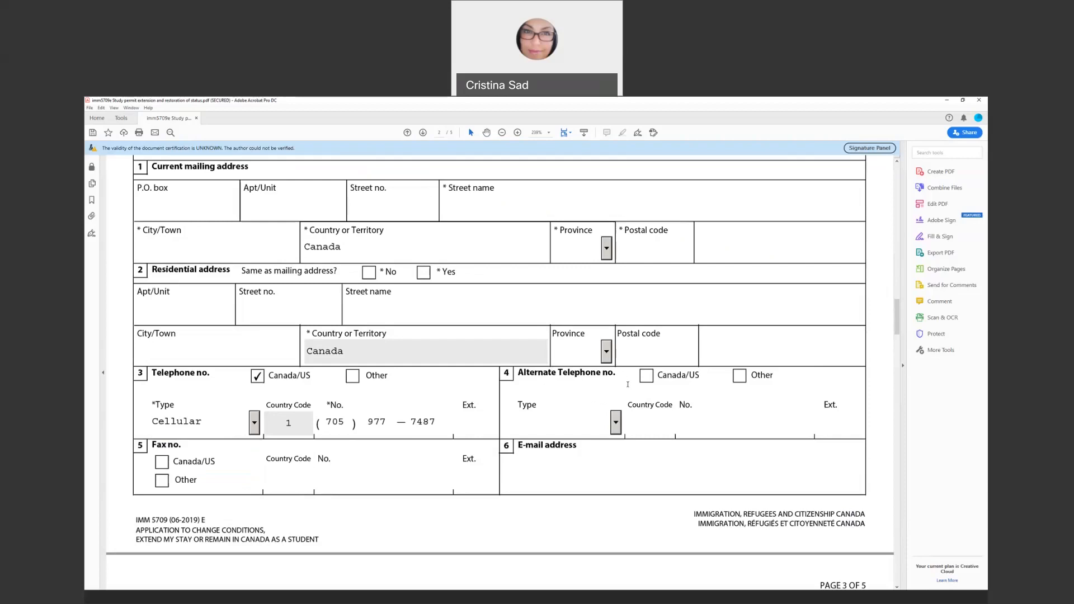
{"action": "scroll", "coordinate": [644, 408], "scroll_direction": "down", "scroll_amount": 1}
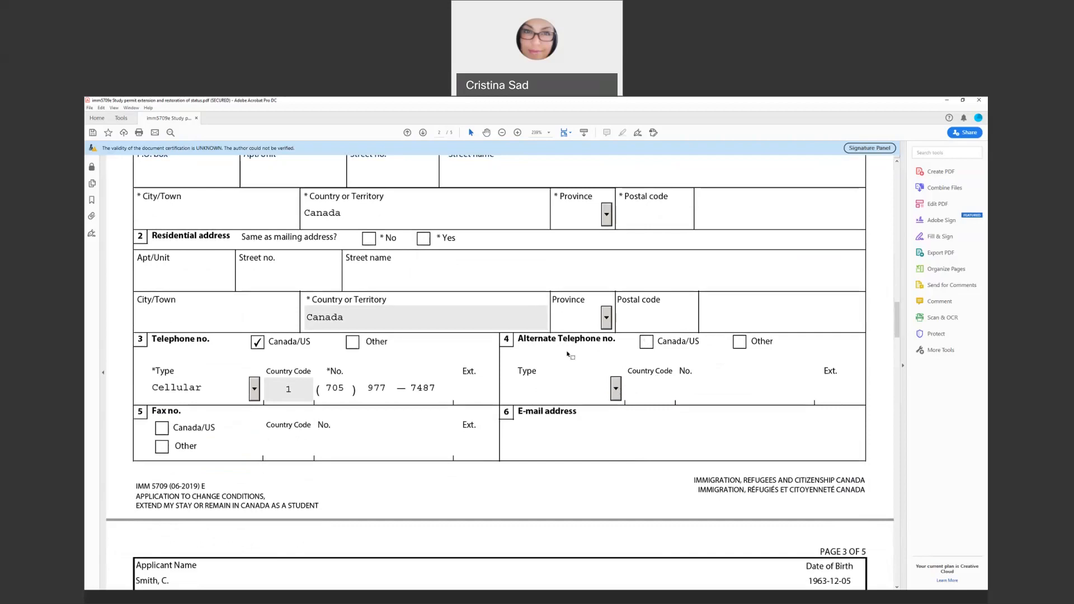
Type the applicant's e-mail address into the E-mail address field, correcting the typos
{"action": "left_click", "coordinate": [464, 391]}
{"action": "scroll", "coordinate": [532, 381], "scroll_direction": "down", "scroll_amount": 5}
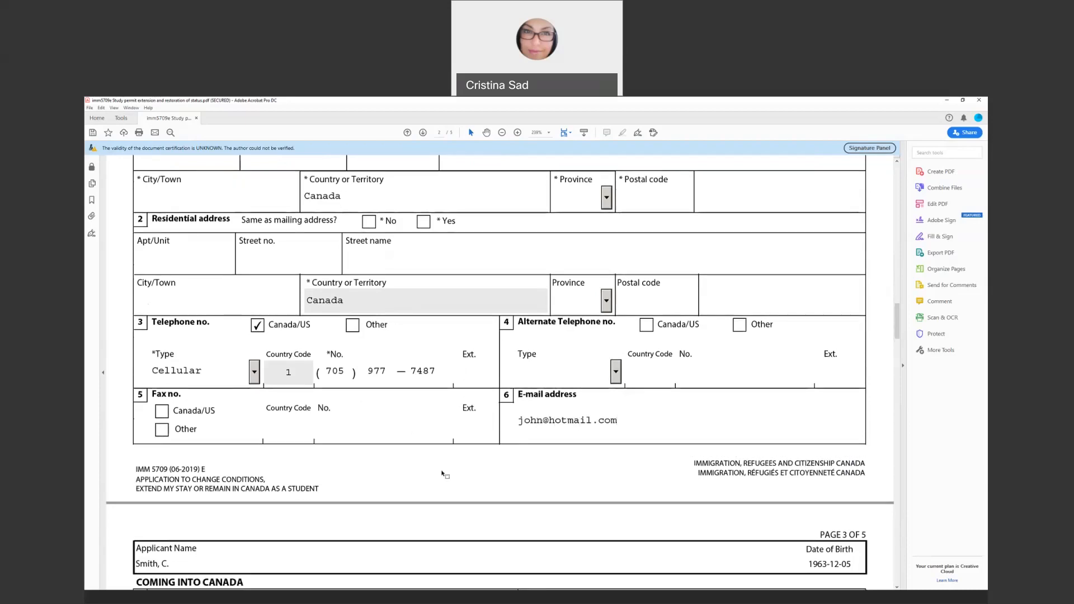
{"action": "scroll", "coordinate": [439, 473], "scroll_direction": "down", "scroll_amount": 2}
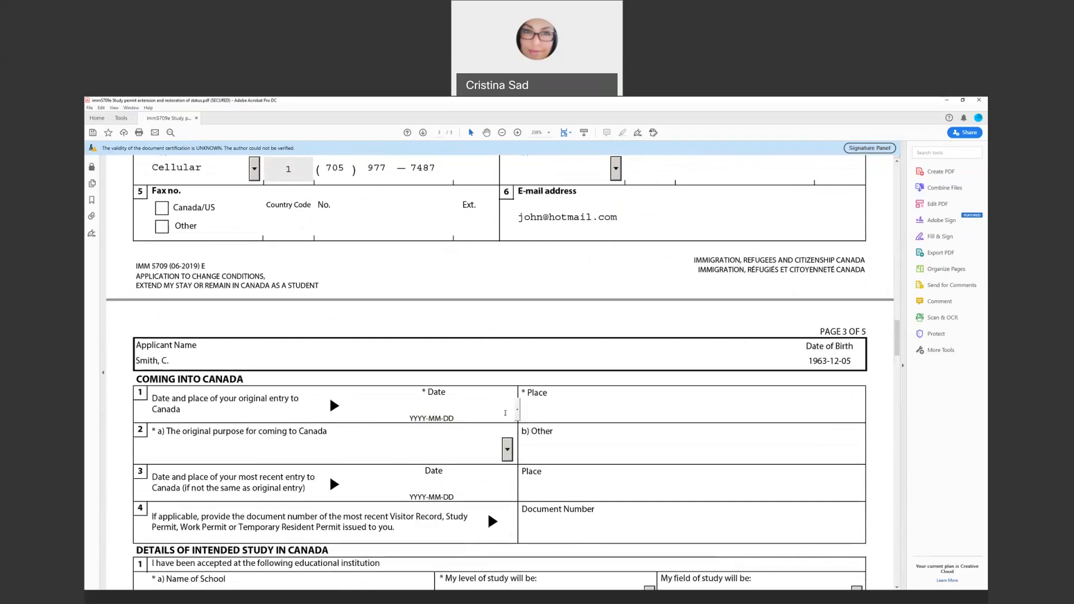
Set the original entry date to 1 August 2019 with the calendar picker
{"action": "left_click", "coordinate": [517, 410]}
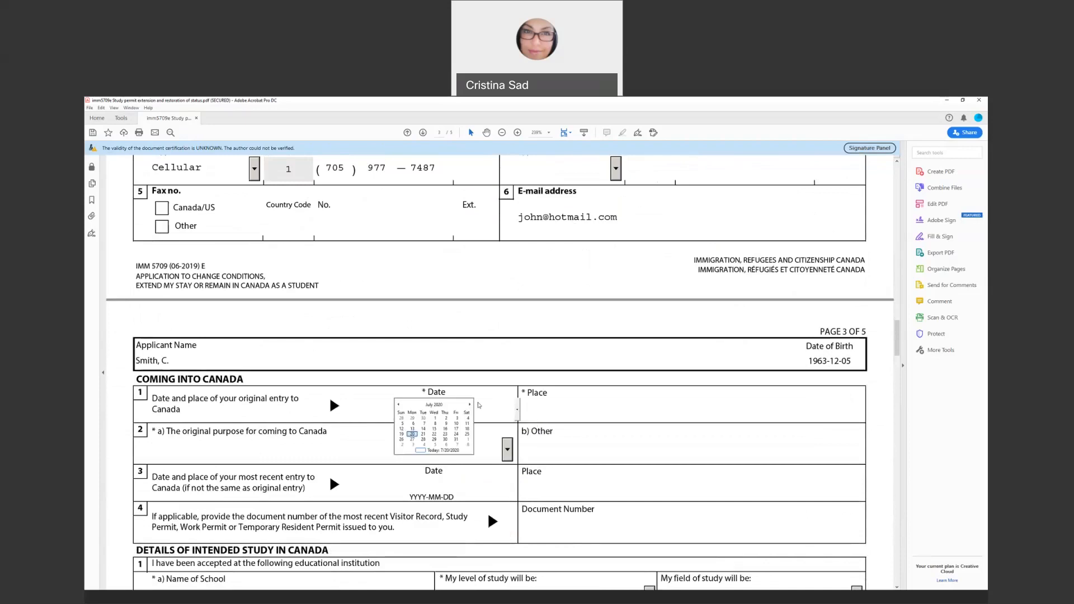
{"action": "left_click", "coordinate": [399, 405]}
{"action": "left_click", "coordinate": [399, 405]}
{"action": "left_click", "coordinate": [399, 405]}
{"action": "left_click", "coordinate": [399, 405]}
{"action": "left_click", "coordinate": [399, 405]}
{"action": "left_click", "coordinate": [399, 405]}
{"action": "left_click", "coordinate": [399, 405]}
{"action": "left_click", "coordinate": [399, 405]}
{"action": "left_click", "coordinate": [399, 405]}
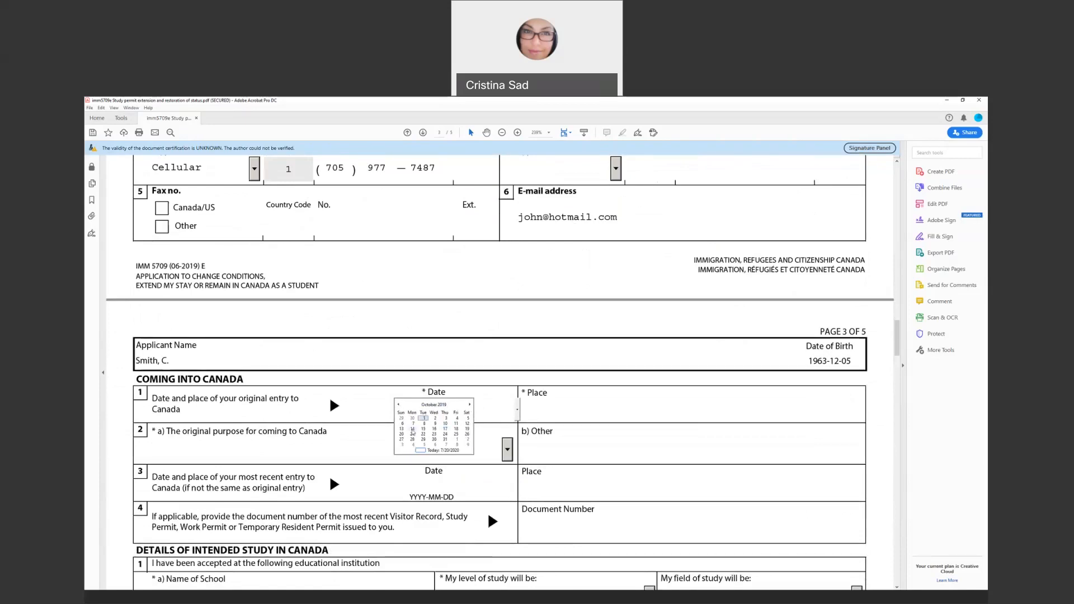
{"action": "left_click", "coordinate": [399, 406]}
{"action": "left_click", "coordinate": [399, 406]}
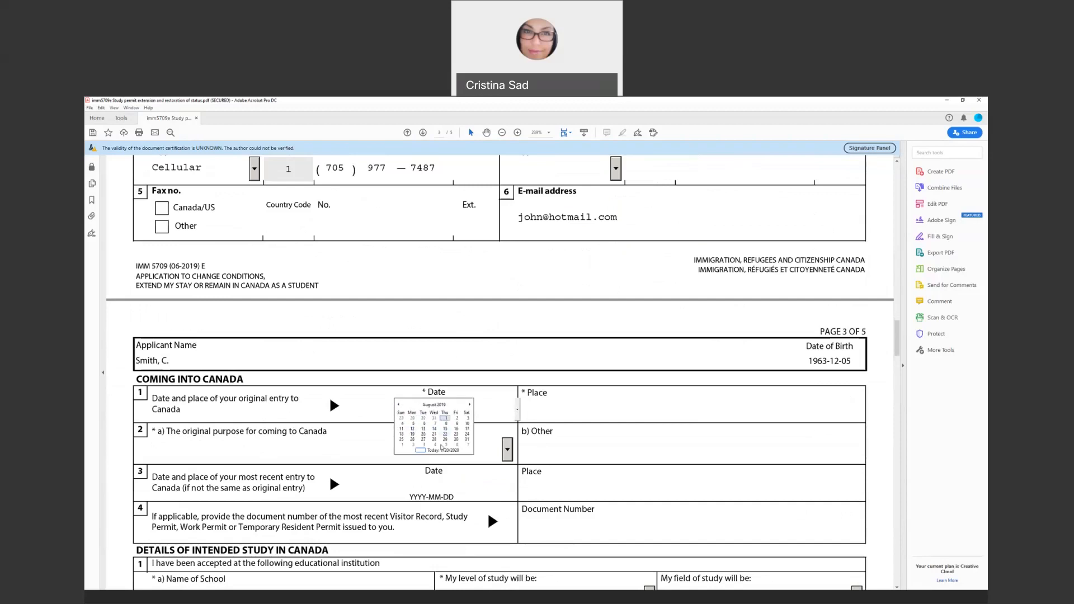
{"action": "left_click", "coordinate": [445, 419]}
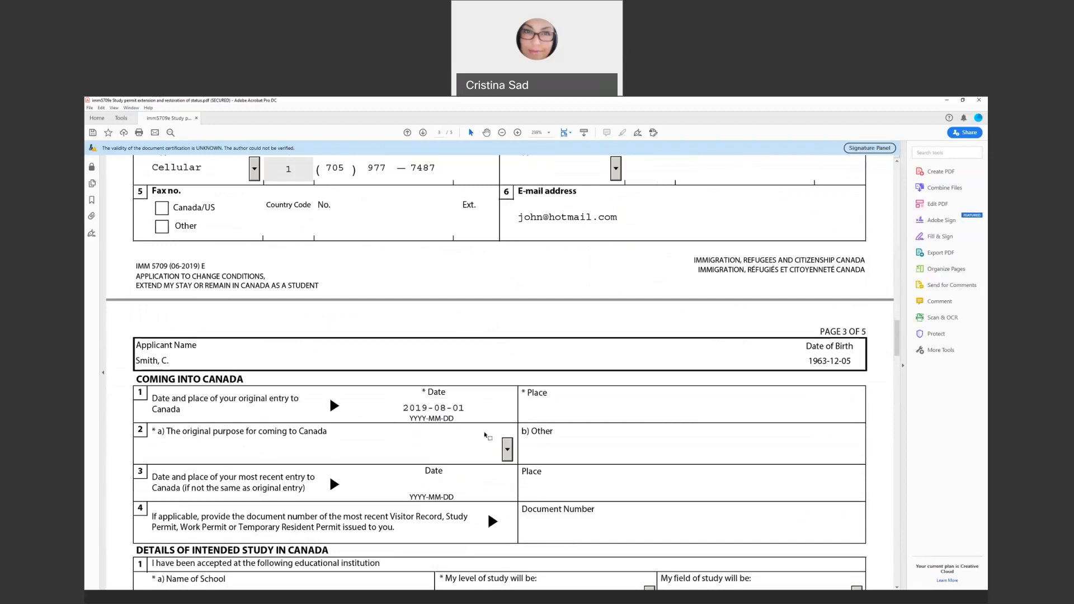
Enter 'Toronto, Pearson Airport' as the place of entry and choose Study as the purpose
{"action": "left_click", "coordinate": [542, 413]}
{"action": "type", "text": "Toronto, Pearson Airport"}
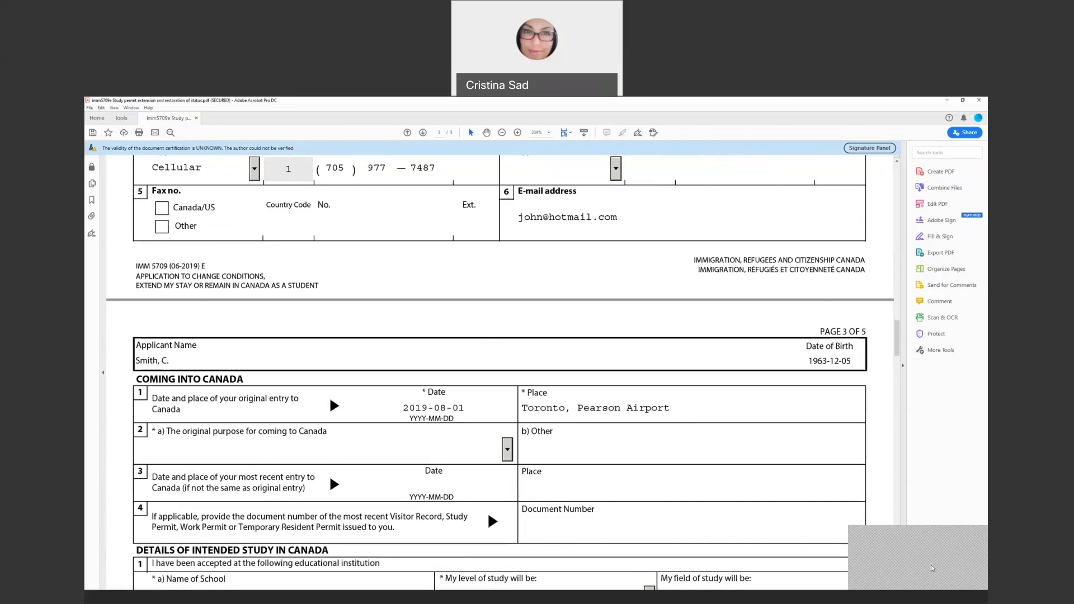
{"action": "left_click", "coordinate": [951, 562]}
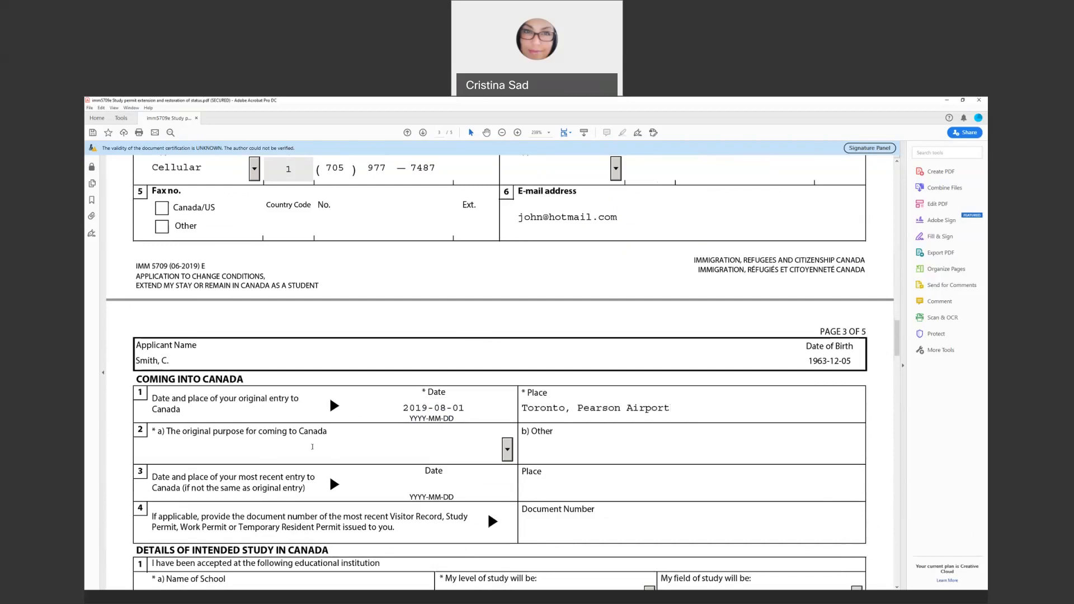
{"action": "left_click", "coordinate": [507, 451]}
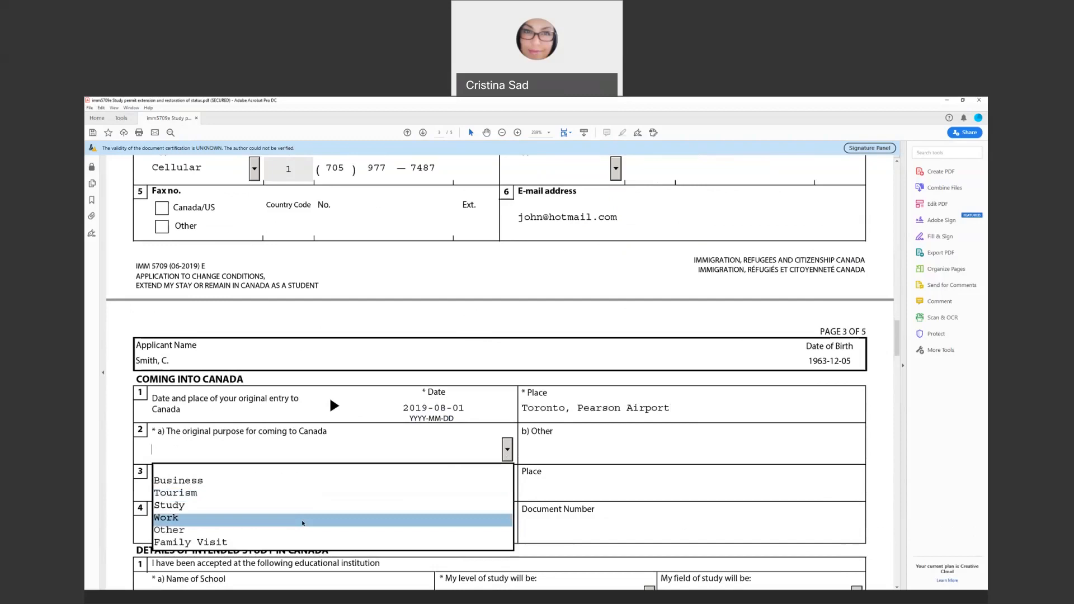
{"action": "left_click", "coordinate": [288, 507]}
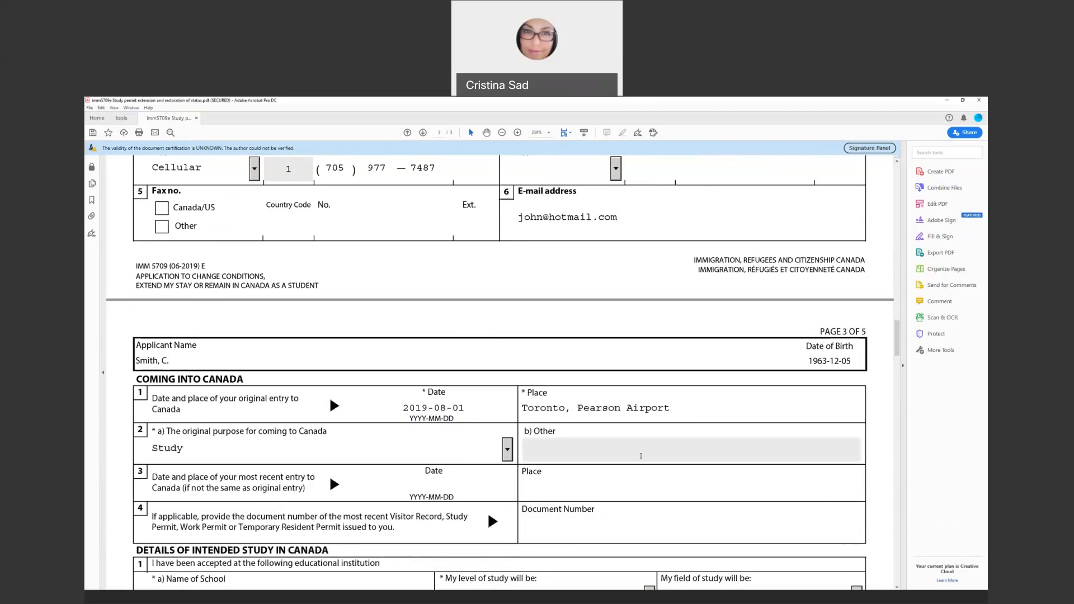
Choose College - Diploma as the level of study and Computing/IT as the field
{"action": "scroll", "coordinate": [217, 508], "scroll_direction": "down", "scroll_amount": 2}
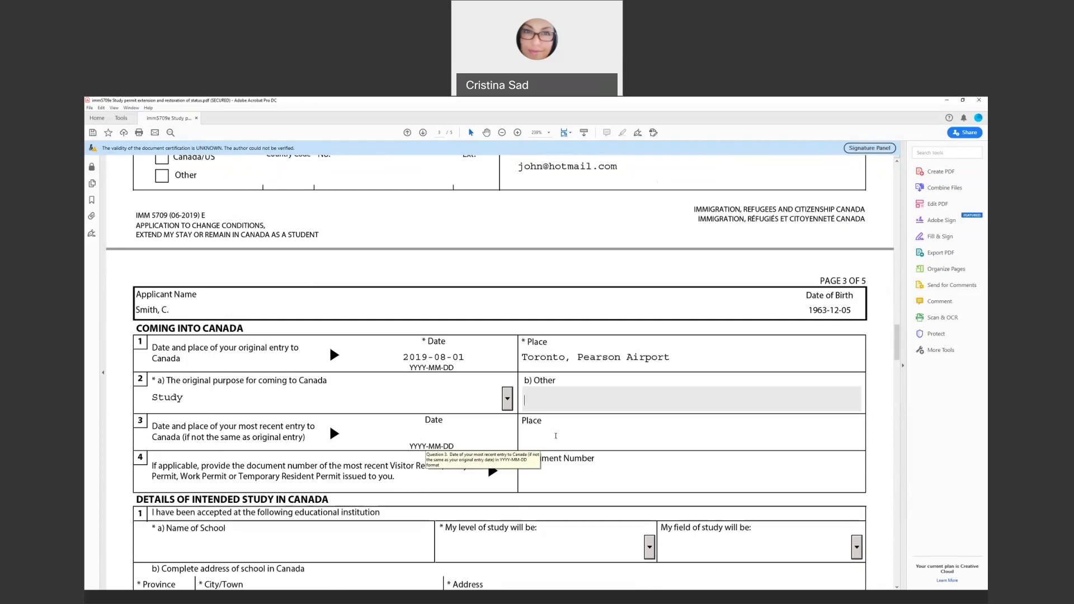
{"action": "scroll", "coordinate": [548, 436], "scroll_direction": "down", "scroll_amount": 1}
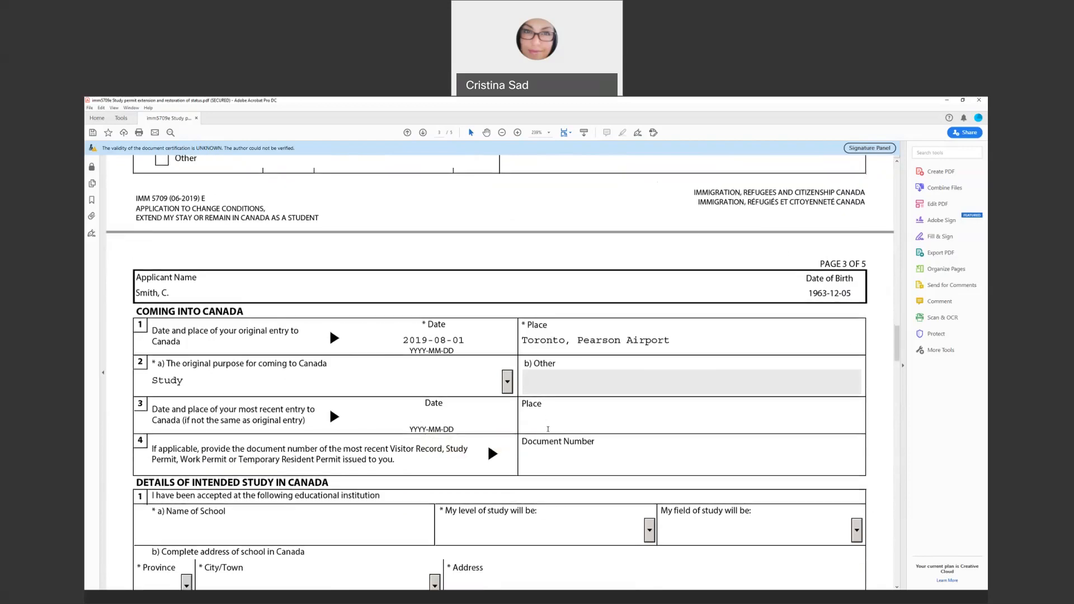
{"action": "scroll", "coordinate": [553, 420], "scroll_direction": "down", "scroll_amount": 1}
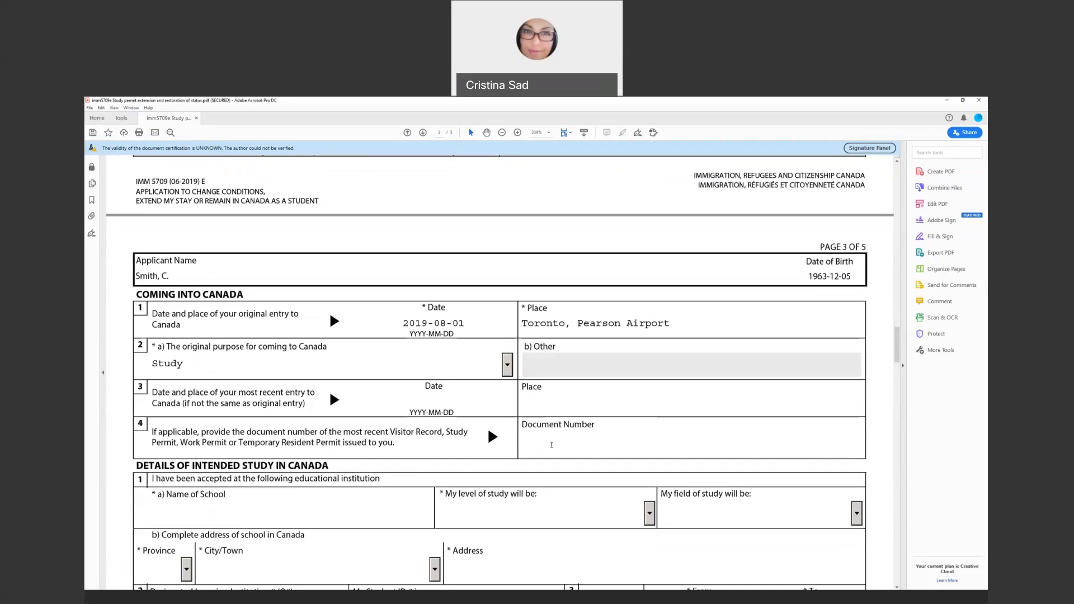
{"action": "scroll", "coordinate": [552, 445], "scroll_direction": "down", "scroll_amount": 1}
{"action": "scroll", "coordinate": [551, 448], "scroll_direction": "down", "scroll_amount": 3}
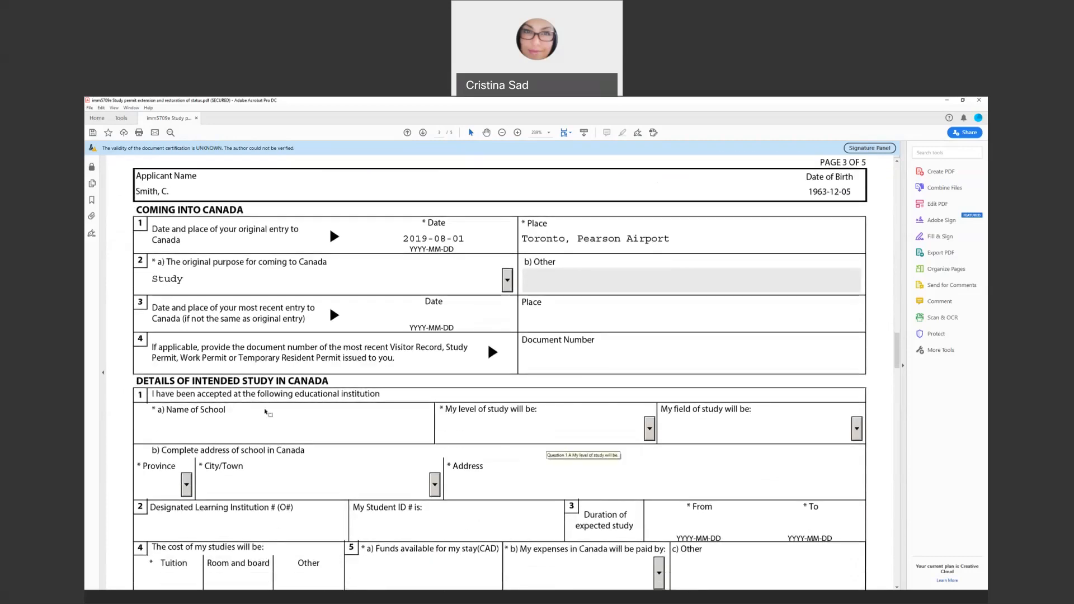
{"action": "scroll", "coordinate": [268, 413], "scroll_direction": "down", "scroll_amount": 1}
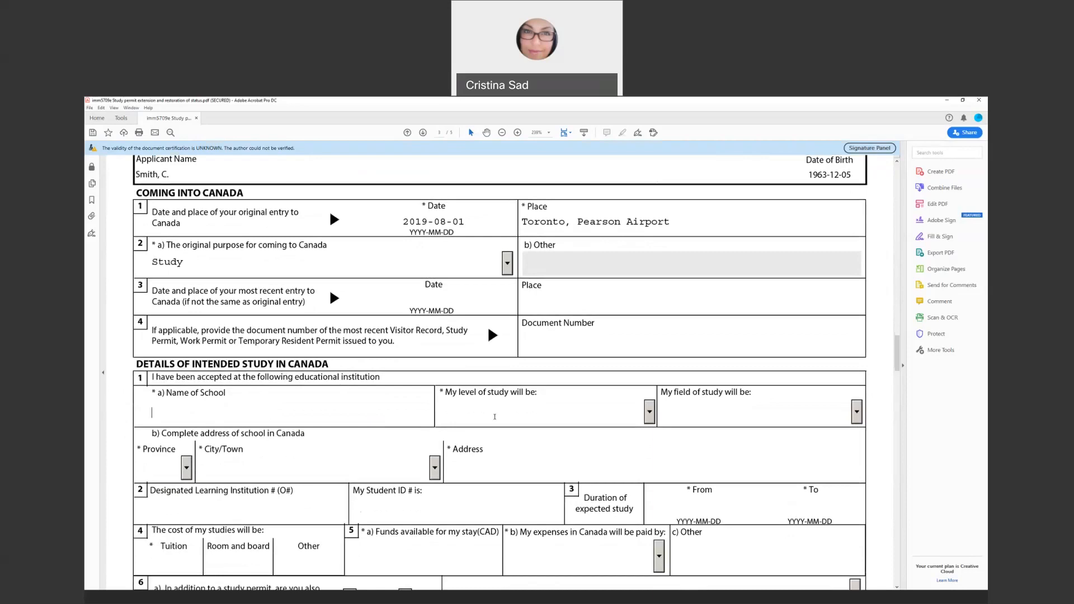
{"action": "left_click", "coordinate": [648, 414]}
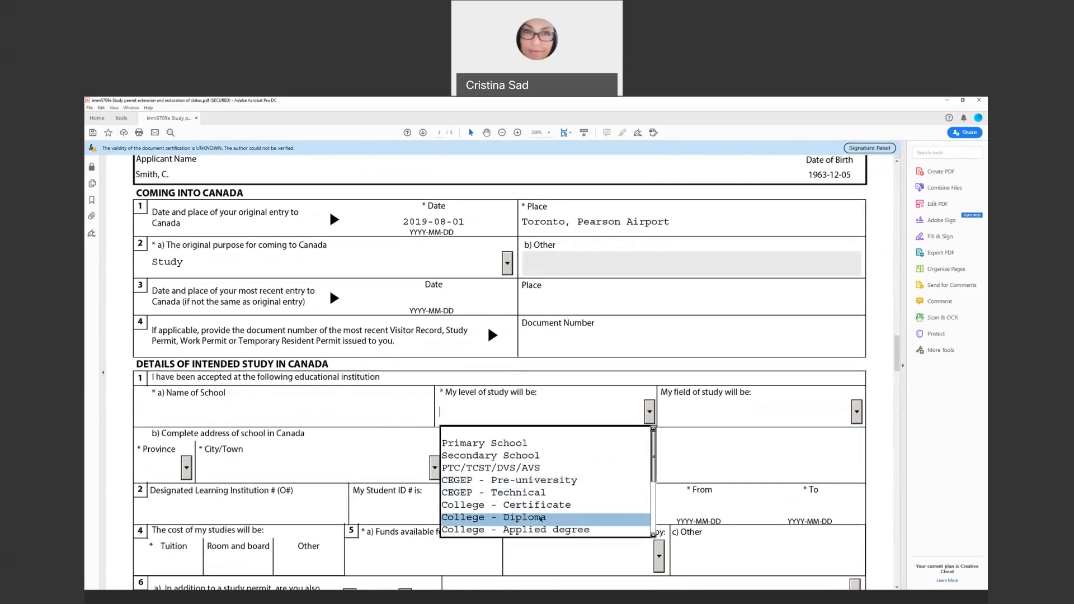
{"action": "left_click", "coordinate": [541, 519]}
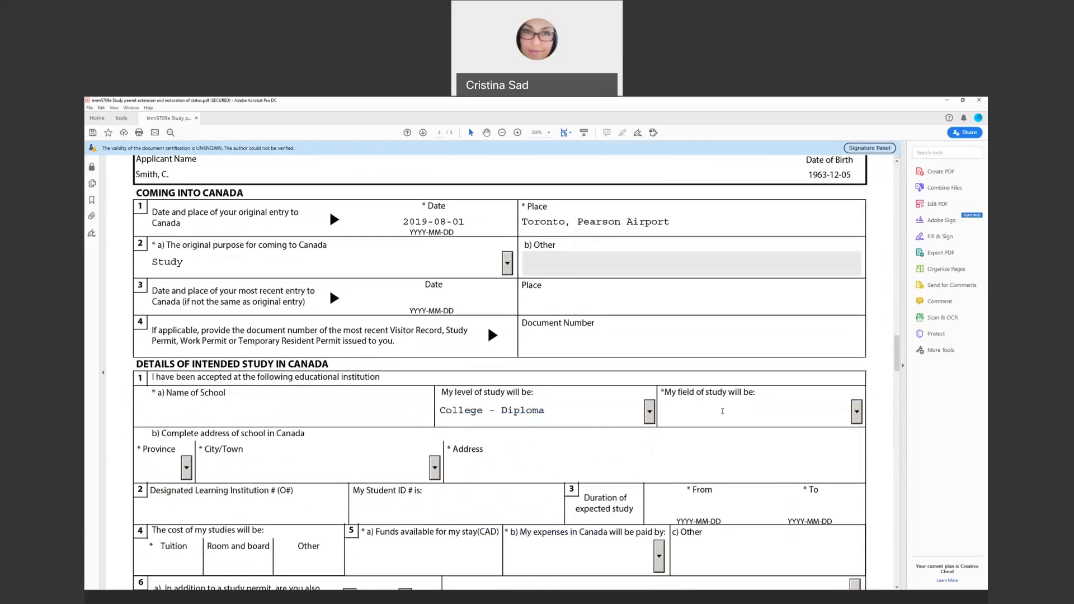
{"action": "left_click", "coordinate": [857, 414]}
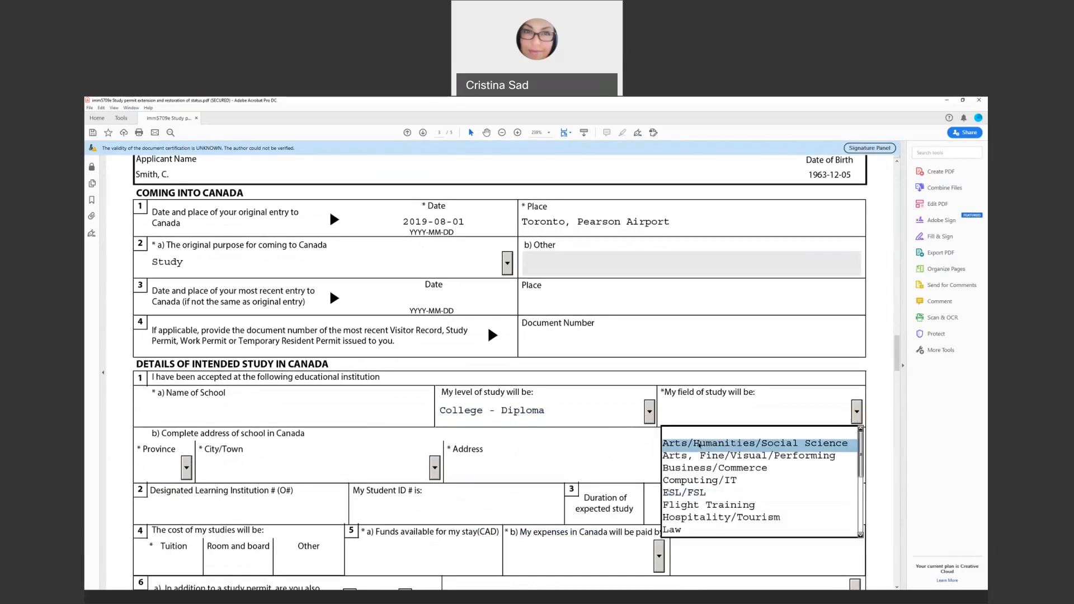
{"action": "left_click", "coordinate": [699, 480]}
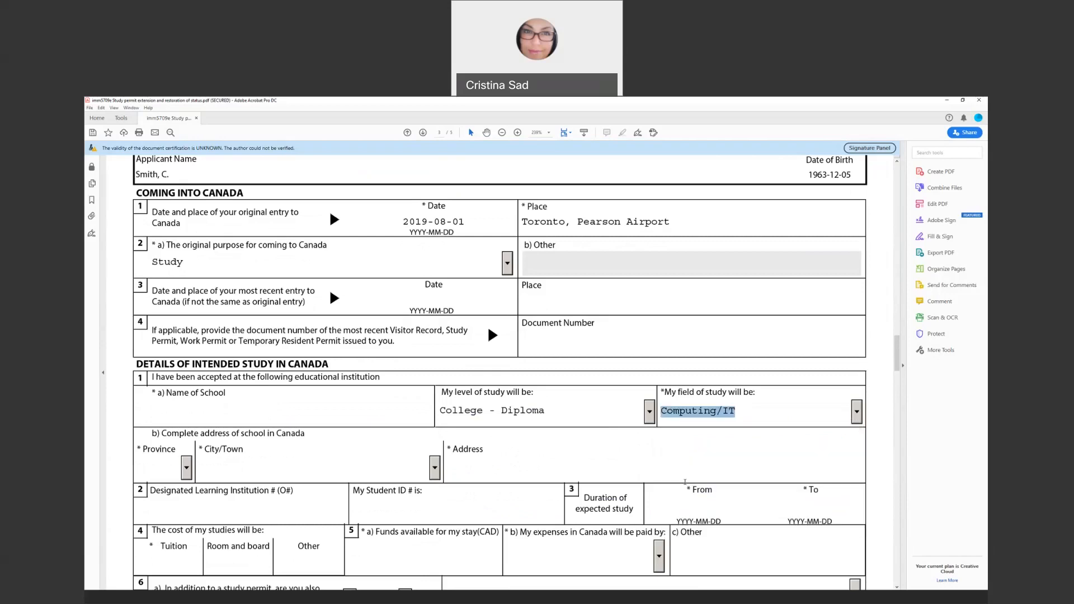
{"action": "left_click", "coordinate": [857, 415]}
{"action": "left_click", "coordinate": [857, 414]}
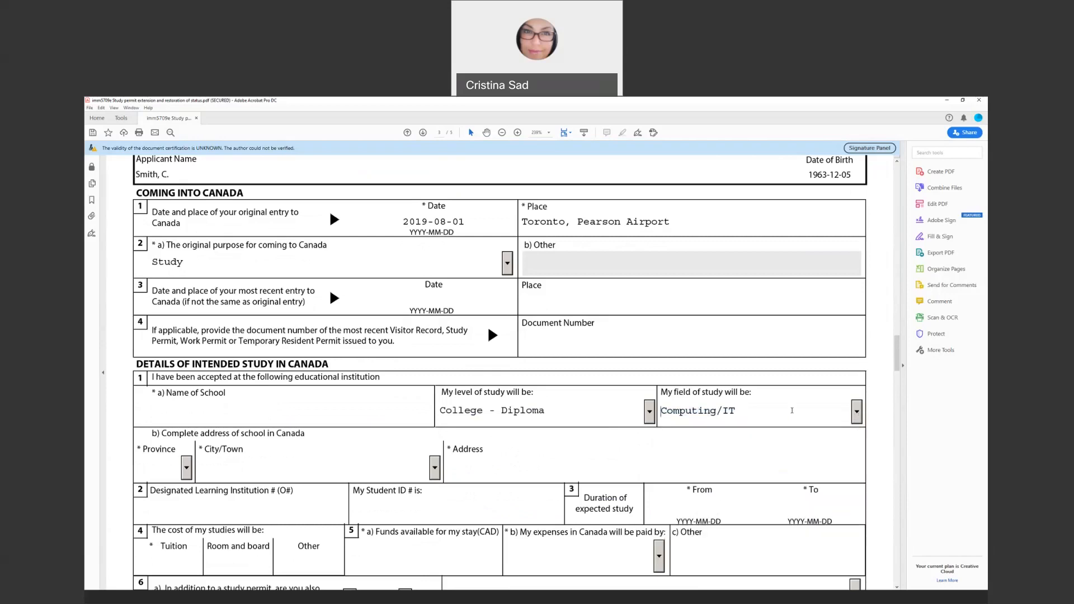
Set the school's province to ON and leave the DLI number field blank
{"action": "scroll", "coordinate": [157, 448], "scroll_direction": "down", "scroll_amount": 2}
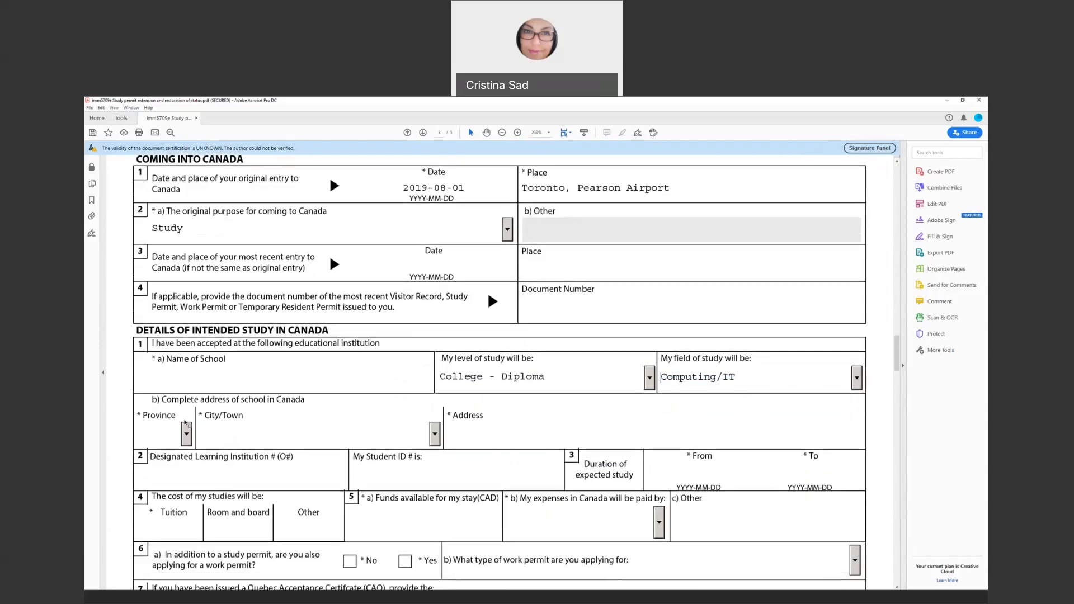
{"action": "left_click", "coordinate": [186, 434]}
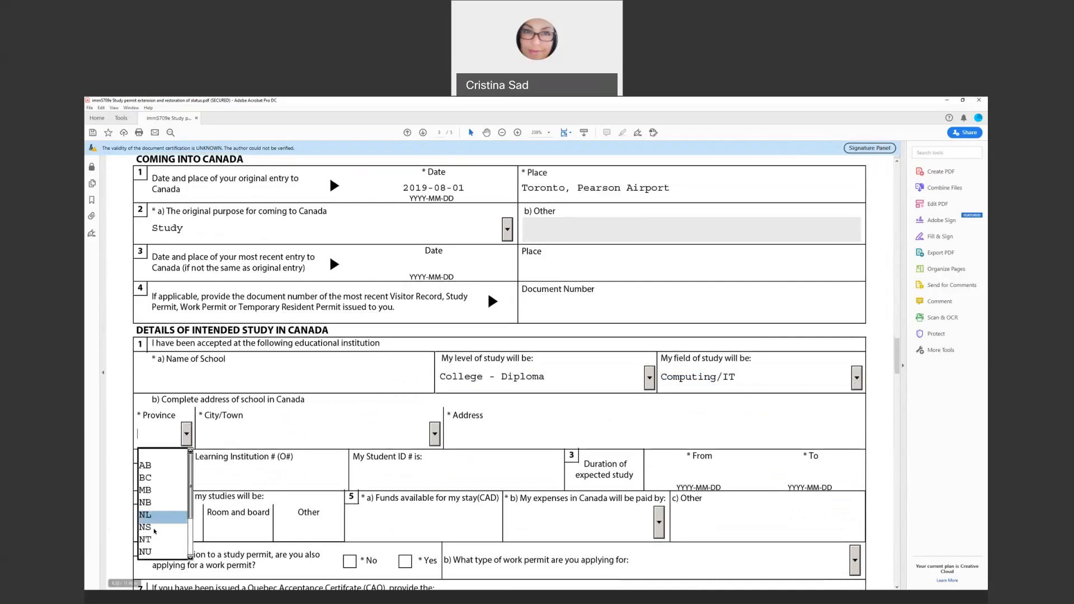
{"action": "scroll", "coordinate": [170, 481], "scroll_direction": "down", "scroll_amount": 2}
{"action": "scroll", "coordinate": [191, 463], "scroll_direction": "down", "scroll_amount": 2}
{"action": "left_click", "coordinate": [162, 450]}
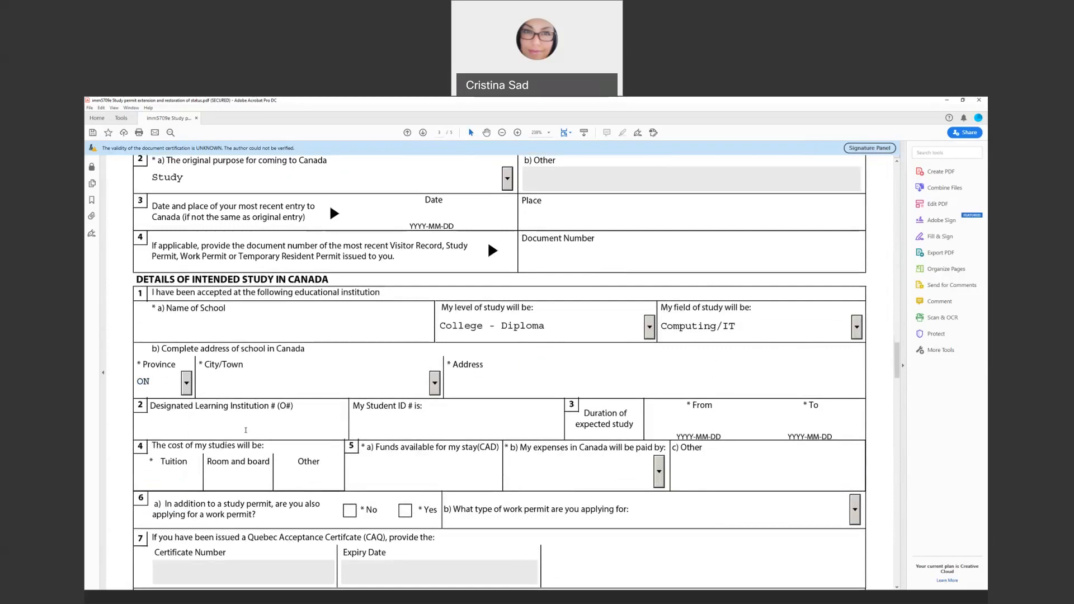
{"action": "type", "text": "O"}
{"action": "left_click", "coordinate": [382, 432]}
{"action": "left_click", "coordinate": [596, 376]}
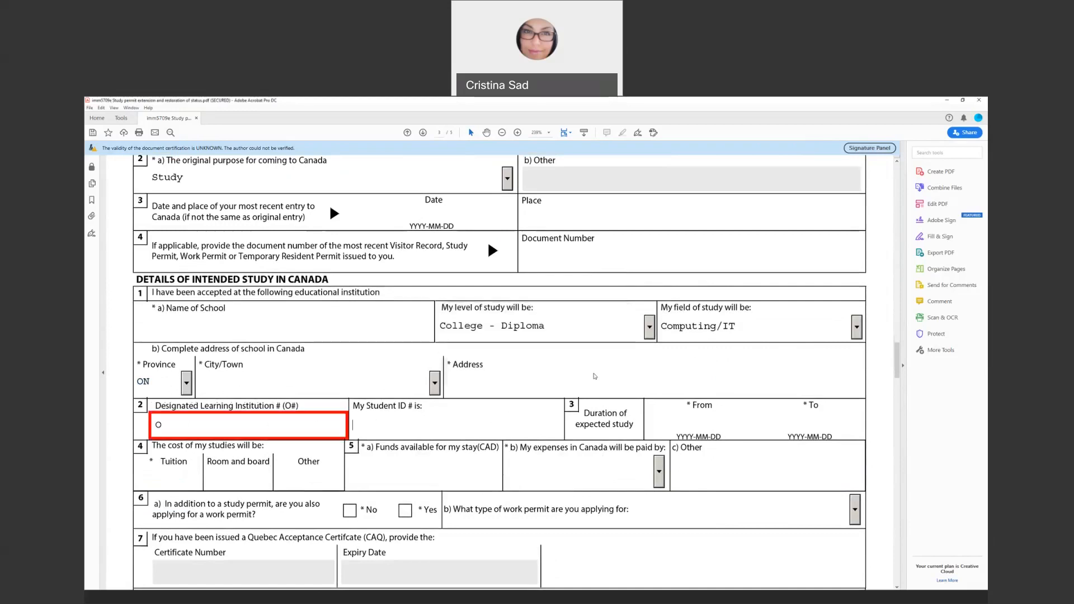
{"action": "key", "text": "BackSpace"}
Bring up Edge in a smaller window and browse the RISIA Related and Fleming bookmark folders
{"action": "left_click", "coordinate": [272, 600]}
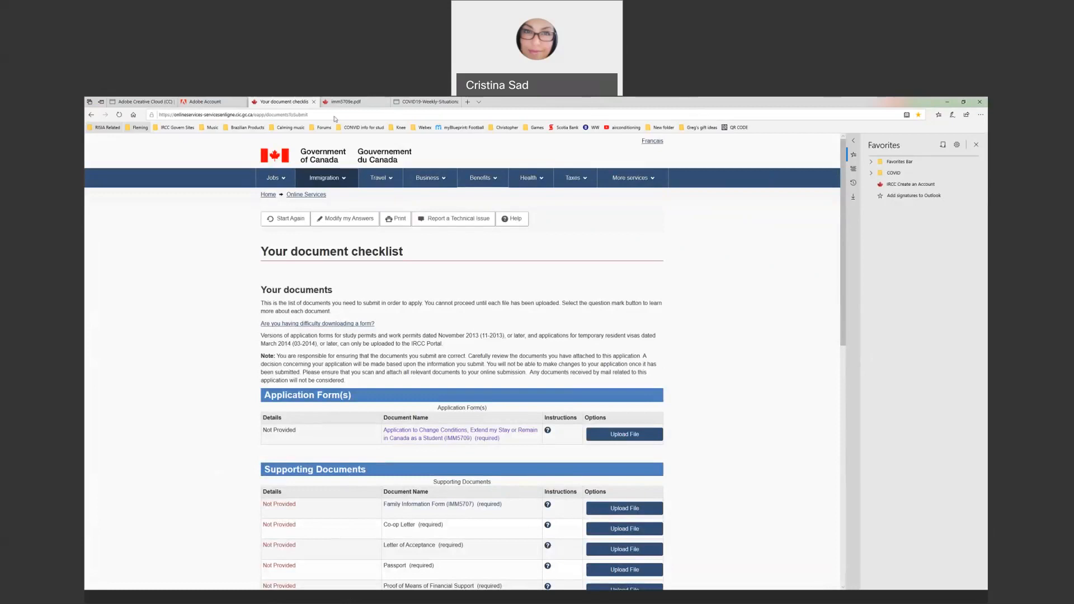
{"action": "left_click_drag", "start_coordinate": [538, 103], "coordinate": [335, 118]}
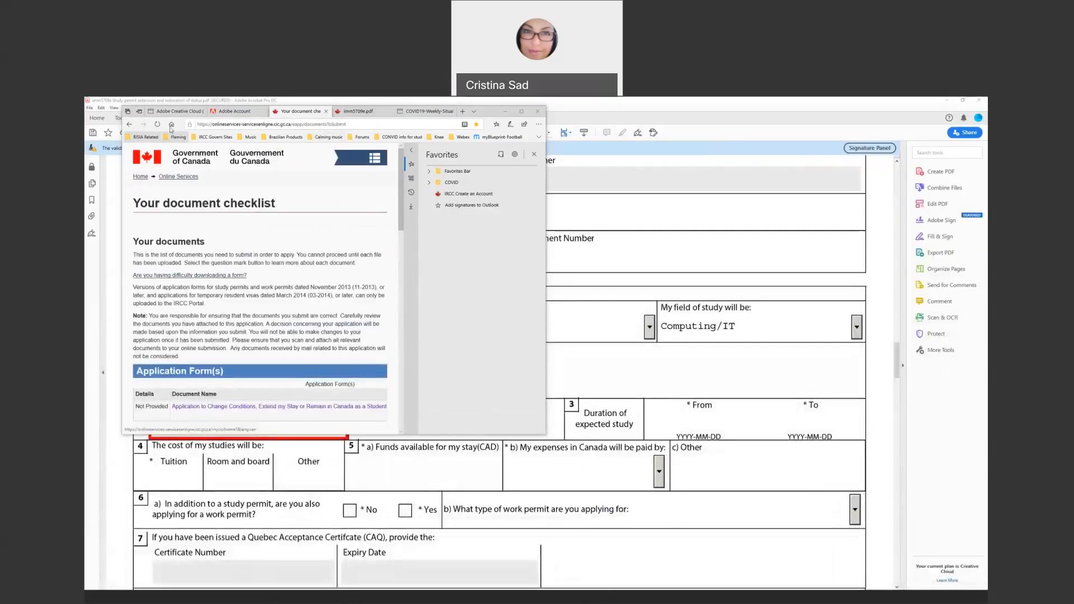
{"action": "left_click", "coordinate": [150, 137]}
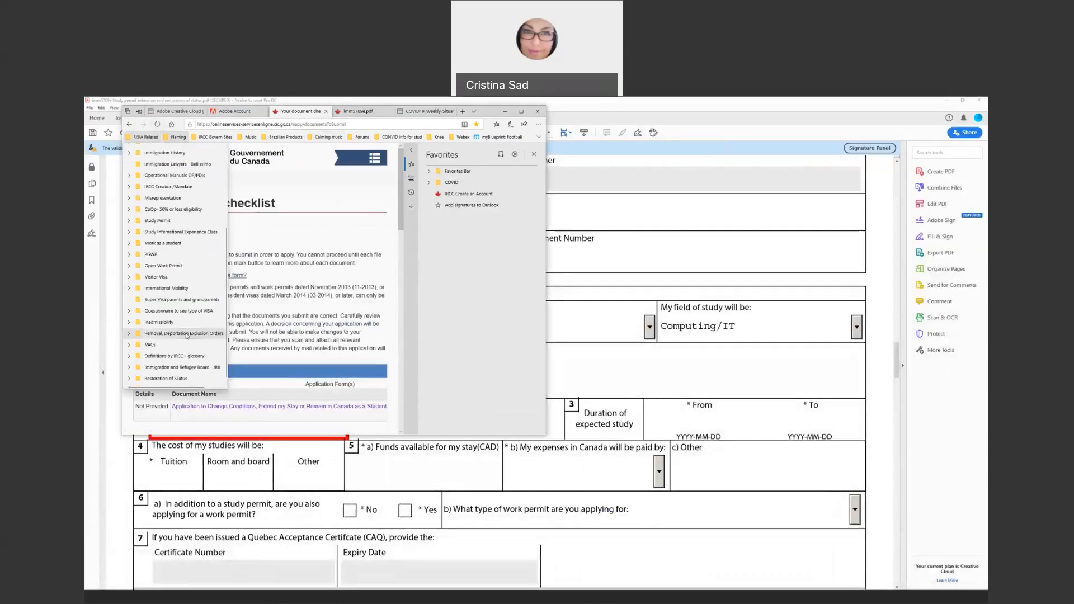
{"action": "scroll", "coordinate": [181, 365], "scroll_direction": "up", "scroll_amount": 1}
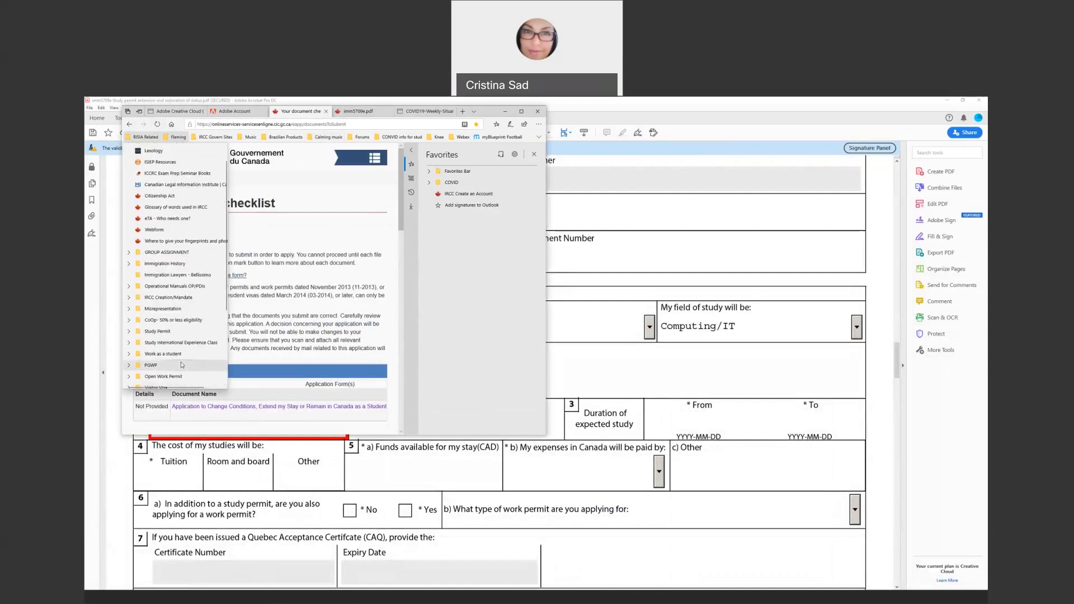
{"action": "scroll", "coordinate": [182, 364], "scroll_direction": "down", "scroll_amount": 3}
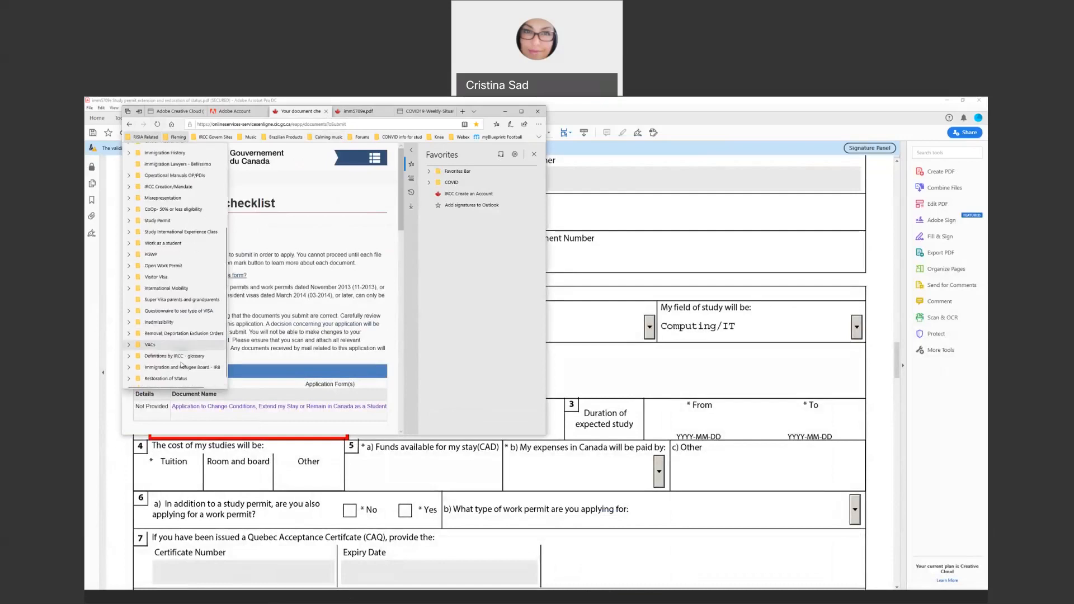
{"action": "scroll", "coordinate": [180, 363], "scroll_direction": "up", "scroll_amount": 3}
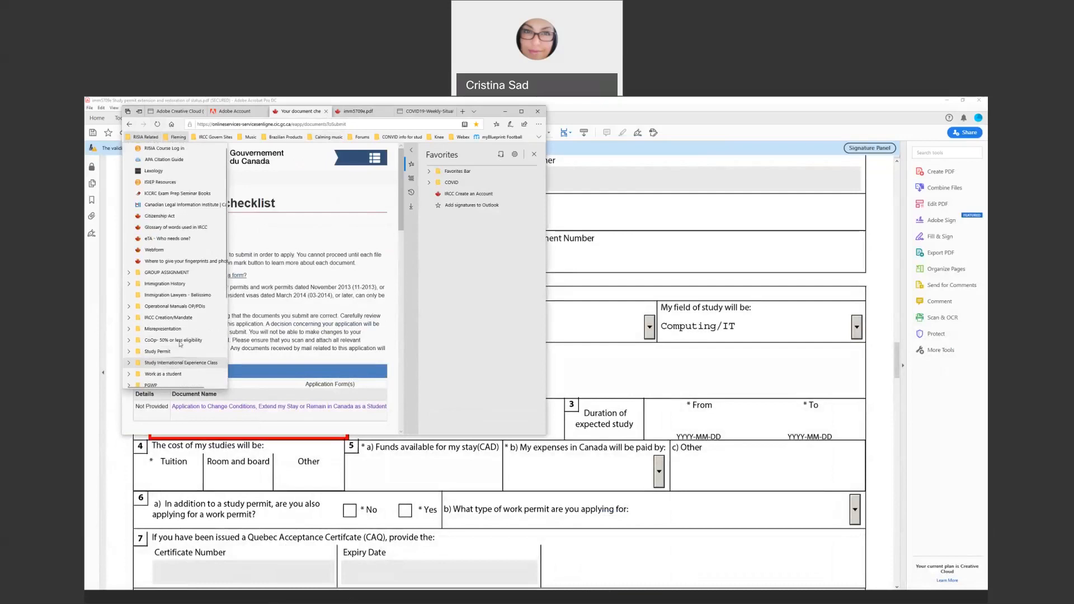
{"action": "left_click", "coordinate": [173, 137]}
{"action": "left_click", "coordinate": [176, 137]}
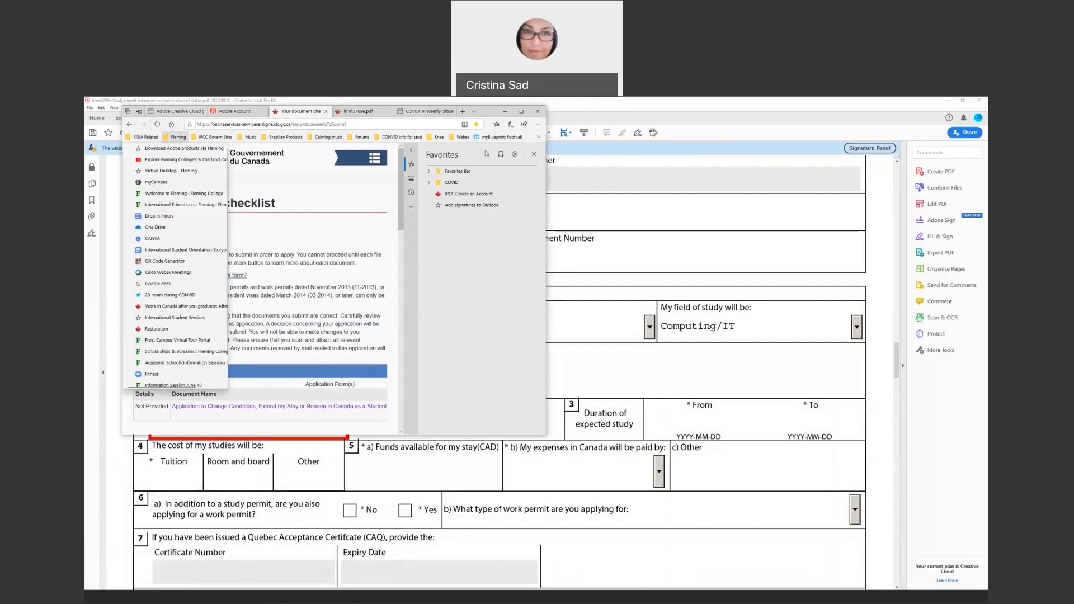
{"action": "left_click", "coordinate": [362, 113]}
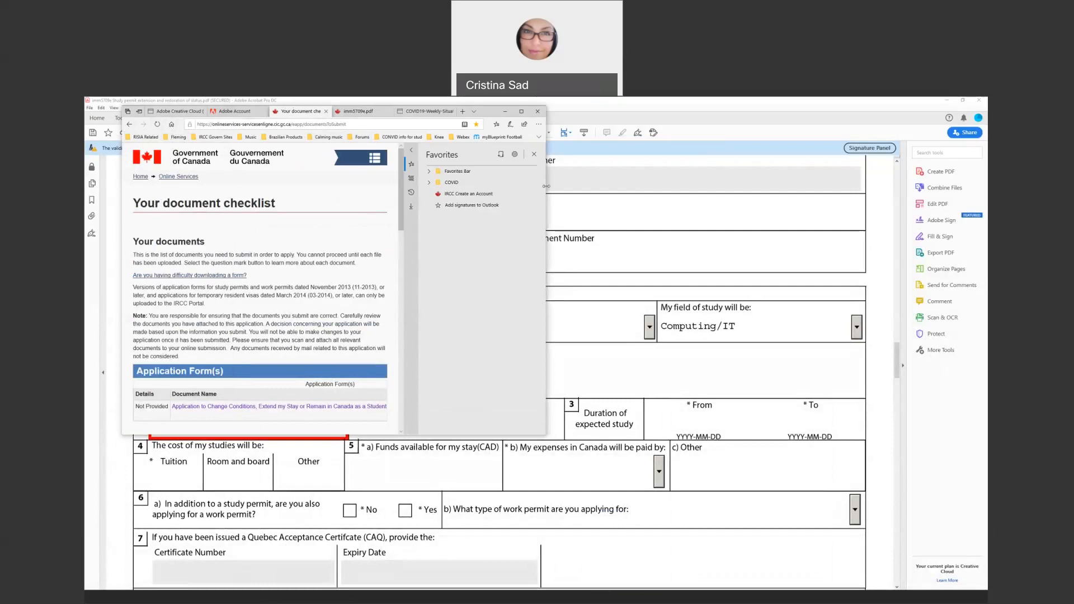
Close the separate imm5709e.pdf window and return, maximized, to the Local COVID-19 Cases & Status page
{"action": "left_click_drag", "start_coordinate": [361, 111], "coordinate": [520, 205]}
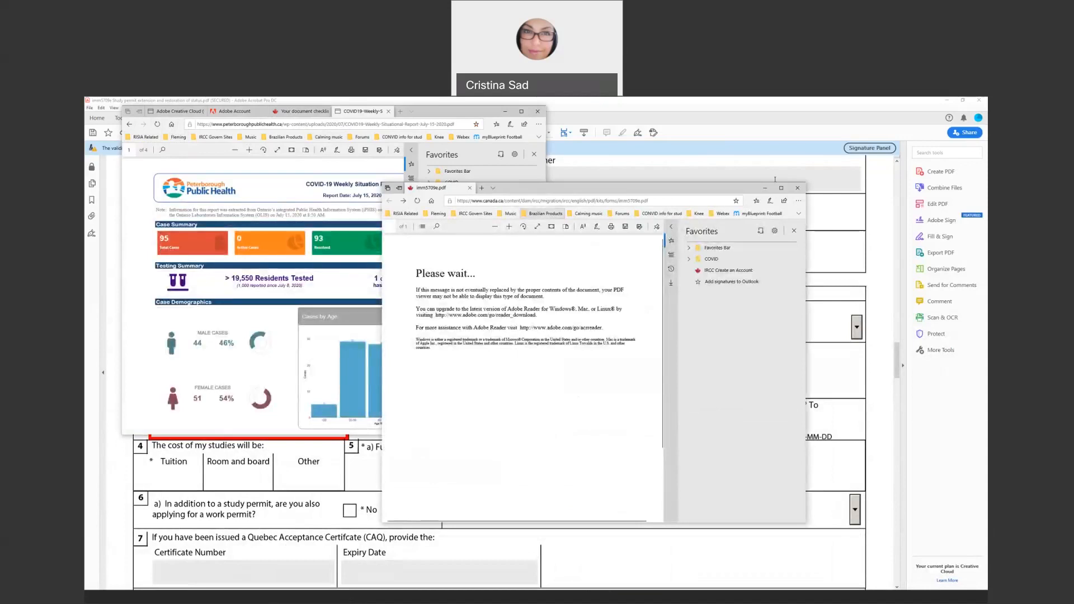
{"action": "left_click", "coordinate": [798, 188]}
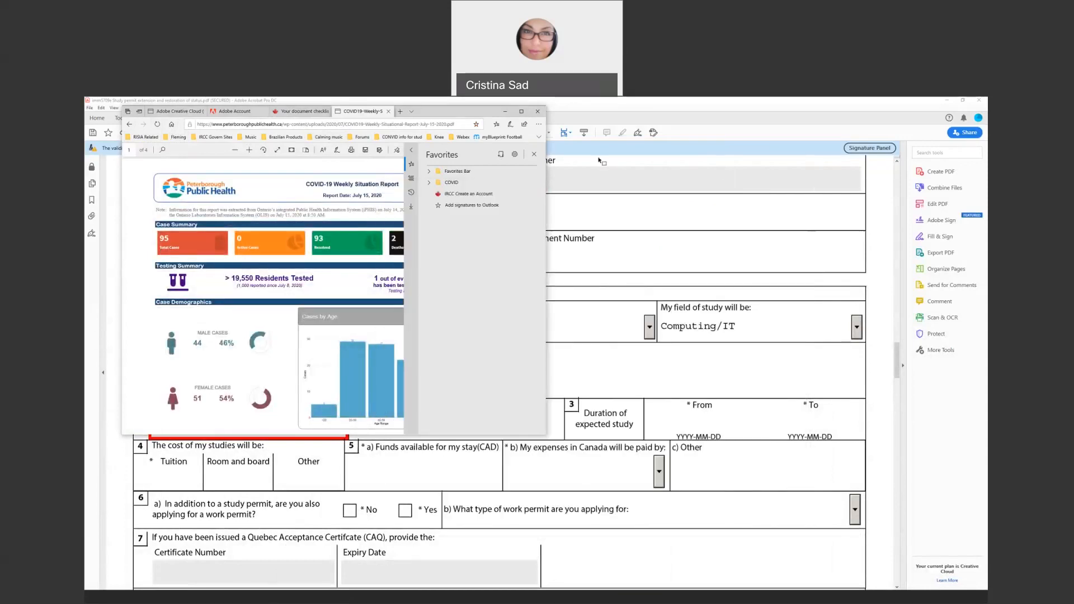
{"action": "left_click", "coordinate": [535, 155]}
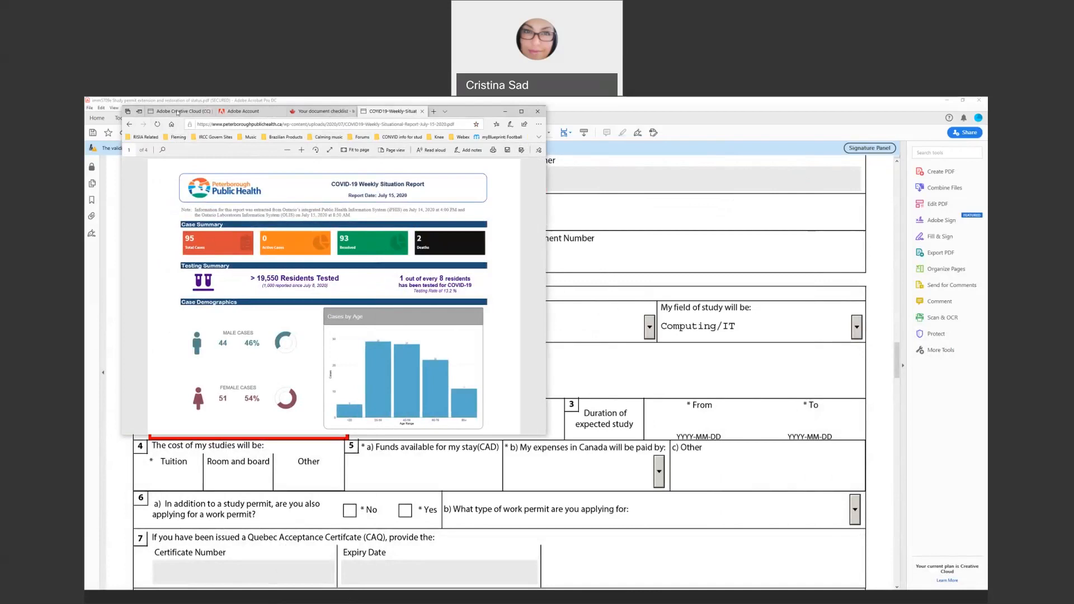
{"action": "left_click", "coordinate": [130, 125]}
{"action": "left_click", "coordinate": [521, 112]}
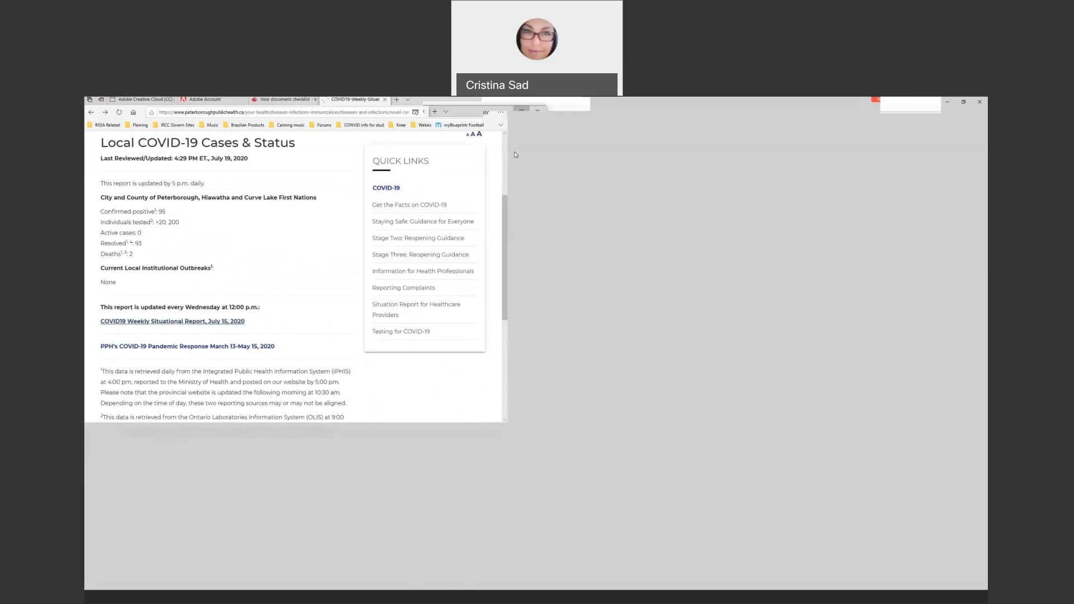
Search Google for 'DLI NUMBER' and open Canada.ca's designated learning institutions list
{"action": "left_click", "coordinate": [258, 115]}
{"action": "type", "text": "ww"}
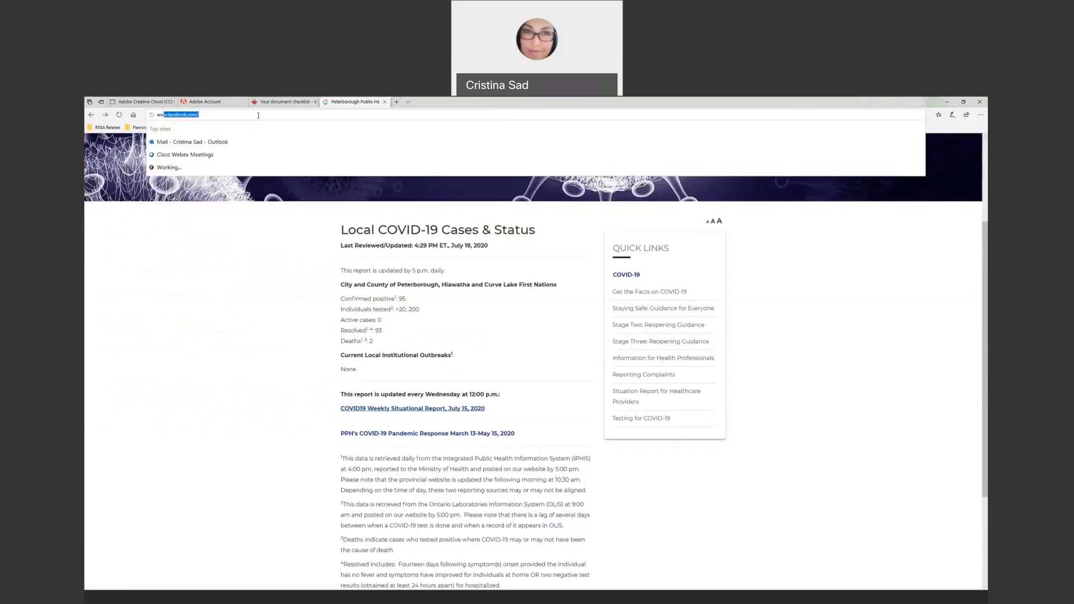
{"action": "type", "text": "w.g"}
{"action": "key", "text": "Return"}
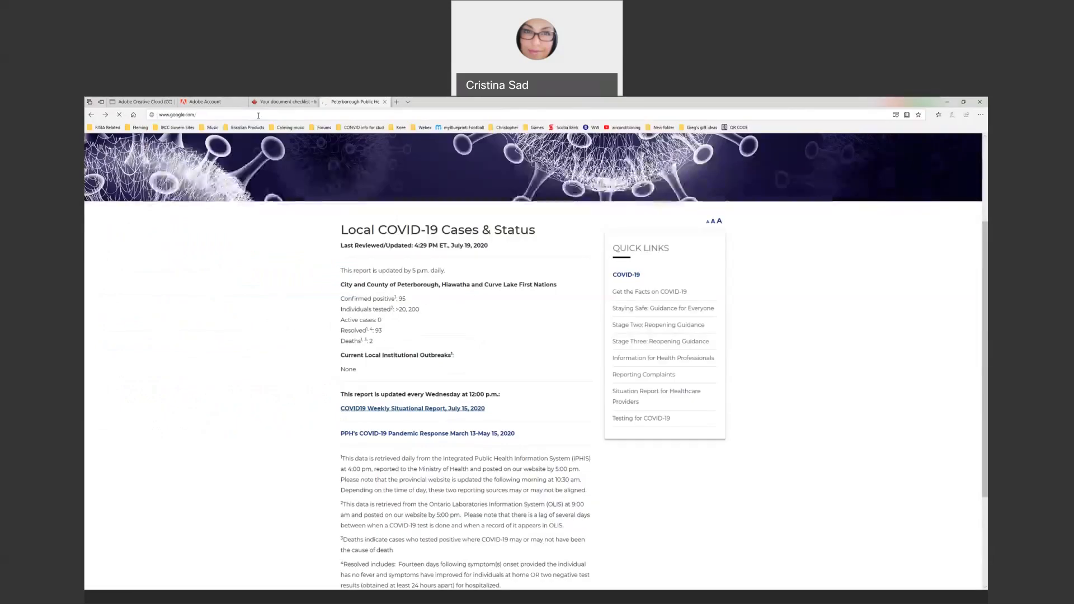
{"action": "type", "text": "DLI N"}
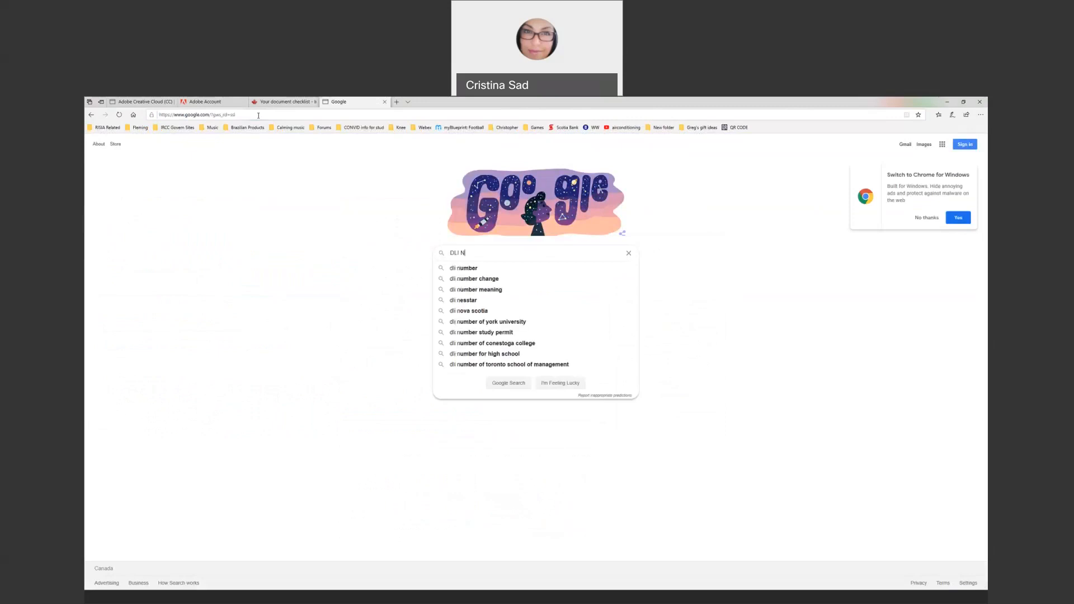
{"action": "type", "text": "UMBER"}
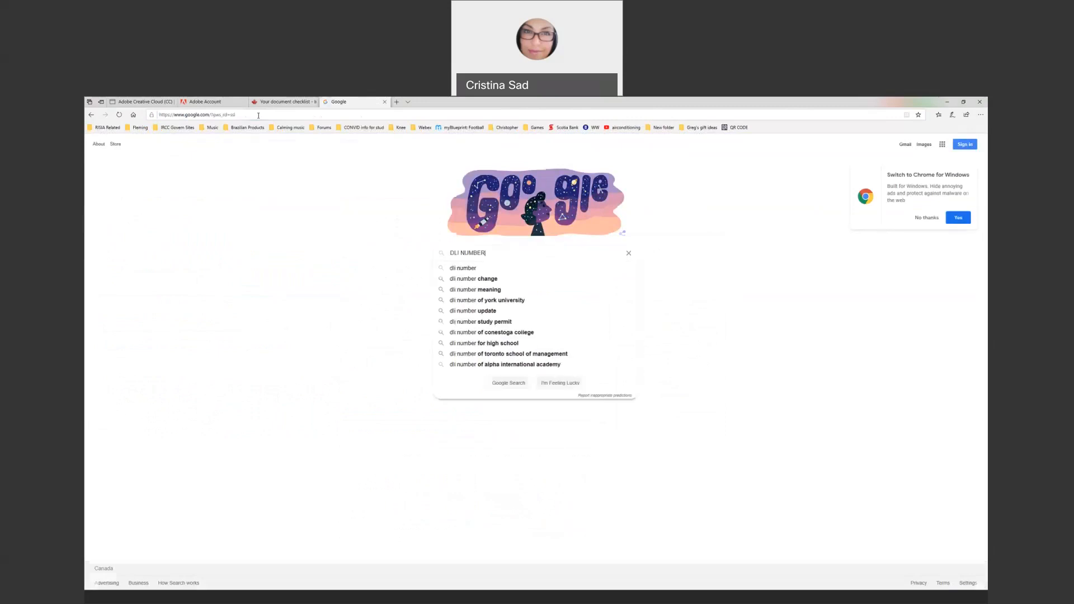
{"action": "key", "text": "Return"}
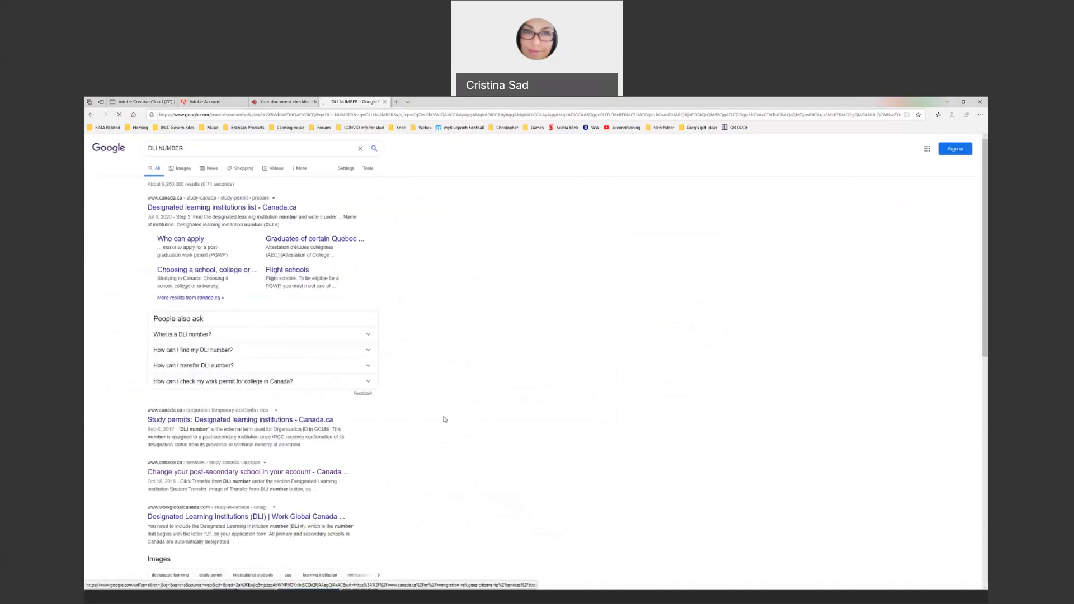
{"action": "left_click", "coordinate": [276, 209]}
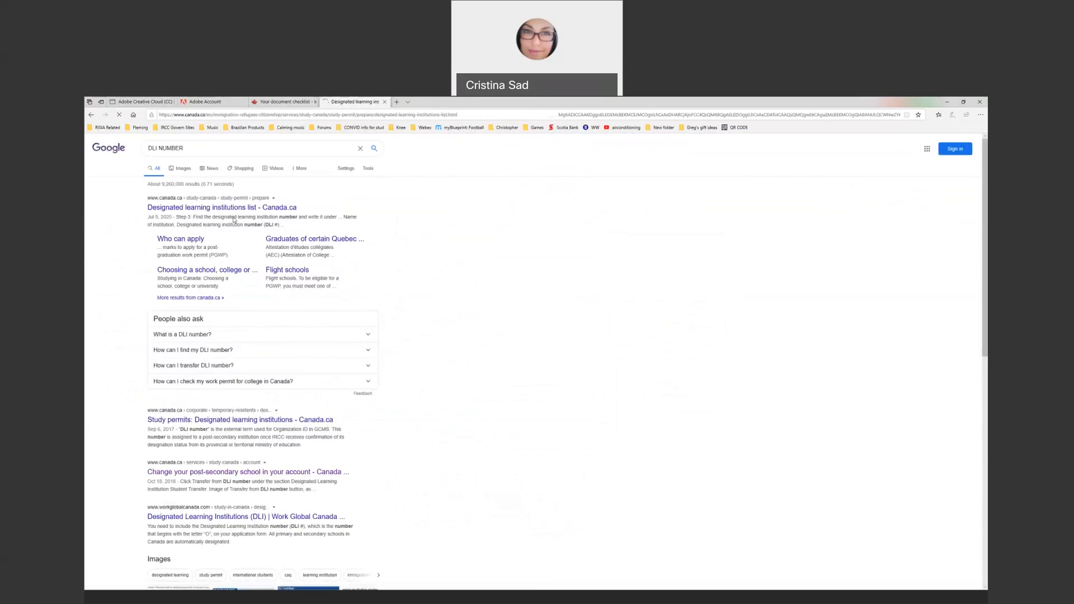
{"action": "scroll", "coordinate": [520, 439], "scroll_direction": "down", "scroll_amount": 5}
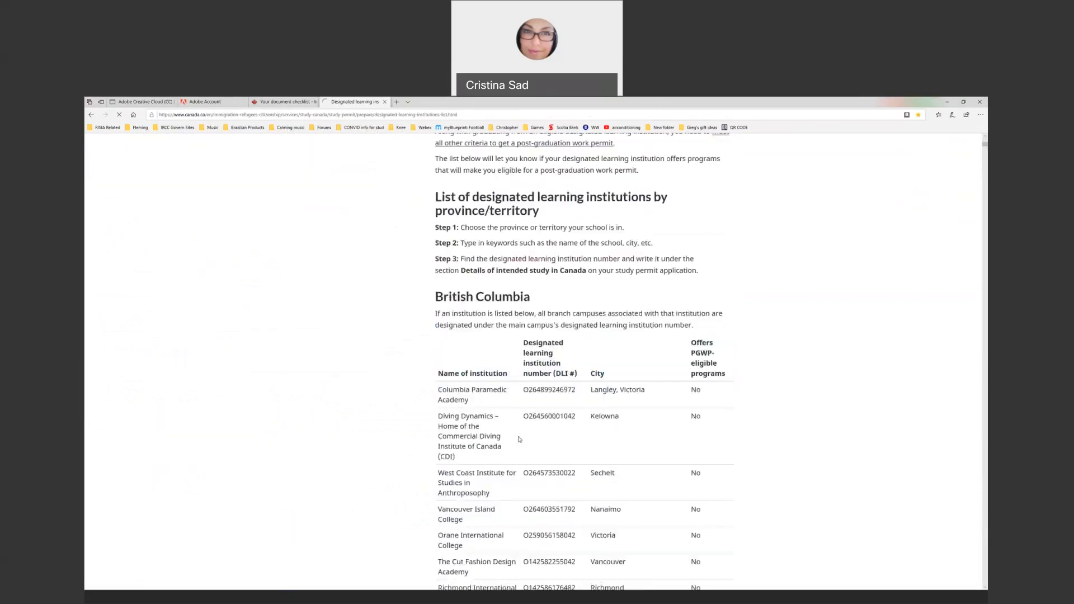
{"action": "scroll", "coordinate": [536, 419], "scroll_direction": "up", "scroll_amount": 5}
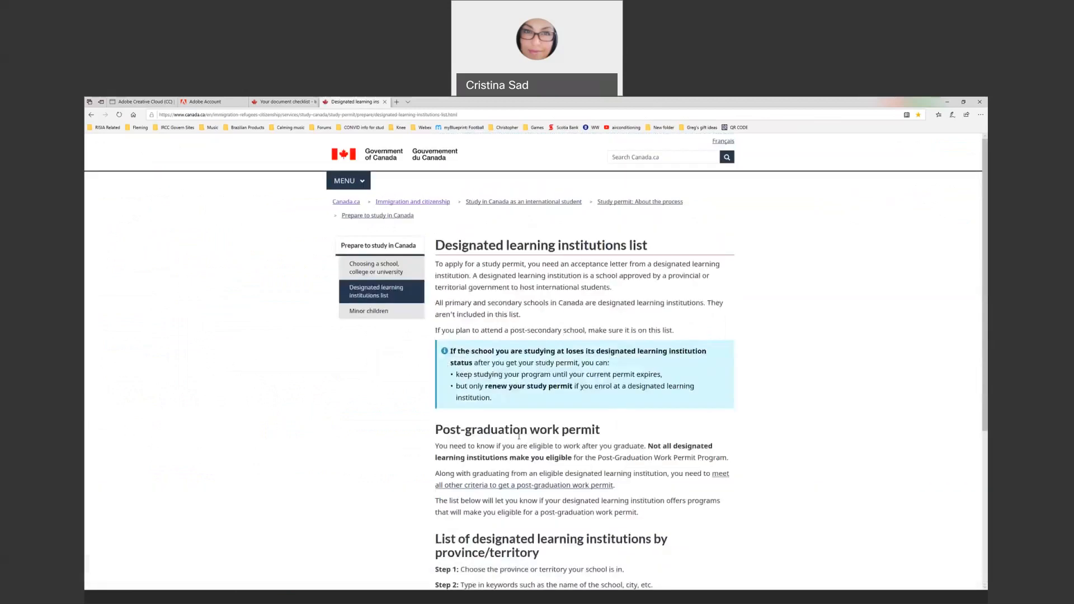
{"action": "scroll", "coordinate": [537, 431], "scroll_direction": "down", "scroll_amount": 1}
{"action": "scroll", "coordinate": [526, 428], "scroll_direction": "down", "scroll_amount": 3}
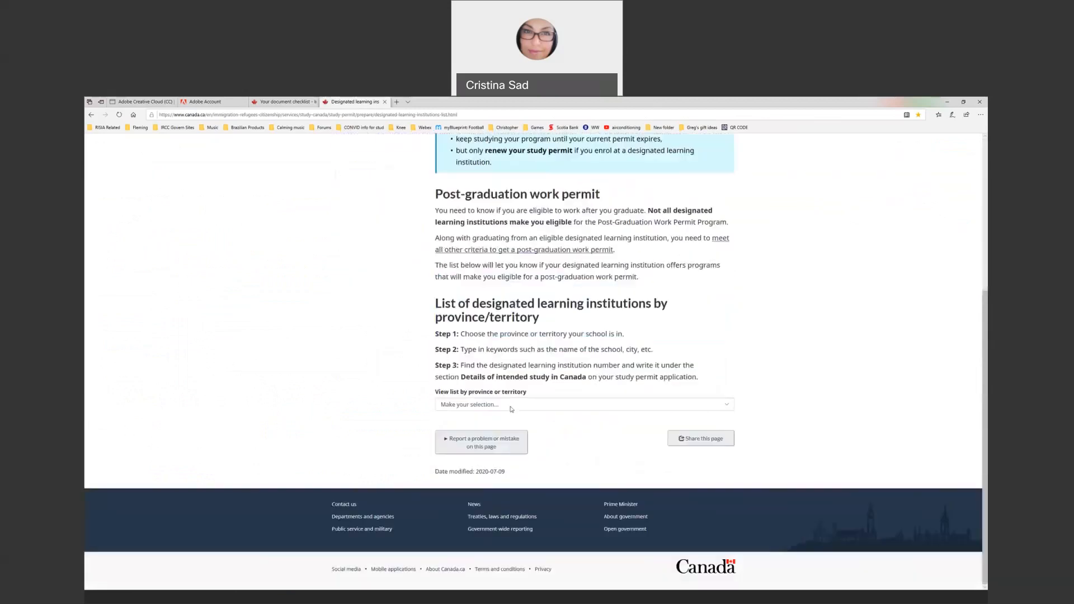
{"action": "left_click", "coordinate": [510, 409]}
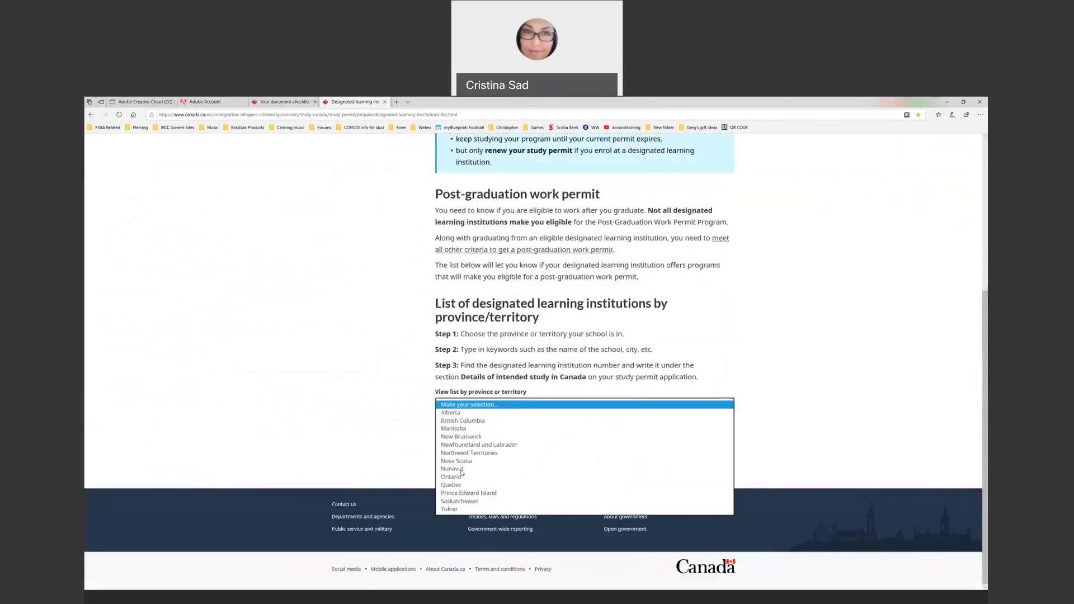
{"action": "left_click", "coordinate": [462, 476]}
{"action": "left_click", "coordinate": [513, 450]}
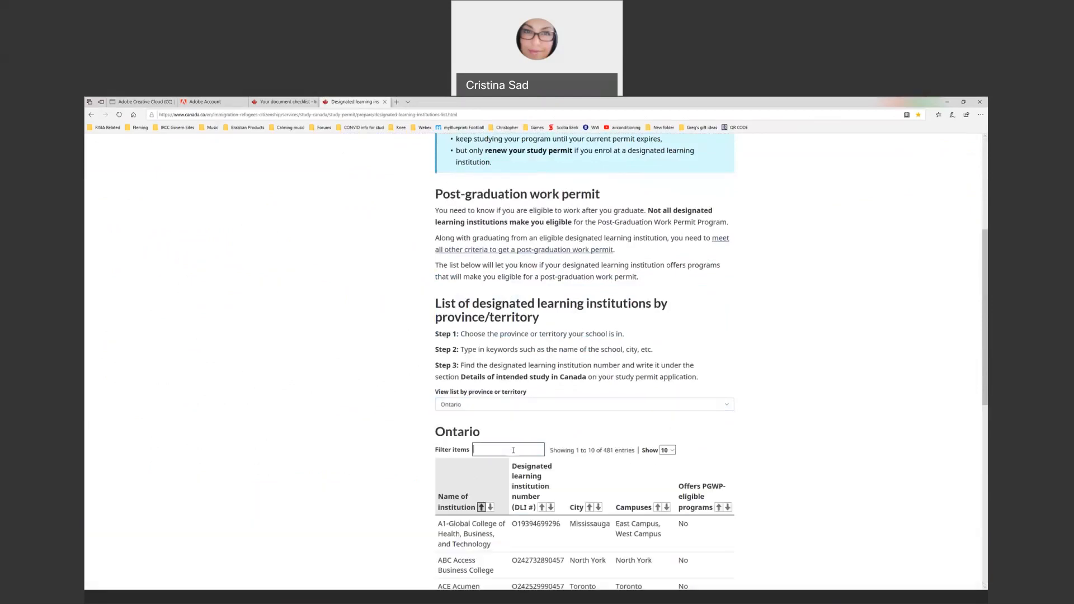
{"action": "type", "text": "FLEMING"}
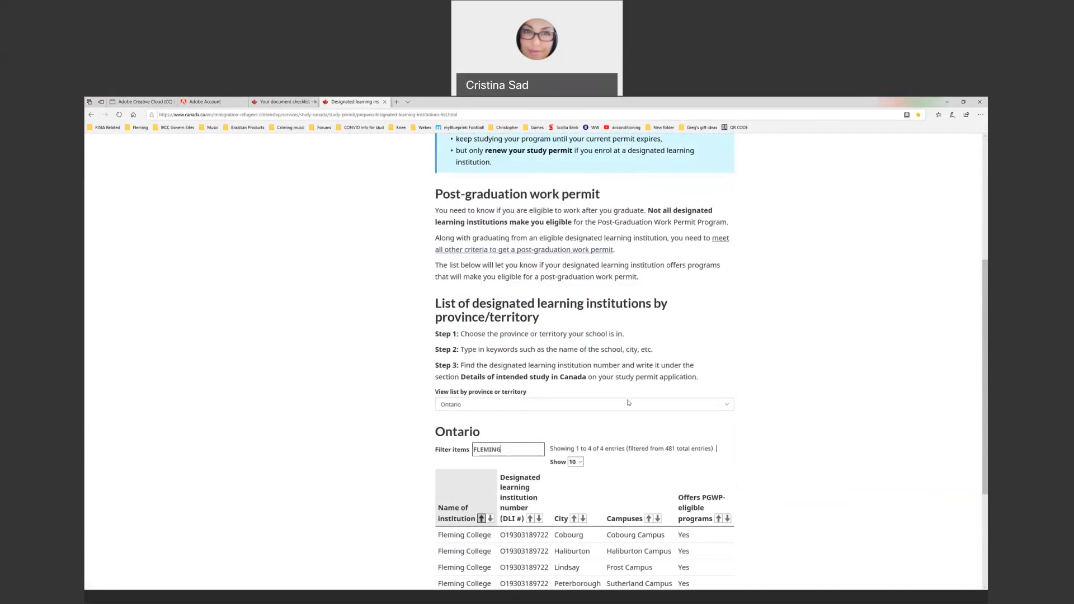
{"action": "scroll", "coordinate": [592, 446], "scroll_direction": "down", "scroll_amount": 1}
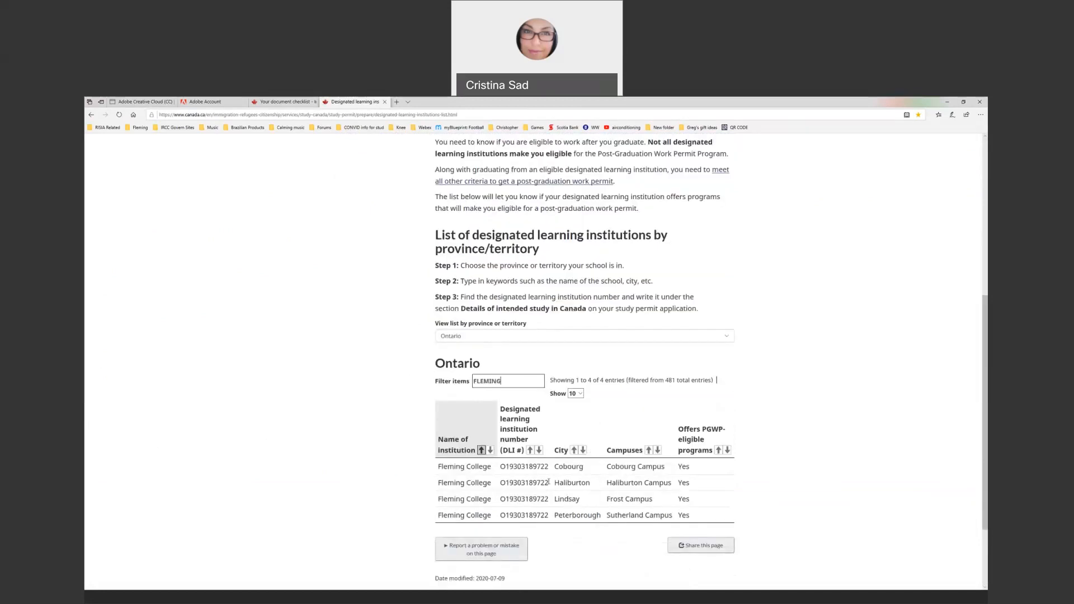
{"action": "left_click_drag", "start_coordinate": [502, 514], "coordinate": [550, 517]}
{"action": "key", "text": "ctrl+c"}
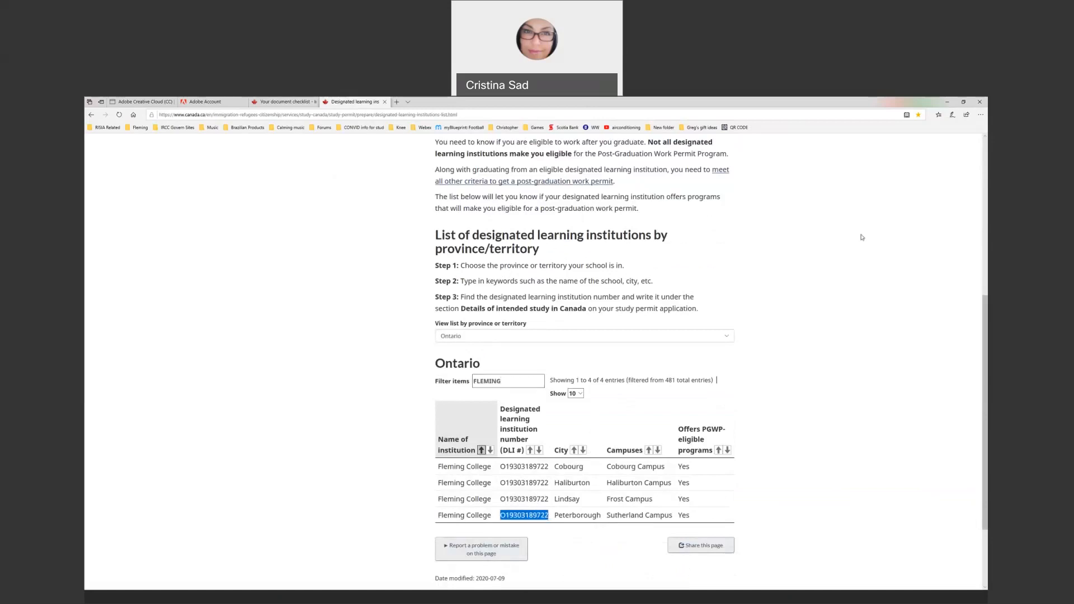
{"action": "left_click", "coordinate": [946, 104]}
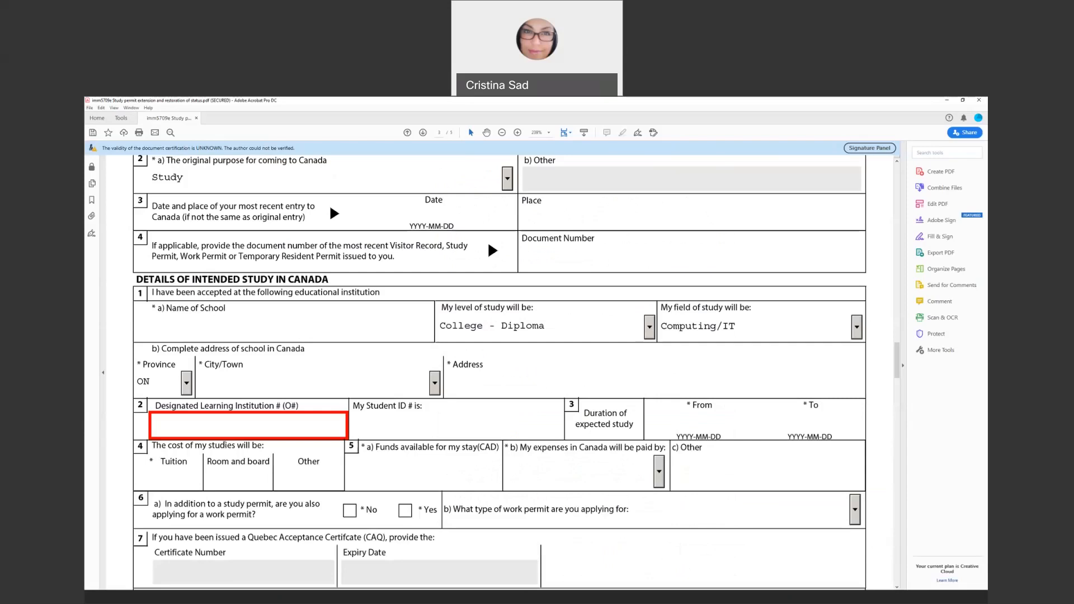
{"action": "key", "text": "ctrl+v"}
{"action": "left_click_drag", "start_coordinate": [154, 425], "coordinate": [160, 425]}
{"action": "left_click", "coordinate": [166, 441]}
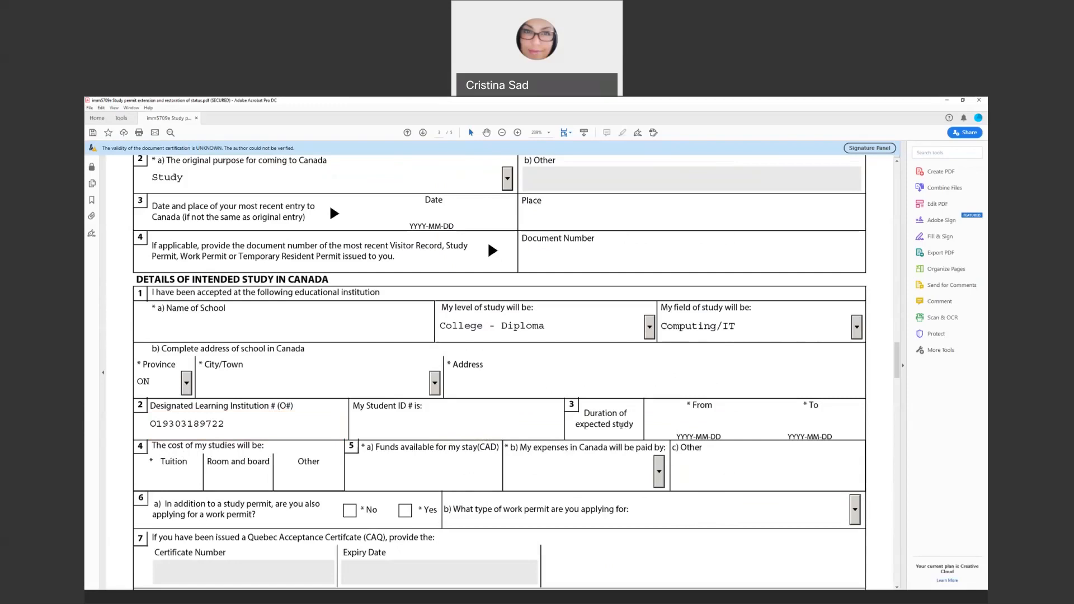
{"action": "left_click", "coordinate": [694, 419]}
{"action": "left_click", "coordinate": [161, 481]}
{"action": "left_click", "coordinate": [240, 478]}
{"action": "left_click", "coordinate": [419, 479]}
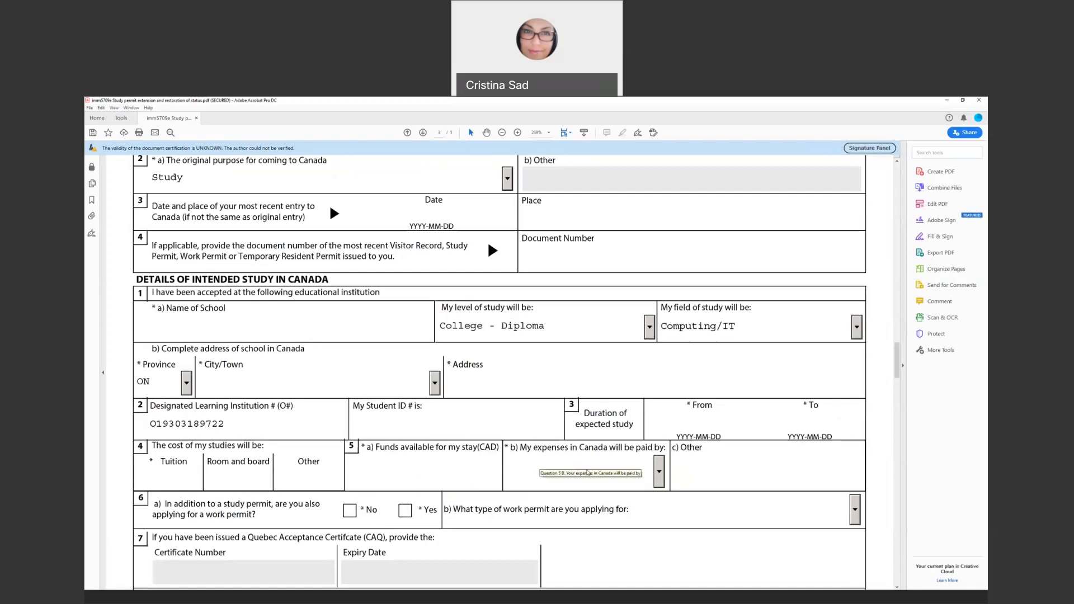
Set who pays the expenses in Canada to Parents
{"action": "left_click", "coordinate": [659, 479]}
{"action": "key", "text": "Down"}
{"action": "key", "text": "Return"}
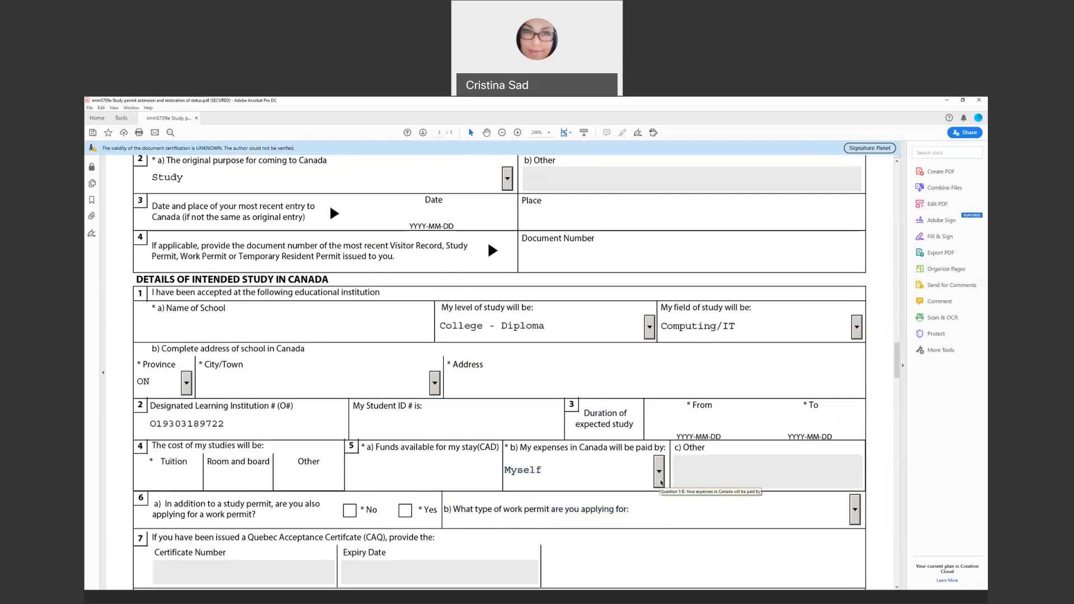
{"action": "left_click", "coordinate": [661, 484]}
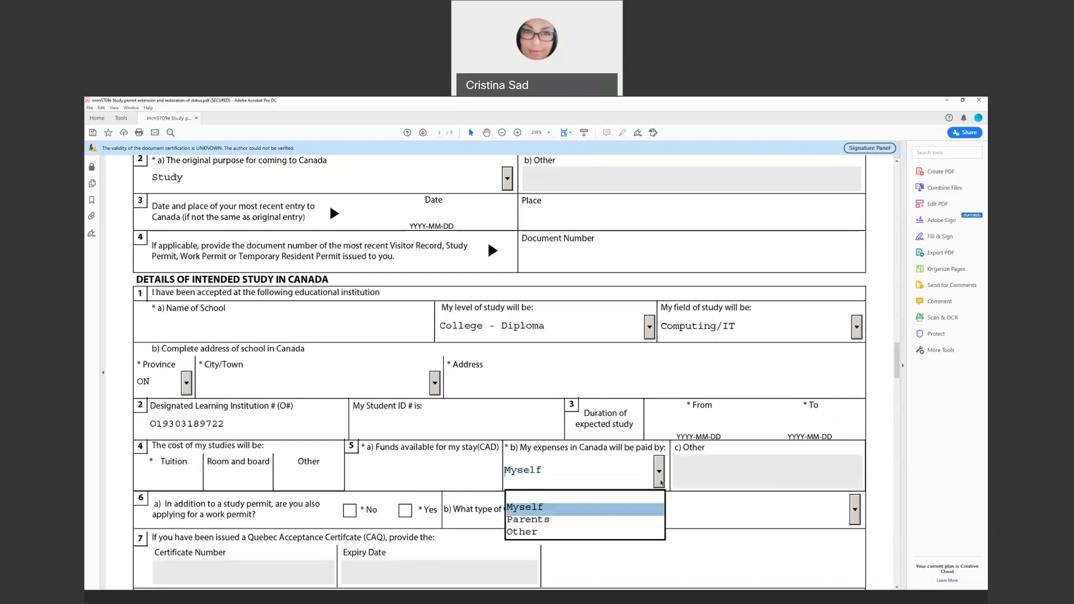
{"action": "left_click", "coordinate": [607, 519]}
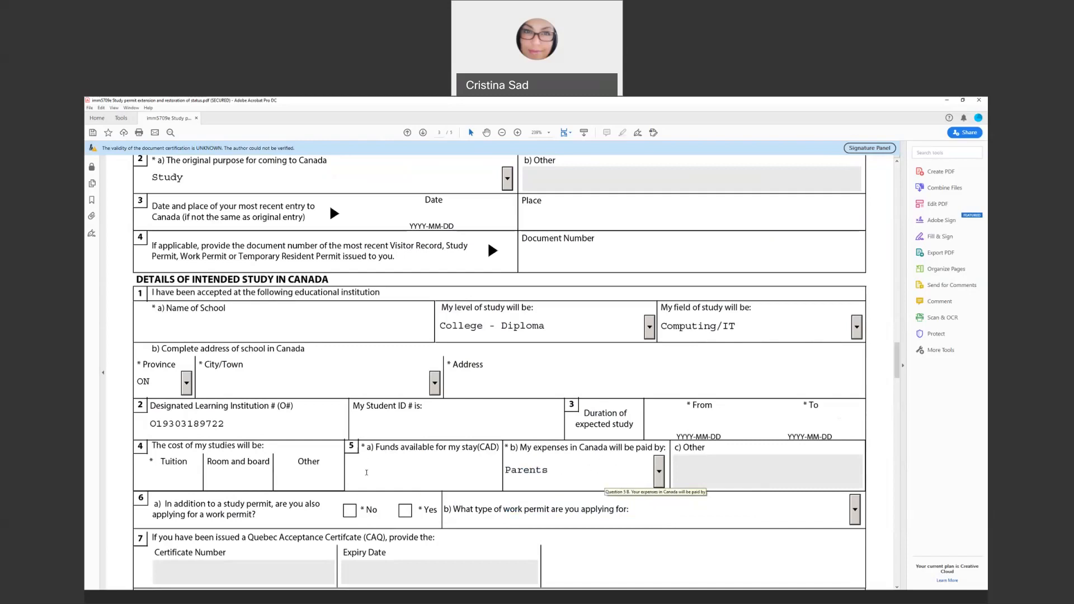
Answer Yes to also applying for a work permit, with Co-op Work Permit as the type
{"action": "scroll", "coordinate": [367, 473], "scroll_direction": "down", "scroll_amount": 3}
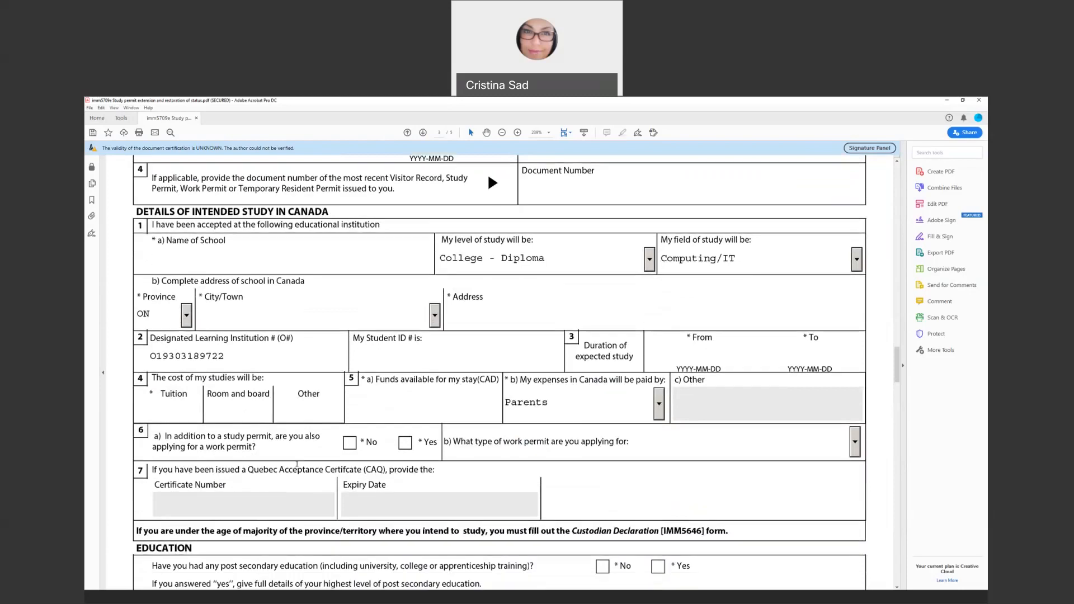
{"action": "scroll", "coordinate": [297, 463], "scroll_direction": "down", "scroll_amount": 1}
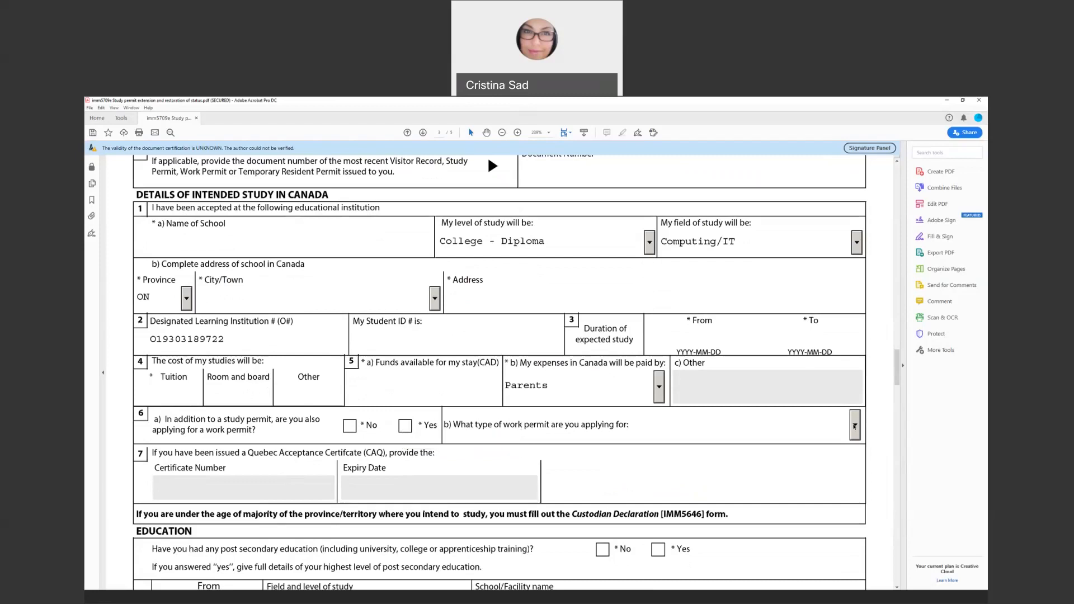
{"action": "left_click", "coordinate": [855, 427]}
{"action": "left_click", "coordinate": [686, 459]}
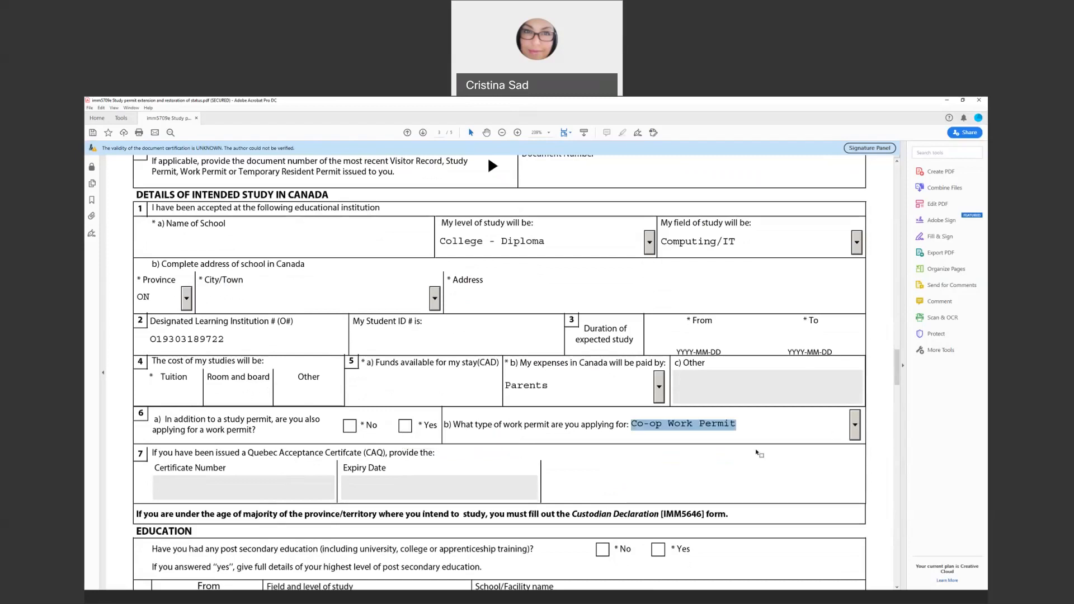
{"action": "left_click", "coordinate": [405, 425]}
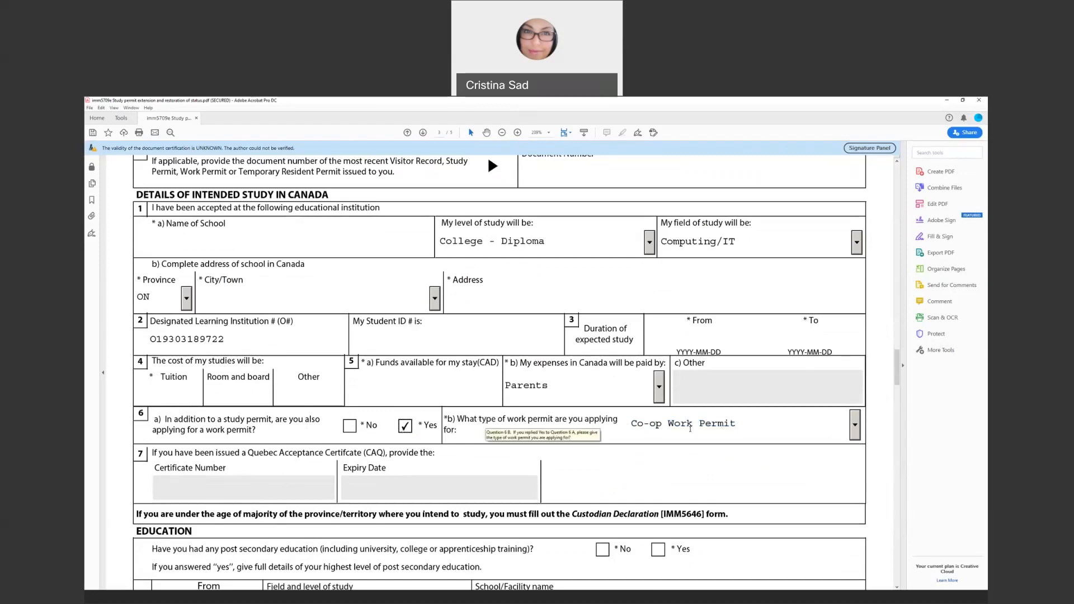
{"action": "left_click", "coordinate": [855, 429]}
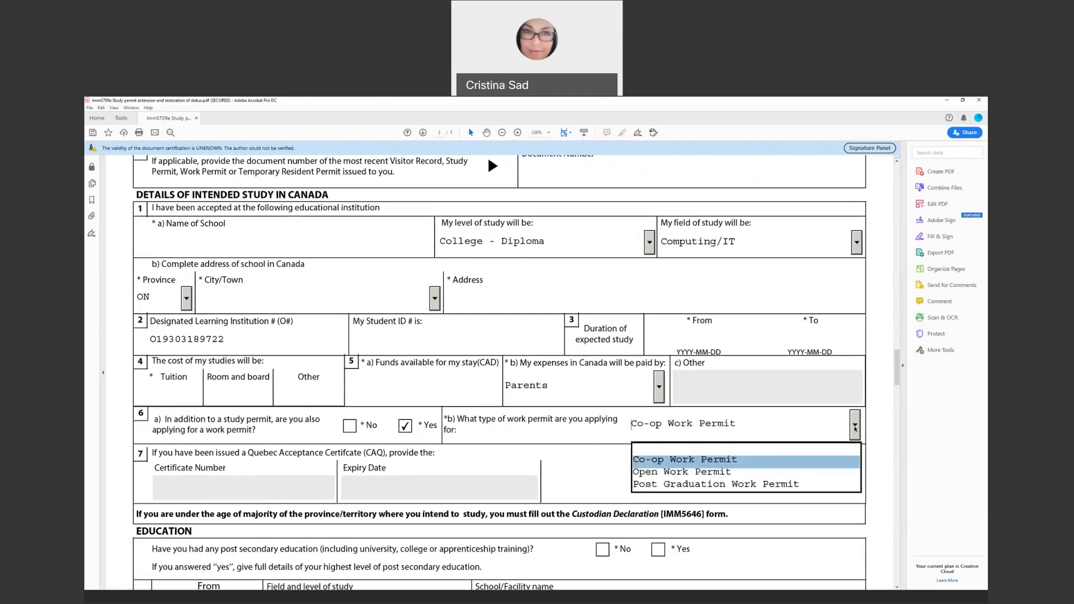
{"action": "left_click", "coordinate": [855, 429]}
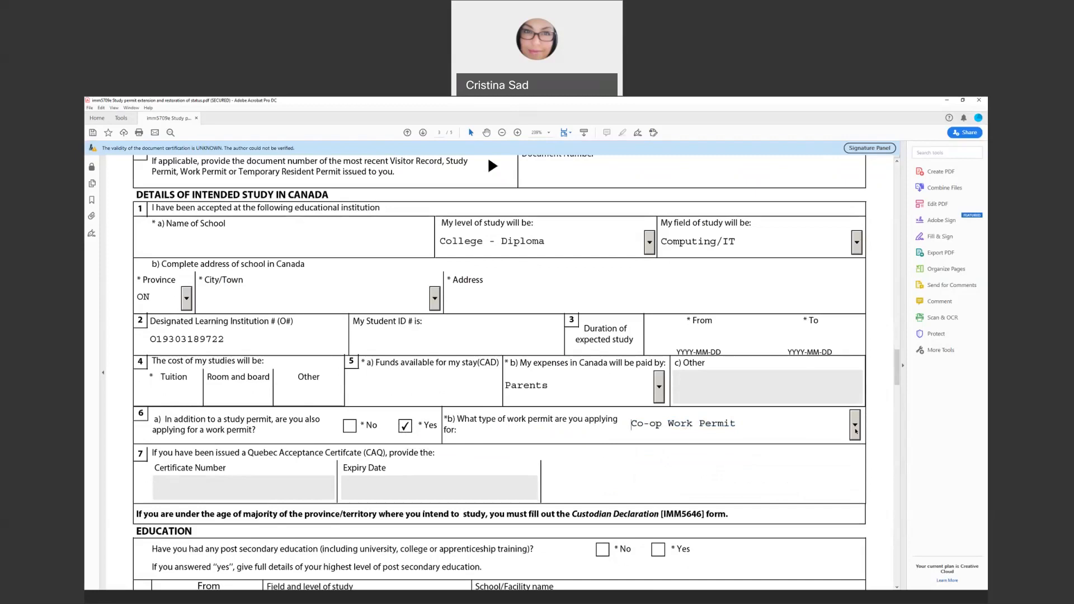
Try Open Work Permit as the type, then switch back to Co-op Work Permit
{"action": "left_click", "coordinate": [855, 429]}
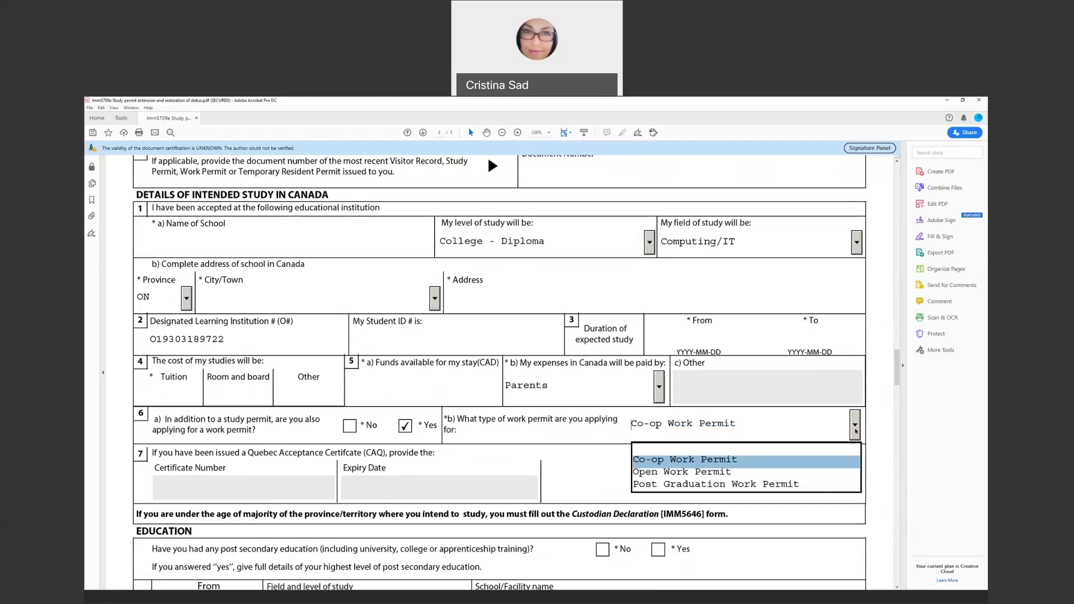
{"action": "key", "text": "Down"}
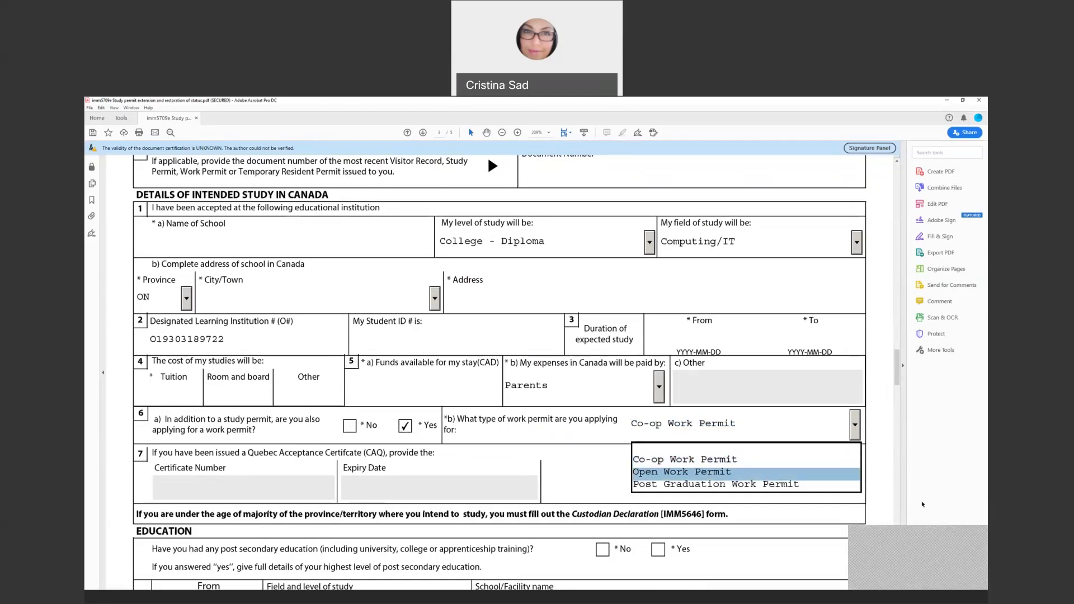
{"action": "key", "text": "Down"}
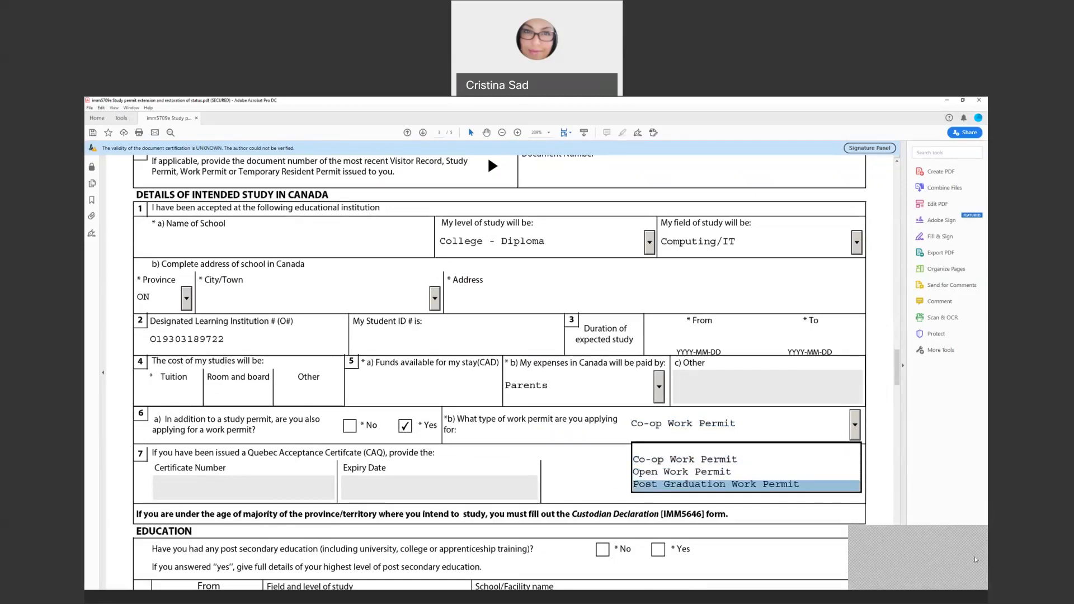
{"action": "left_click", "coordinate": [722, 475]}
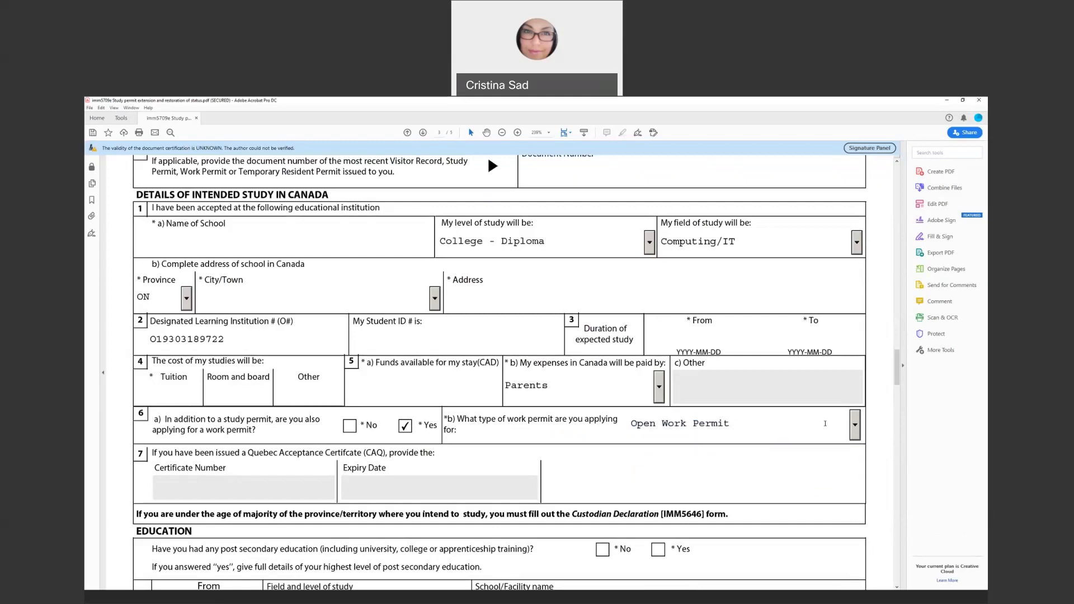
{"action": "left_click", "coordinate": [855, 424]}
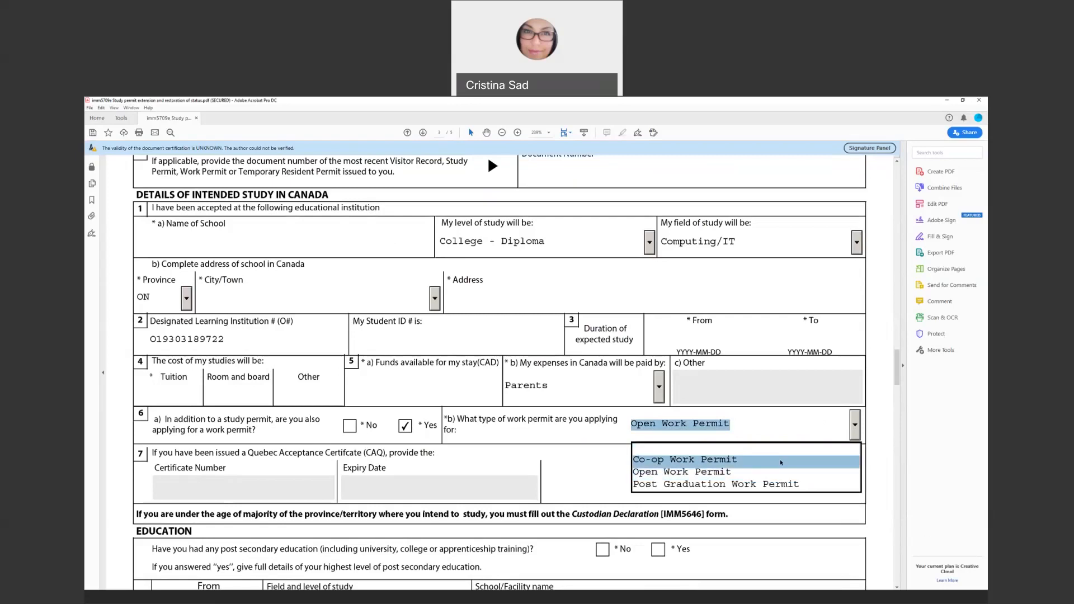
{"action": "left_click", "coordinate": [660, 450]}
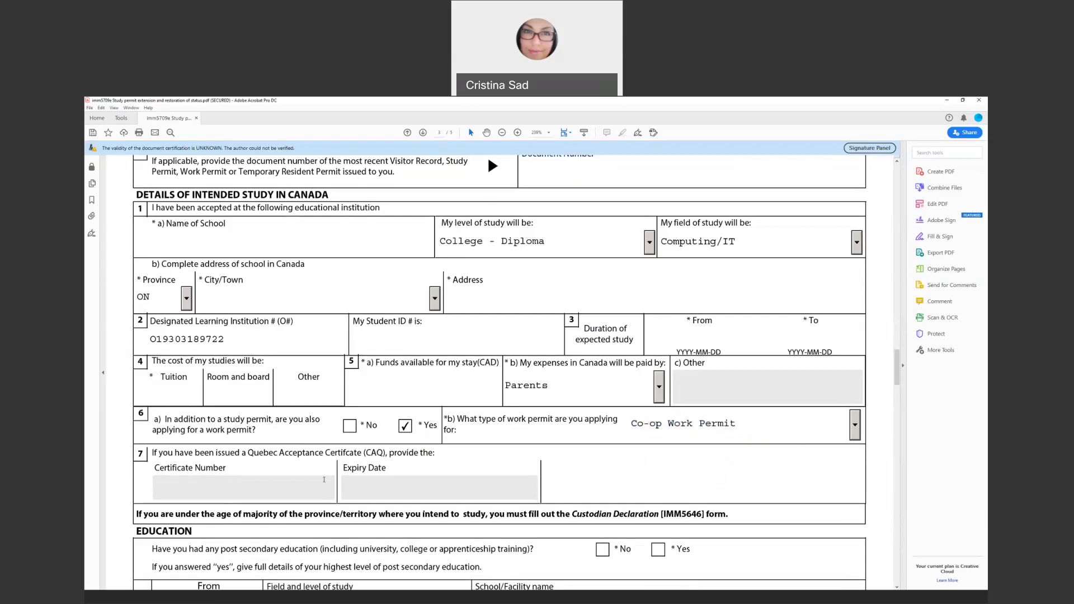
{"action": "scroll", "coordinate": [336, 445], "scroll_direction": "down", "scroll_amount": 1}
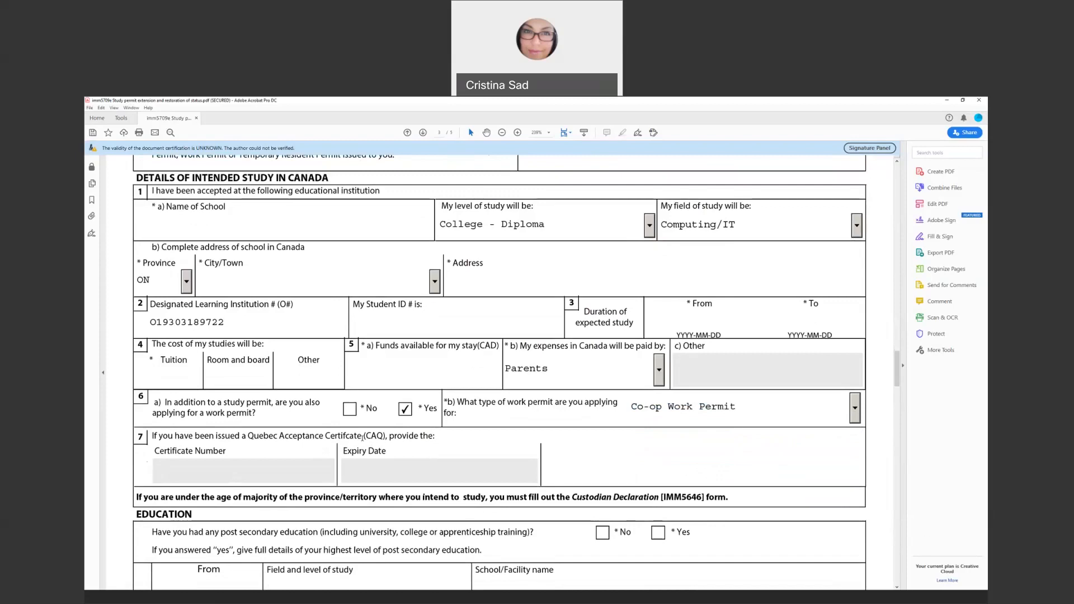
Highlight the CAQ and age-of-majority instructions, then clear the highlight
{"action": "left_click_drag", "start_coordinate": [384, 436], "coordinate": [376, 498]}
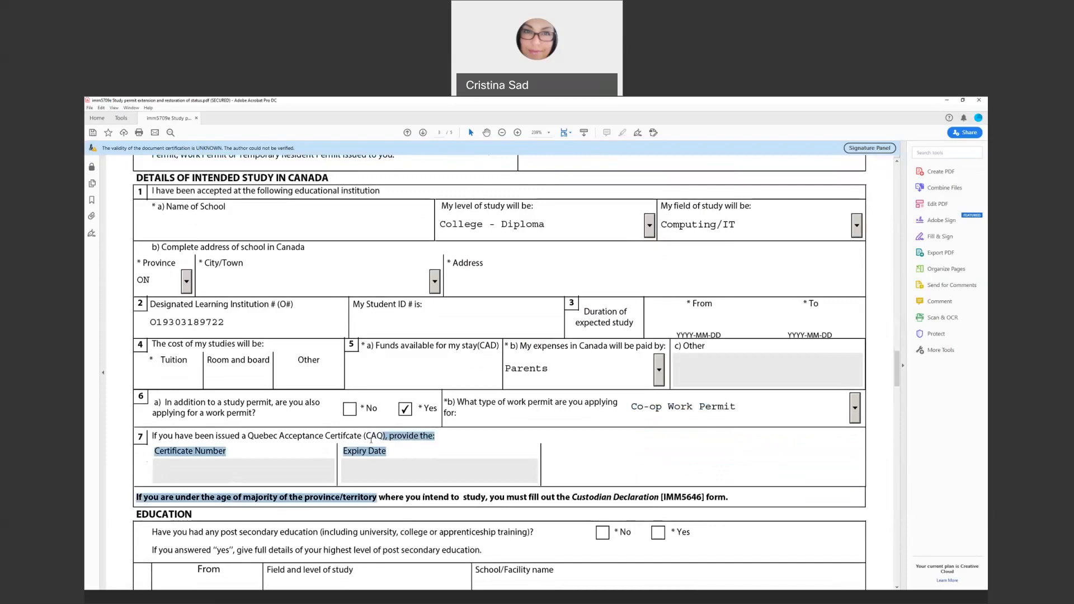
{"action": "left_click", "coordinate": [424, 439]}
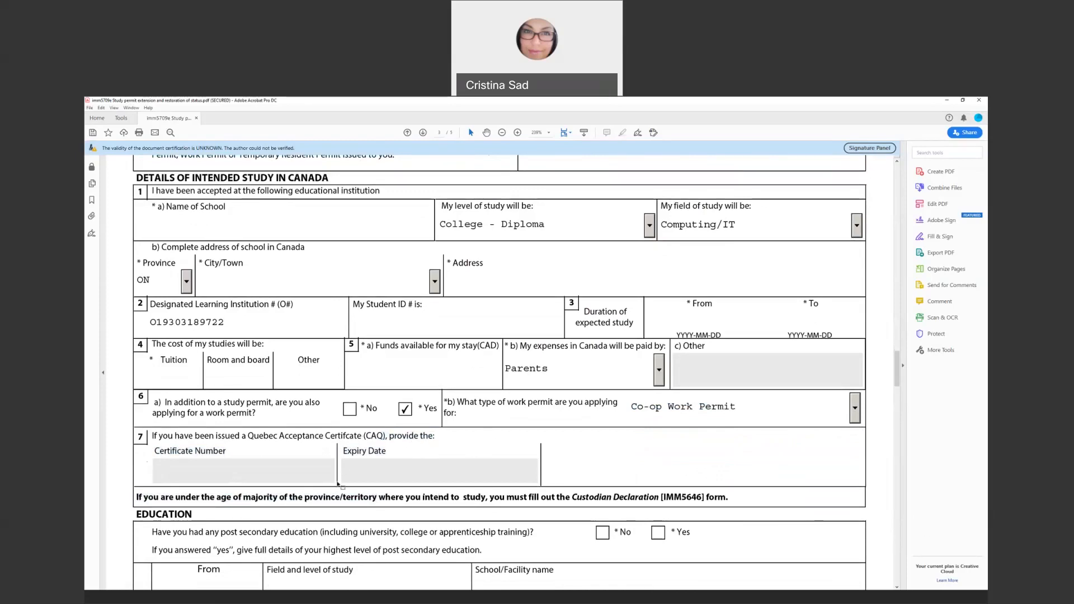
{"action": "scroll", "coordinate": [288, 440], "scroll_direction": "down", "scroll_amount": 2}
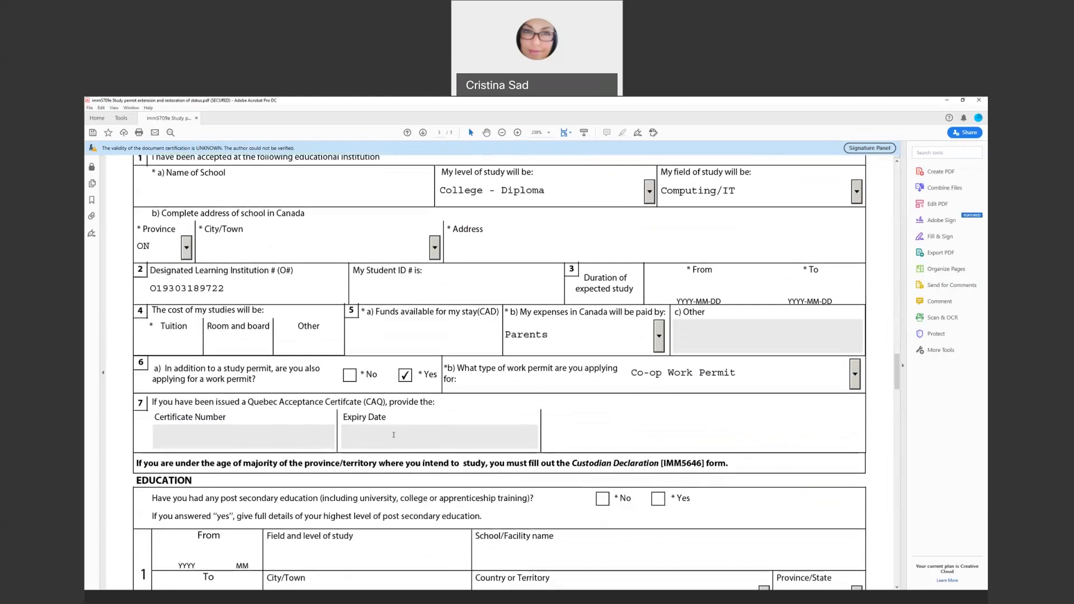
{"action": "scroll", "coordinate": [395, 438], "scroll_direction": "down", "scroll_amount": 3}
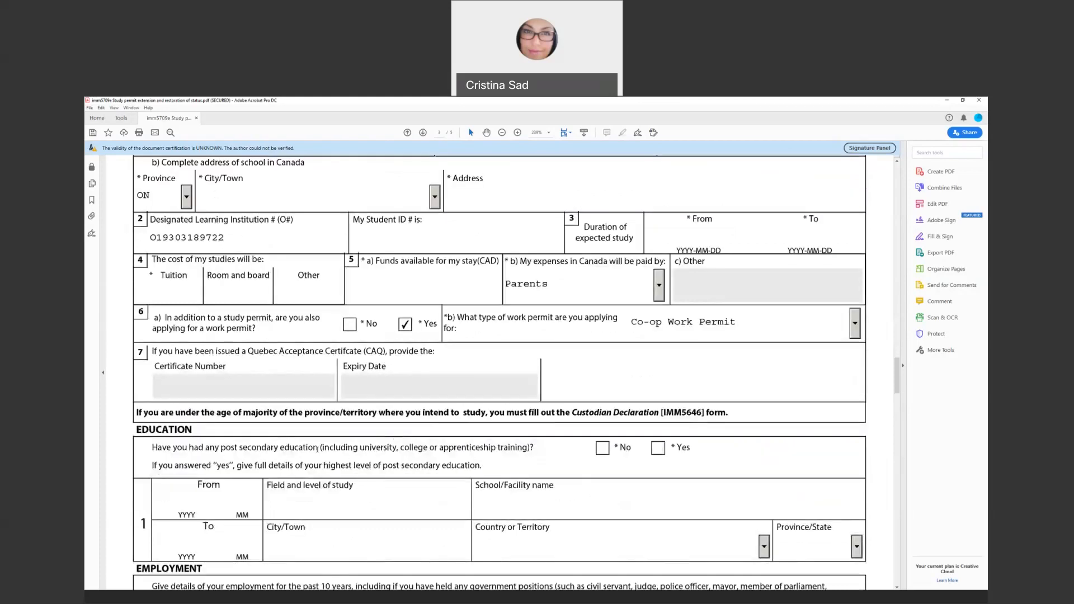
{"action": "scroll", "coordinate": [318, 449], "scroll_direction": "down", "scroll_amount": 2}
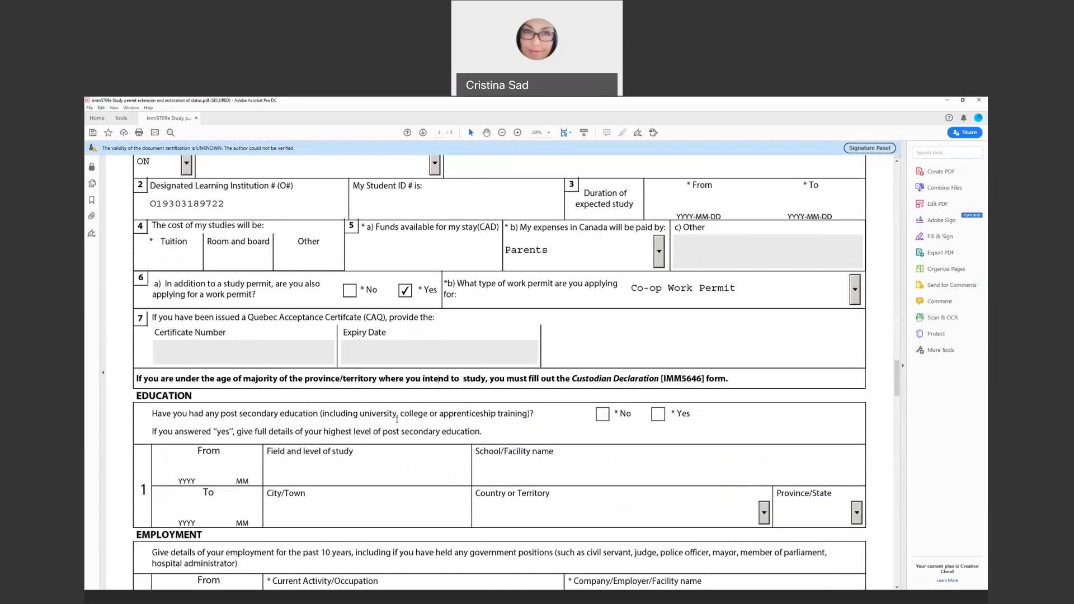
Leave post-secondary education answered No and highlight '10 years' in the Employment instructions
{"action": "left_click", "coordinate": [661, 420]}
{"action": "left_click", "coordinate": [610, 417]}
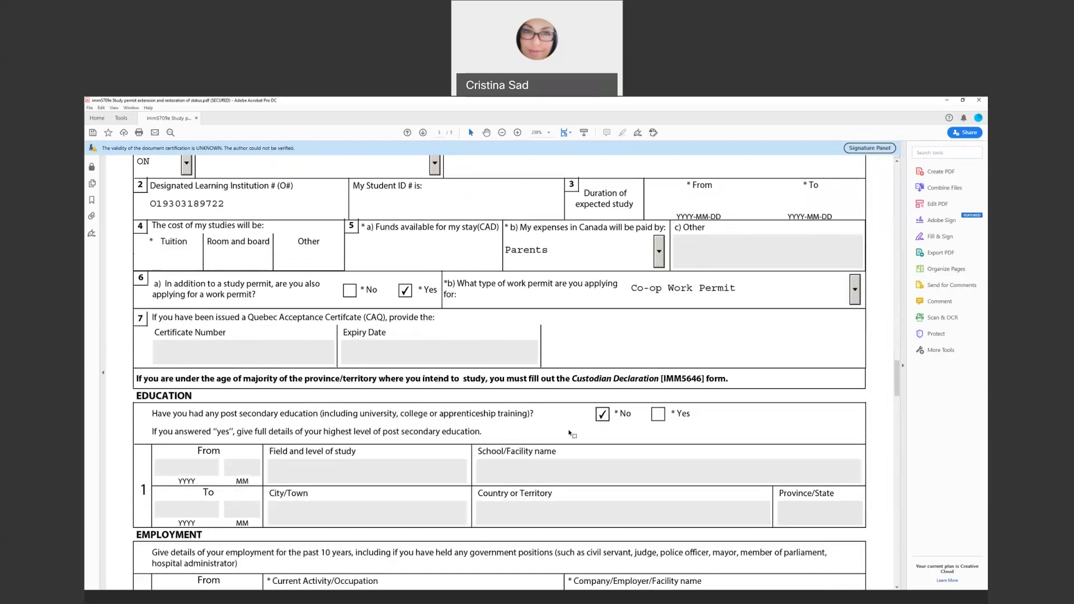
{"action": "left_click", "coordinate": [658, 415]}
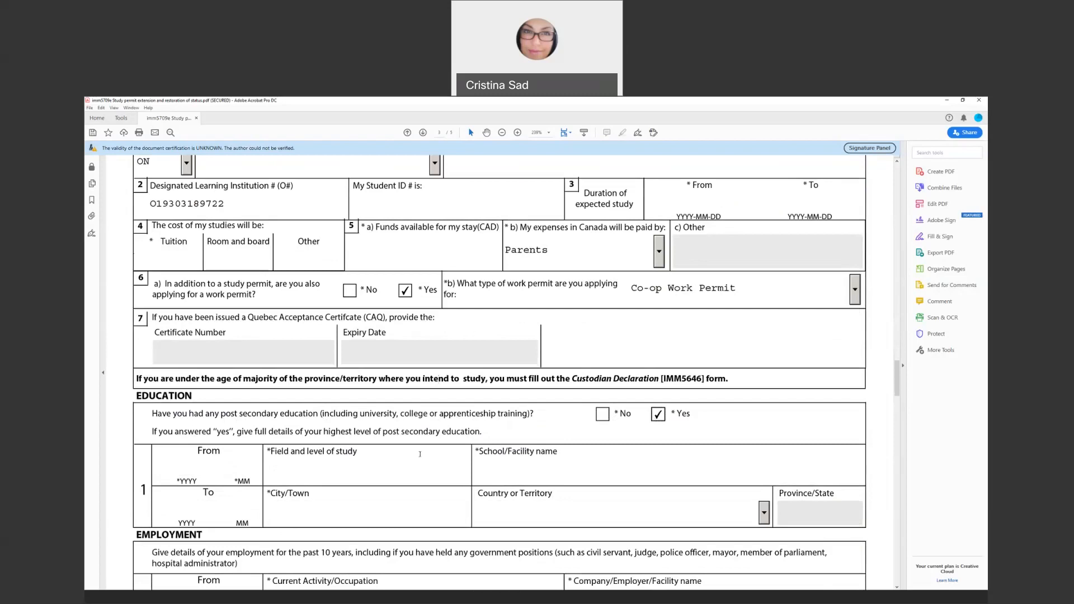
{"action": "left_click", "coordinate": [603, 415]}
{"action": "scroll", "coordinate": [467, 478], "scroll_direction": "down", "scroll_amount": 3}
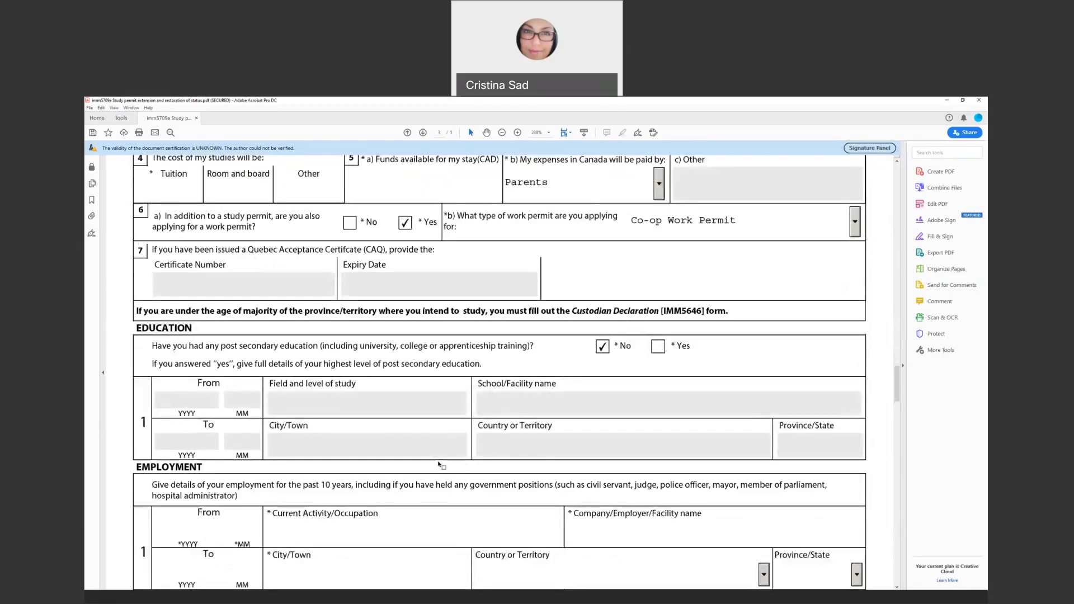
{"action": "scroll", "coordinate": [431, 462], "scroll_direction": "down", "scroll_amount": 4}
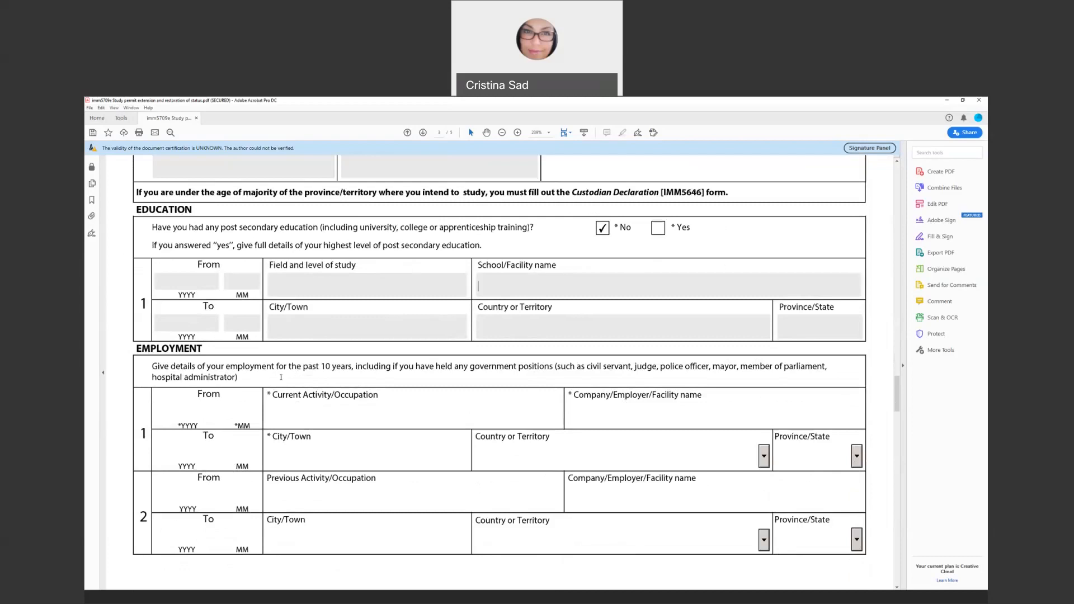
{"action": "left_click_drag", "start_coordinate": [321, 368], "coordinate": [353, 368]}
Enter 'Student at Fleming College', company 'Fleming College' and city 'Peterborough' in employment row 1
{"action": "left_click", "coordinate": [223, 418]}
{"action": "left_click", "coordinate": [322, 411]}
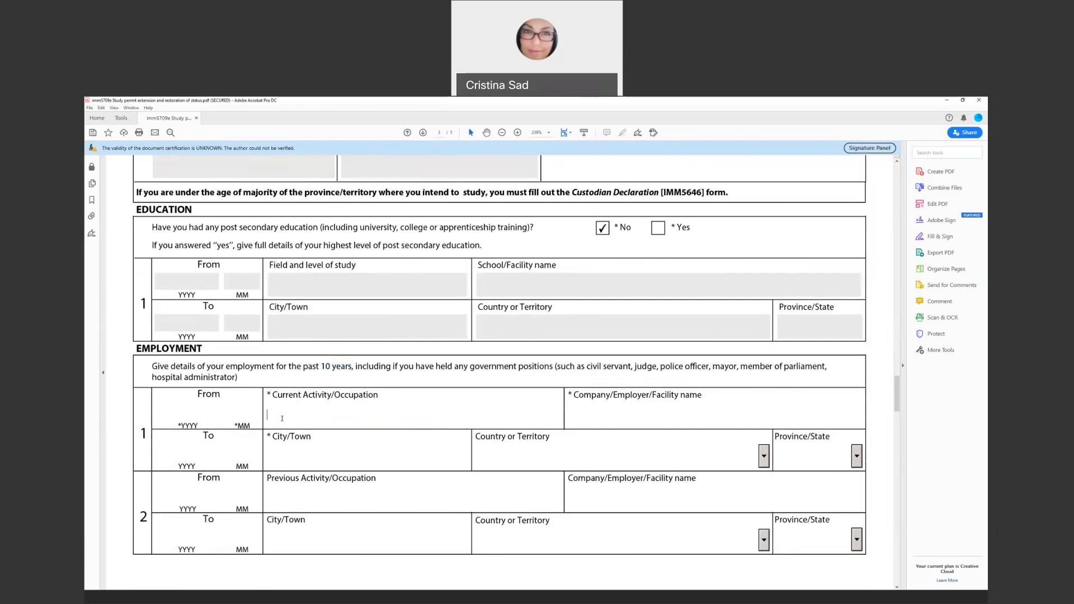
{"action": "type", "text": "sTUDENT"}
{"action": "key", "text": "BackSpace"}
{"action": "key", "text": "BackSpace"}
{"action": "key", "text": "BackSpace"}
{"action": "key", "text": "BackSpace"}
{"action": "key", "text": "BackSpace"}
{"action": "key", "text": "BackSpace"}
{"action": "key", "text": "BackSpace"}
{"action": "type", "text": "S"}
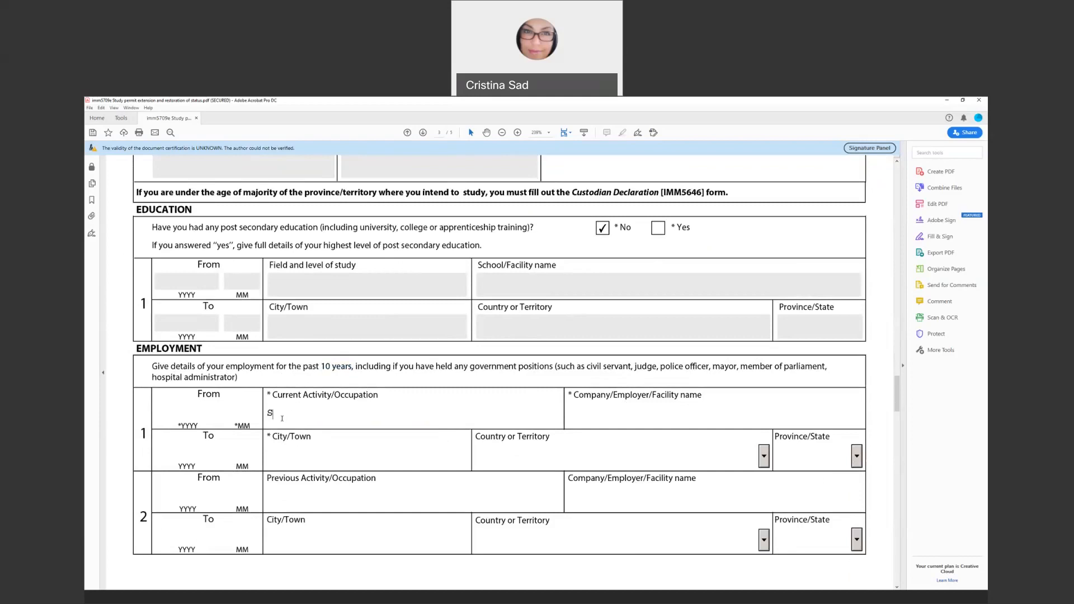
{"action": "type", "text": "tudent at Fleming College"}
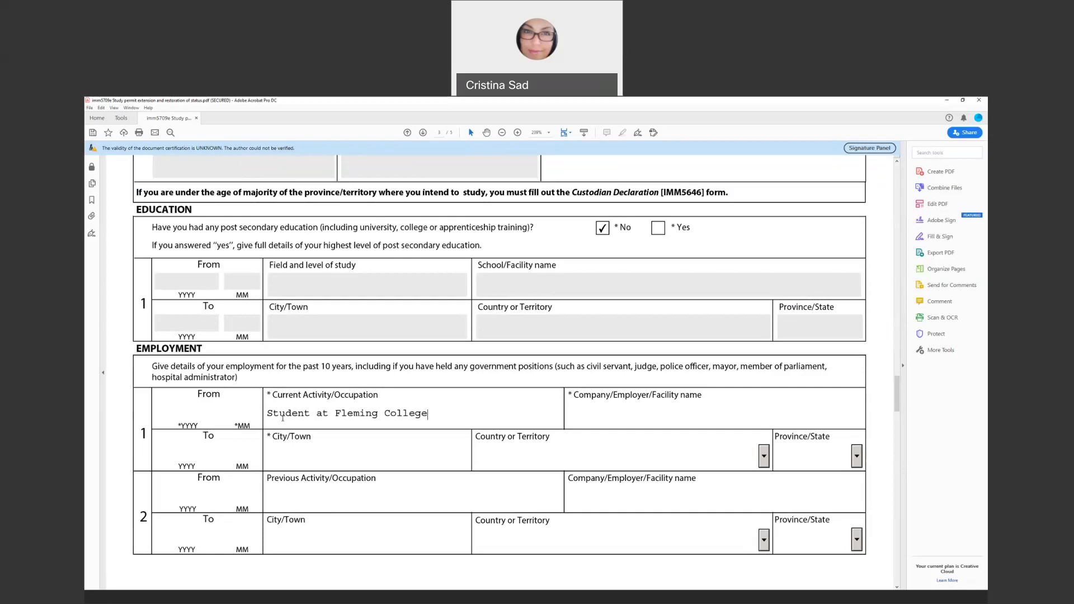
{"action": "type", "text": "Fleming College"}
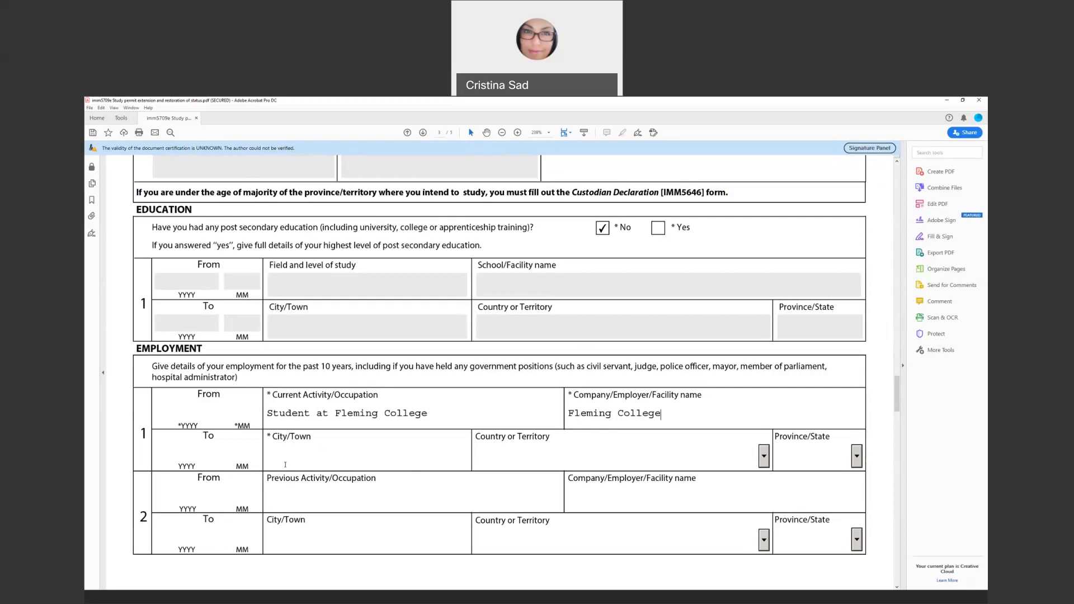
{"action": "type", "text": "Peterborough"}
Set employment row 1's country to Canada and province to ON
{"action": "left_click", "coordinate": [760, 454]}
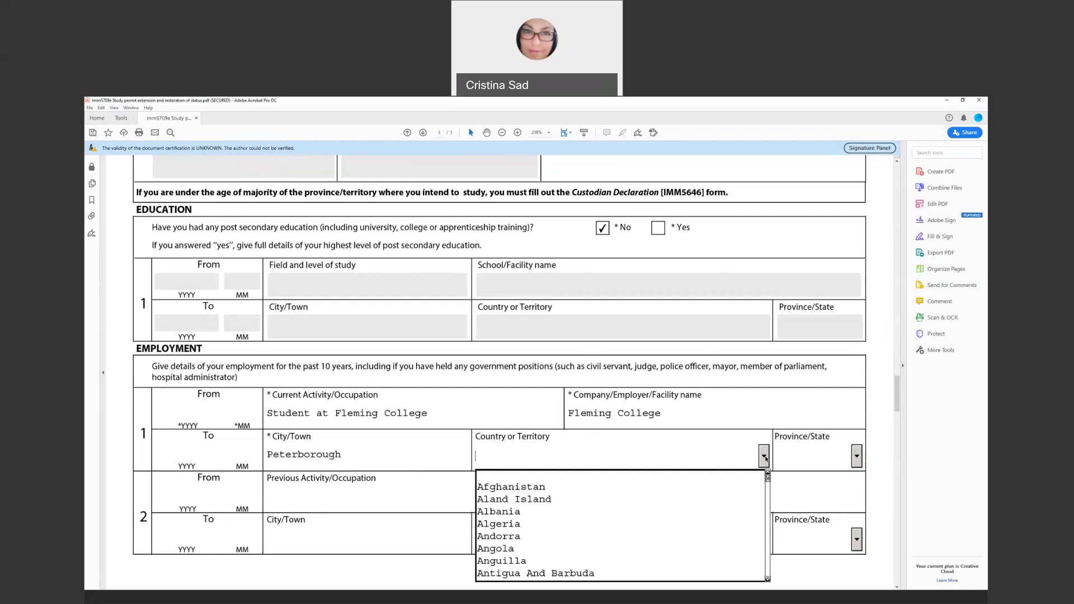
{"action": "type", "text": "o"}
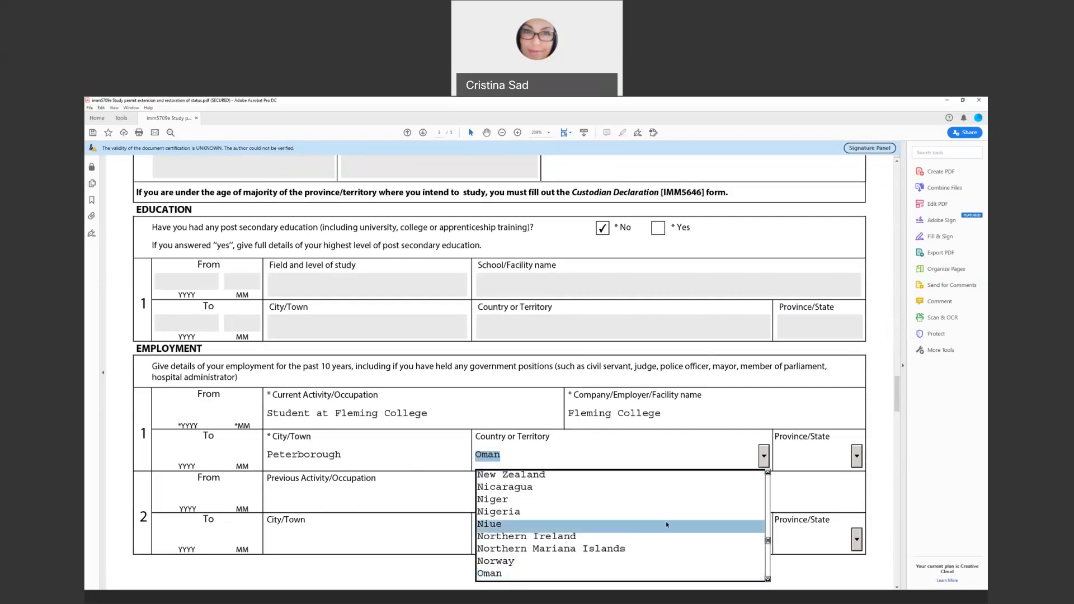
{"action": "type", "text": "c"}
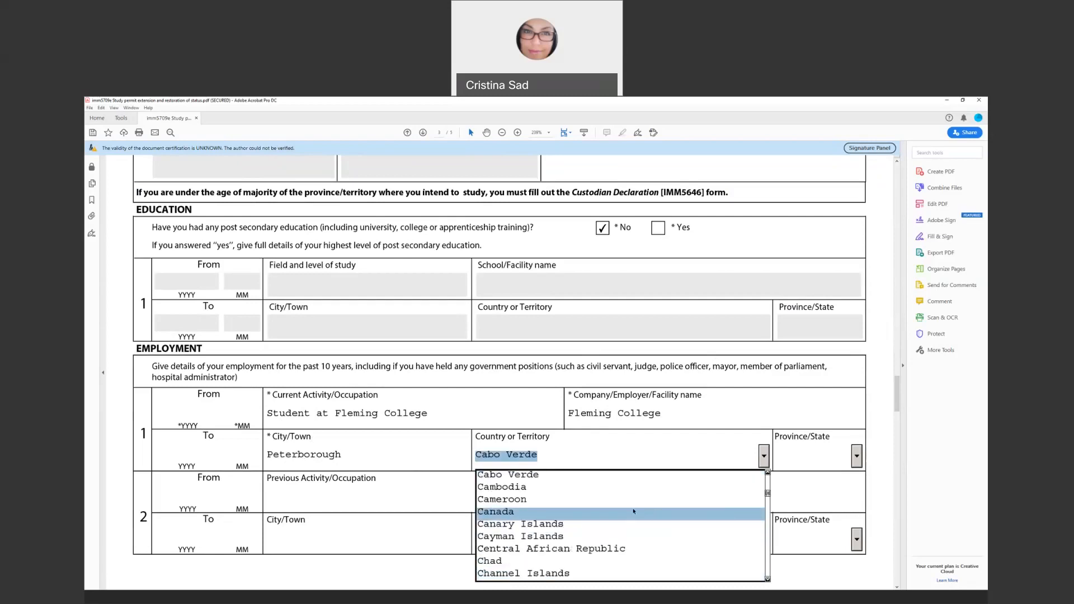
{"action": "left_click", "coordinate": [633, 511]}
{"action": "left_click", "coordinate": [858, 456]}
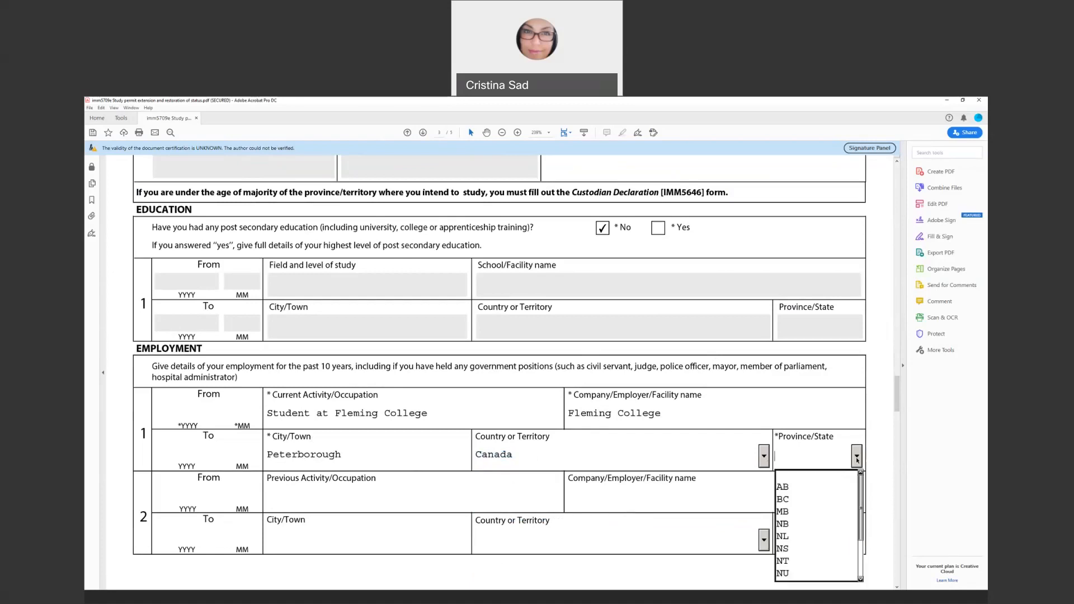
{"action": "scroll", "coordinate": [857, 492], "scroll_direction": "down", "scroll_amount": 3}
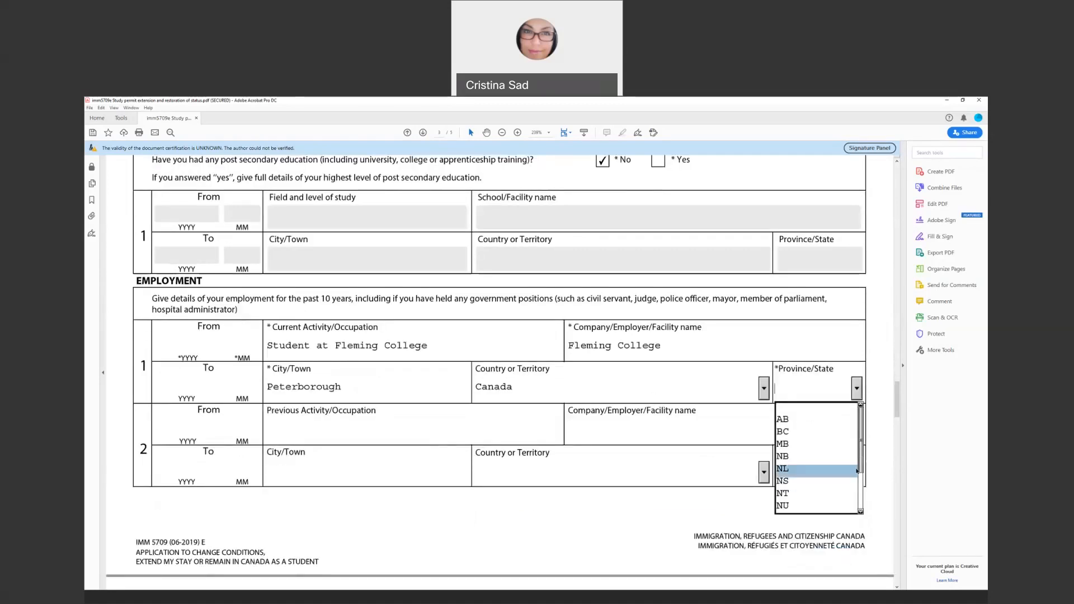
{"action": "scroll", "coordinate": [857, 471], "scroll_direction": "down", "scroll_amount": 2}
{"action": "left_click", "coordinate": [836, 470]}
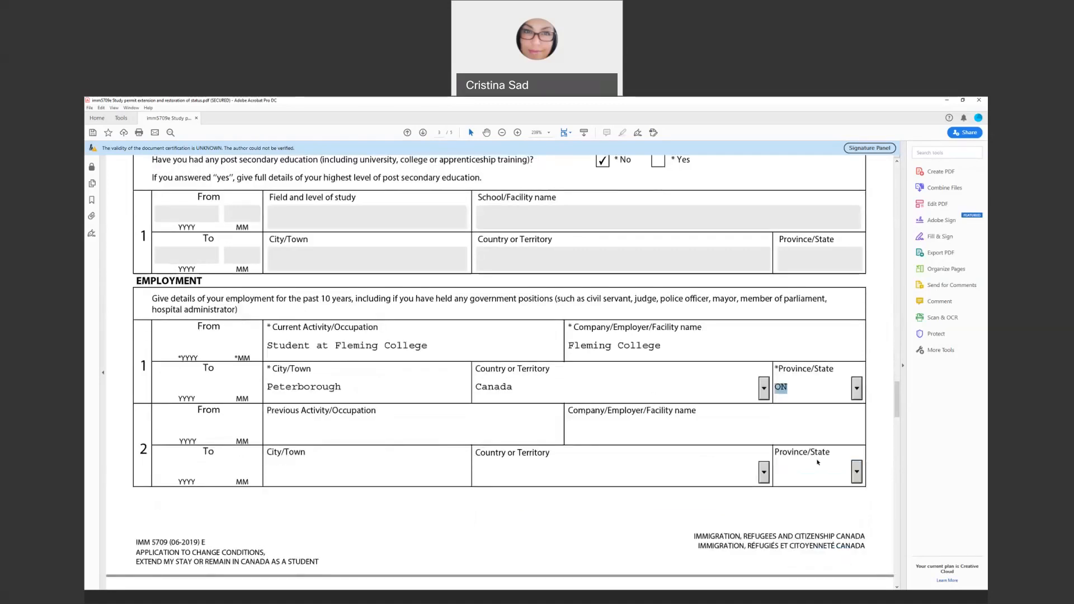
{"action": "left_click", "coordinate": [297, 431]}
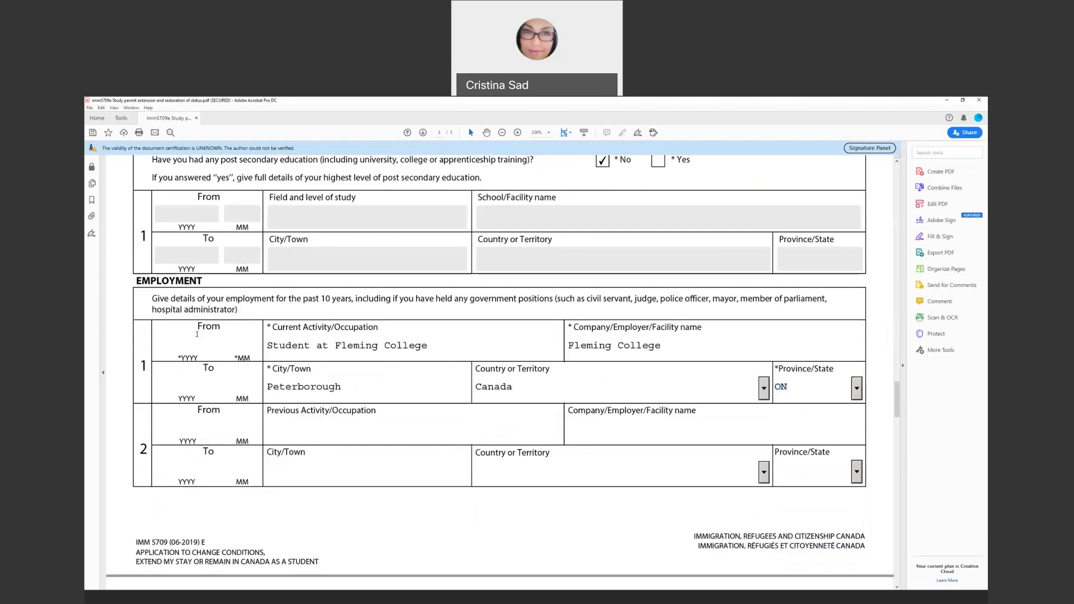
Scroll past Employment row 3 to page 4's Background Information questions
{"action": "scroll", "coordinate": [350, 470], "scroll_direction": "down", "scroll_amount": 2}
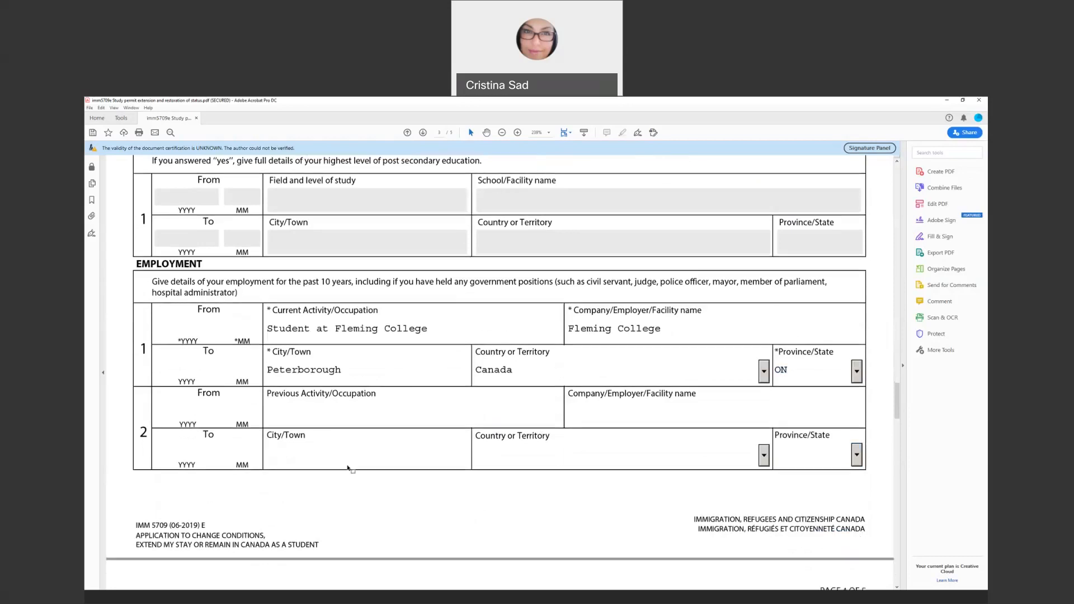
{"action": "scroll", "coordinate": [347, 469], "scroll_direction": "down", "scroll_amount": 7}
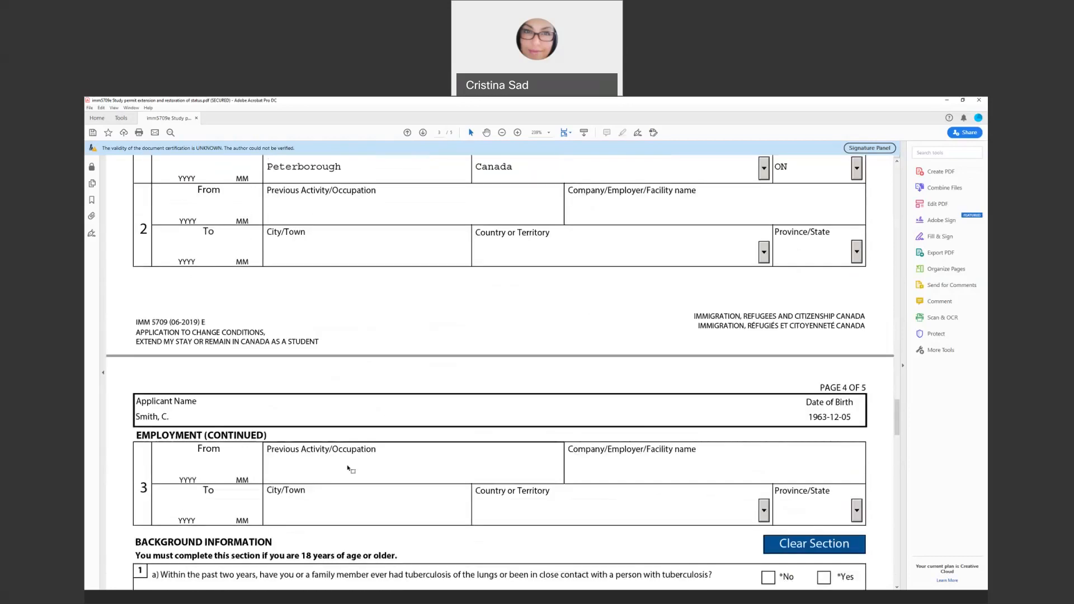
{"action": "scroll", "coordinate": [348, 465], "scroll_direction": "down", "scroll_amount": 6}
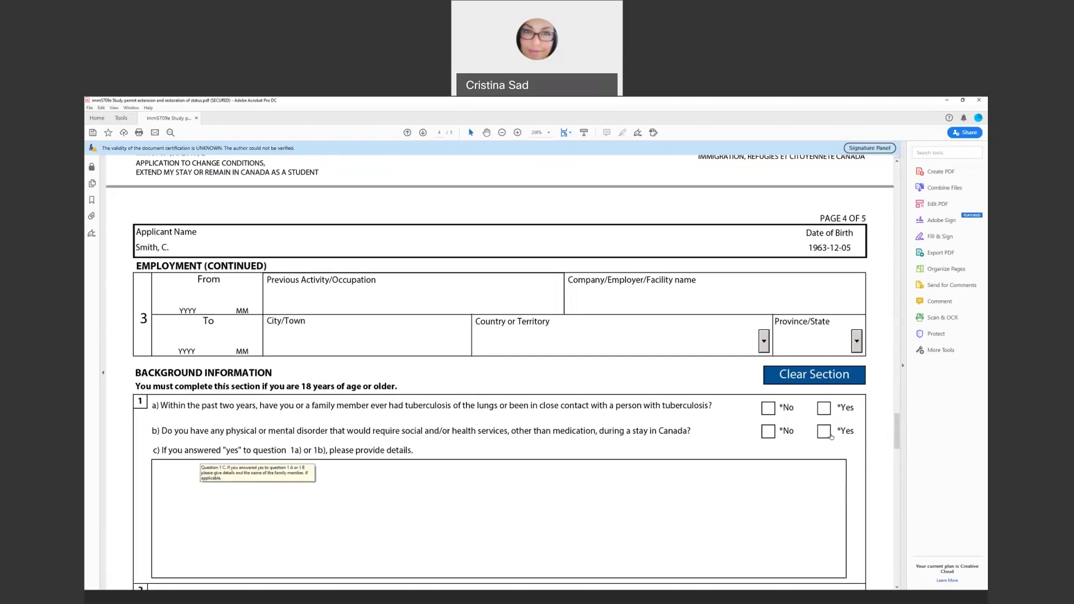
Tick Yes for question 1a and explain in 1c: mother had tuberculosis in 1970, now cured
{"action": "left_click", "coordinate": [170, 473]}
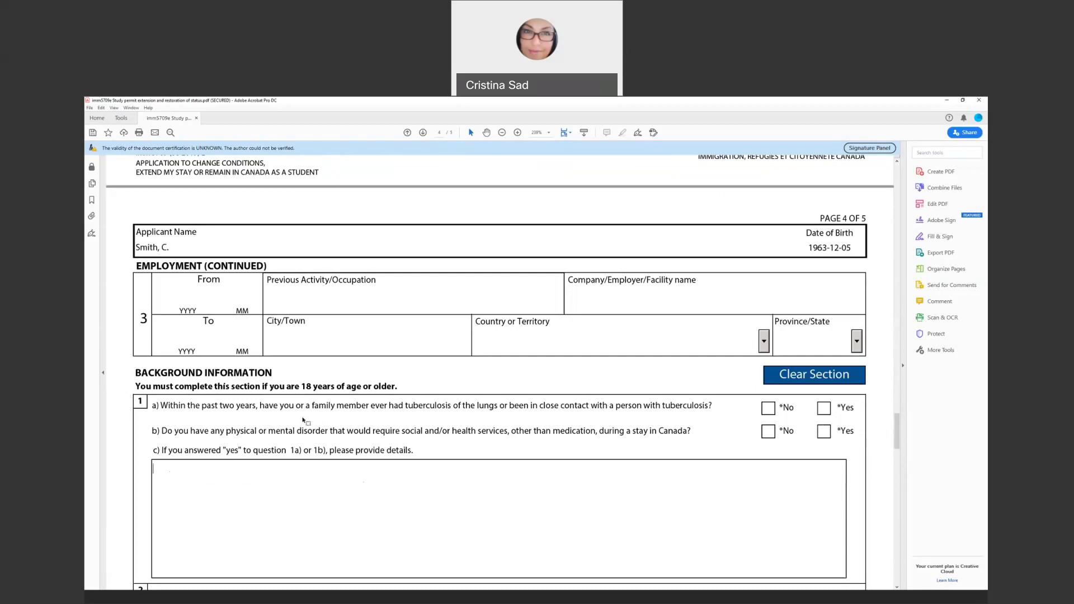
{"action": "left_click", "coordinate": [825, 410]}
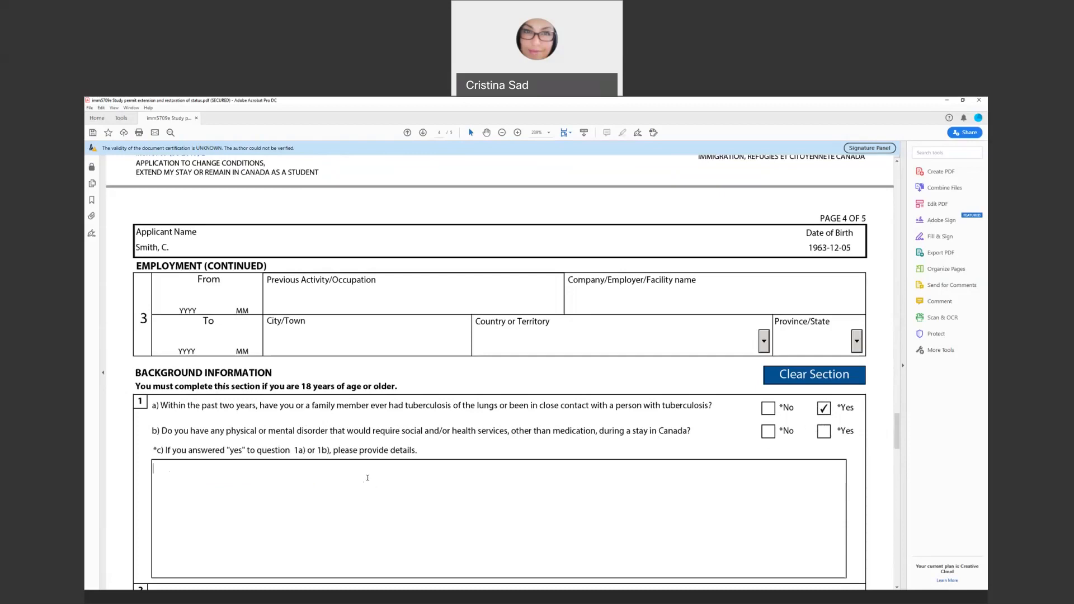
{"action": "type", "text": "Yes, my cou"}
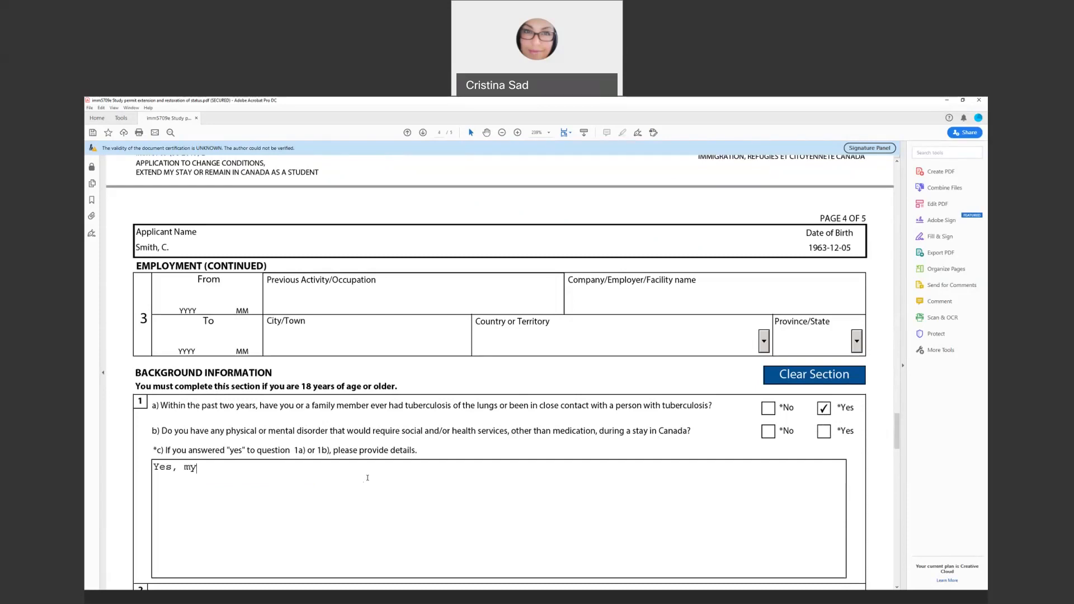
{"action": "key", "text": "BackSpace"}
{"action": "key", "text": "BackSpace"}
{"action": "key", "text": "BackSpace"}
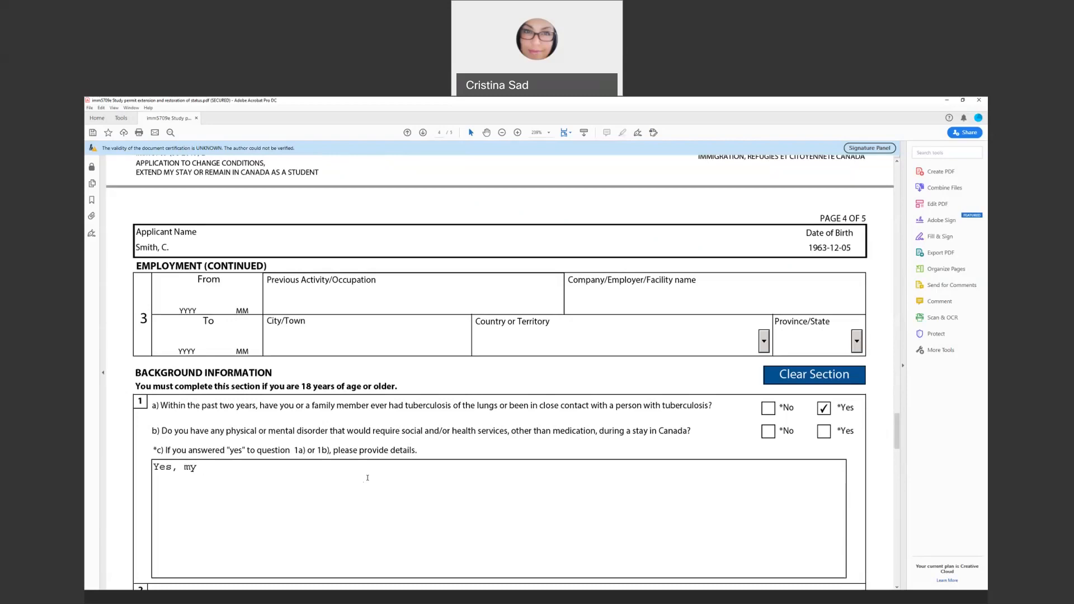
{"action": "type", "text": "mohter"}
{"action": "key", "text": "ctrl+BackSpace"}
{"action": "type", "text": "mother had turbeculosis"}
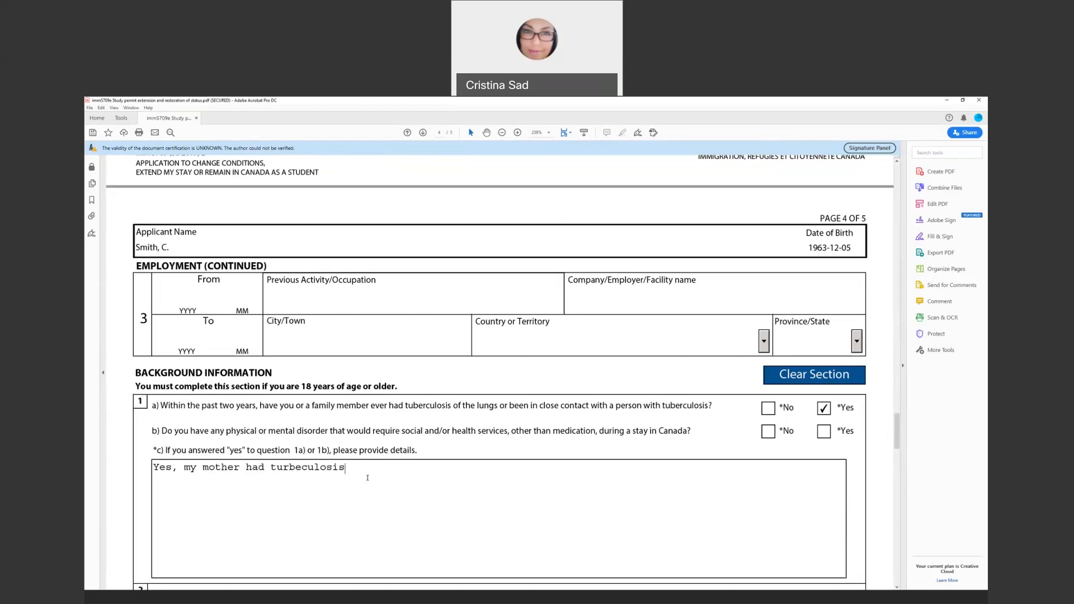
{"action": "type", "text": " in 1970 but she's cured now."}
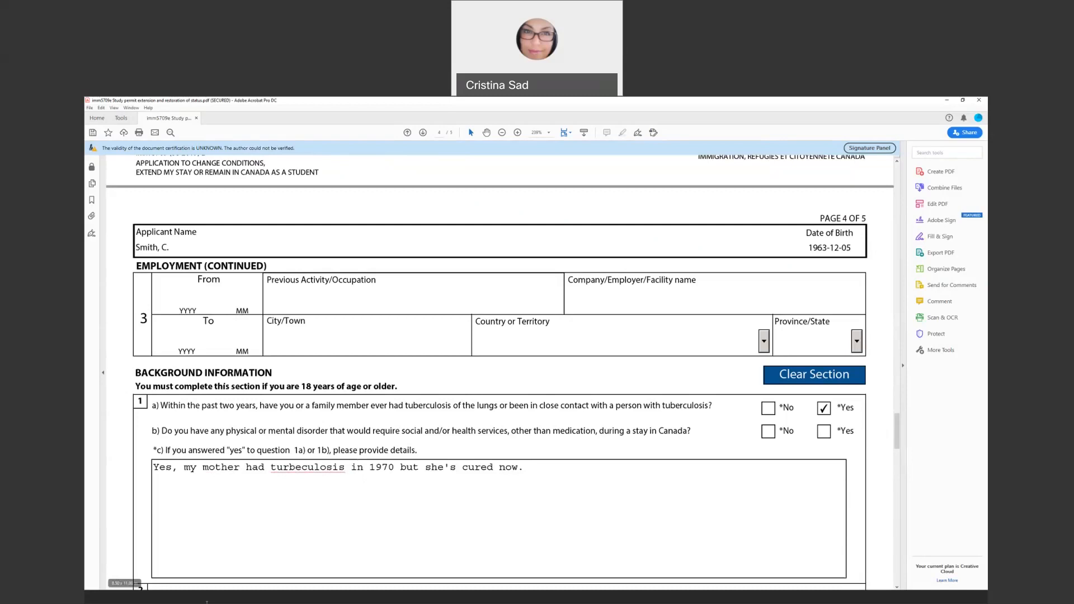
Tick No for question 2a on overstaying status or unauthorized study or work
{"action": "scroll", "coordinate": [625, 482], "scroll_direction": "down", "scroll_amount": 5}
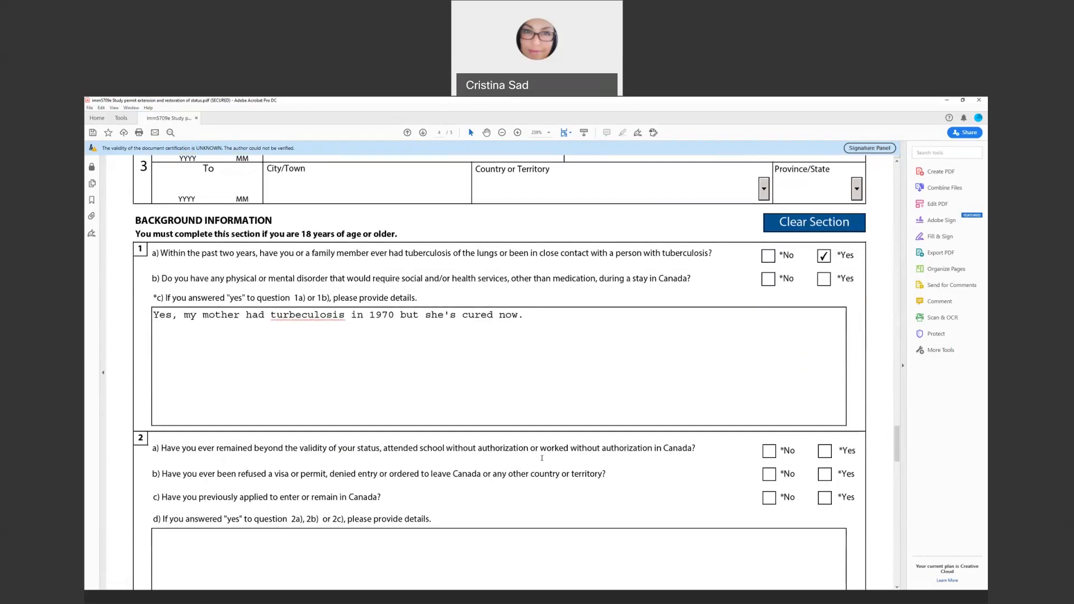
{"action": "left_click", "coordinate": [770, 451]}
{"action": "left_click", "coordinate": [520, 540]}
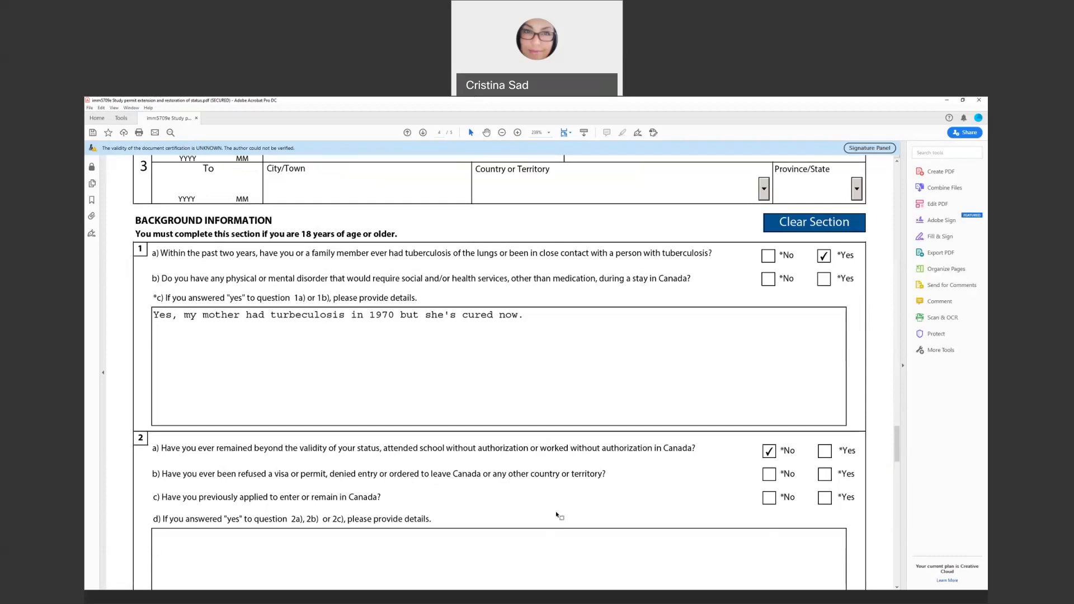
Tick Yes for 2b and note in 2d the USA visa denial on December 1, 2019
{"action": "left_click", "coordinate": [825, 476]}
{"action": "left_click", "coordinate": [366, 543]}
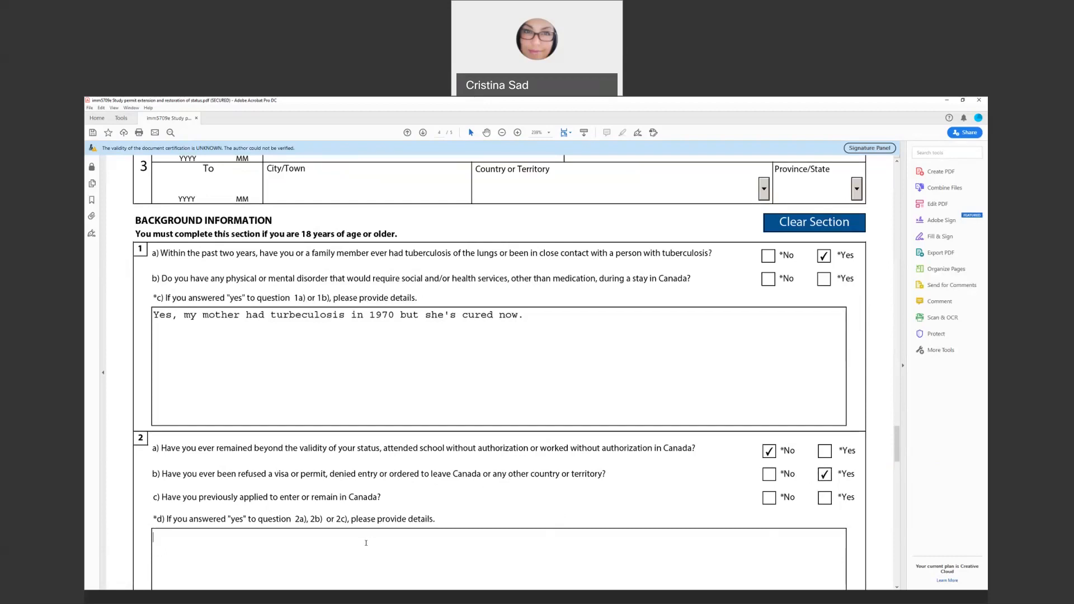
{"action": "type", "text": "b) I was denied a visa t"}
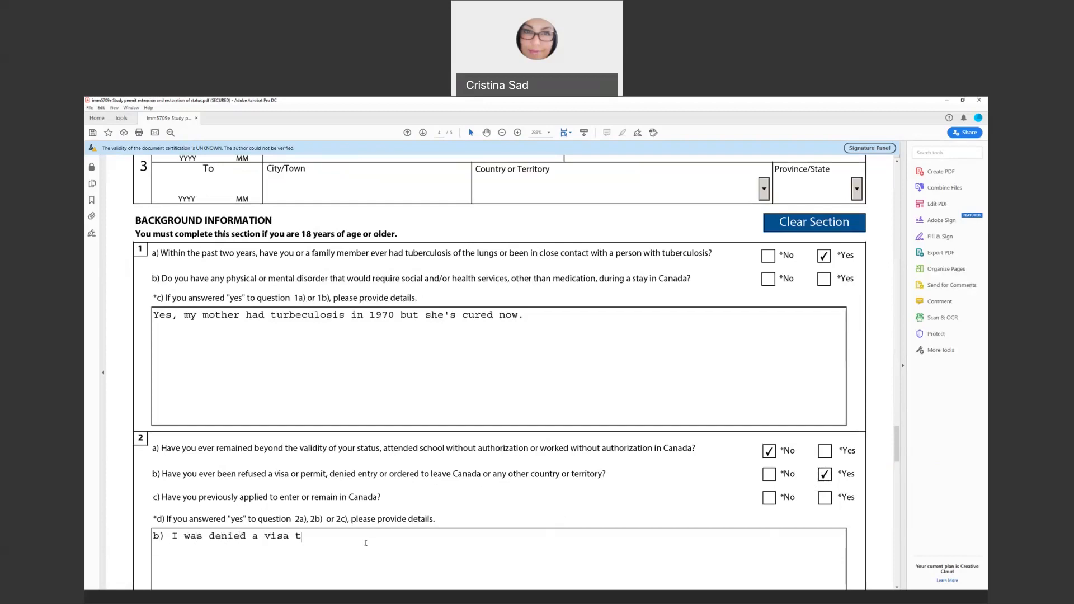
{"action": "type", "text": "o the USA on December"}
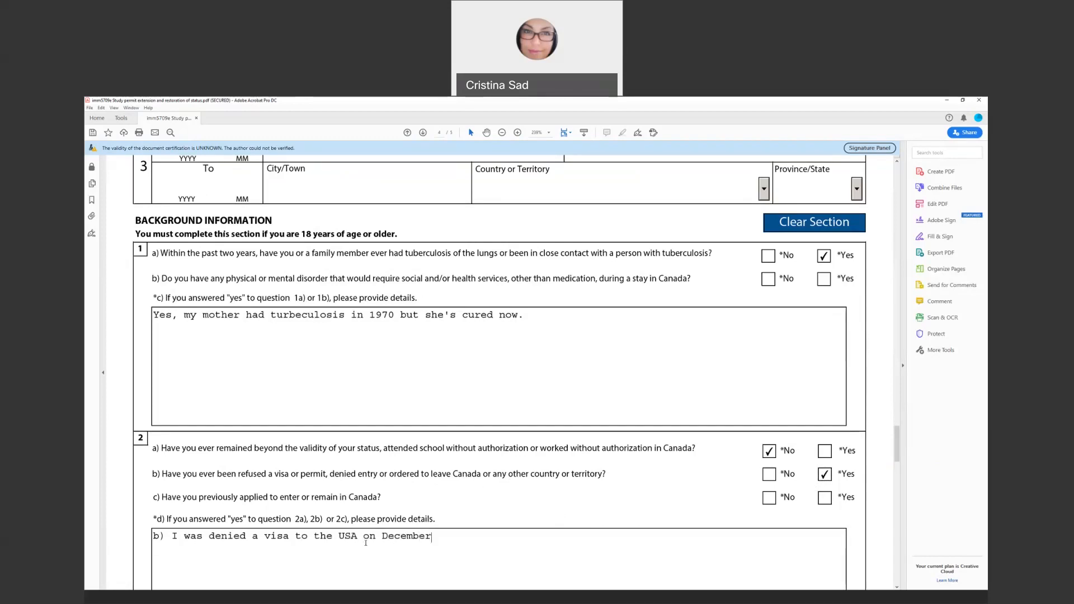
{"action": "type", "text": " 1, 2019."}
Tick Yes for 2c and add in 2d the Canada Study Permit and TRV application on January 1, 2019
{"action": "left_click", "coordinate": [827, 500]}
{"action": "left_click", "coordinate": [489, 540]}
{"action": "type", "text": "c) I applied for a Study v"}
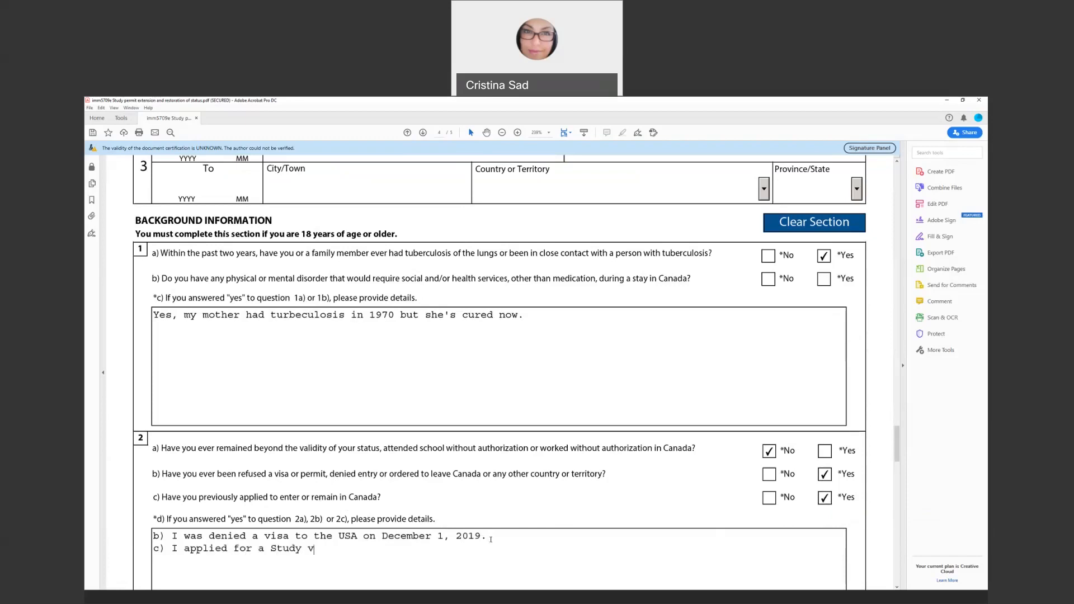
{"action": "key", "text": "BackSpace"}
{"action": "type", "text": "Permit and TRV to ente"}
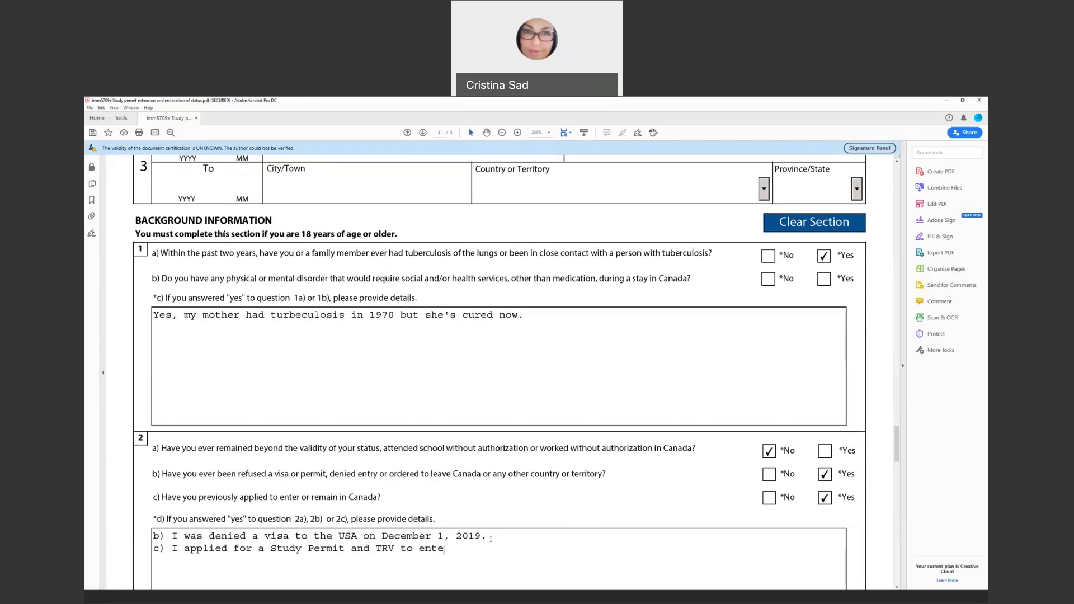
{"action": "type", "text": "r Canada as"}
{"action": "key", "text": "BackSpace"}
{"action": "key", "text": "BackSpace"}
{"action": "key", "text": "BackSpace"}
{"action": "type", "text": "in"}
{"action": "key", "text": "BackSpace"}
{"action": "key", "text": "BackSpace"}
{"action": "type", "text": "on  January 1, 2019"}
{"action": "scroll", "coordinate": [400, 581], "scroll_direction": "down", "scroll_amount": 4}
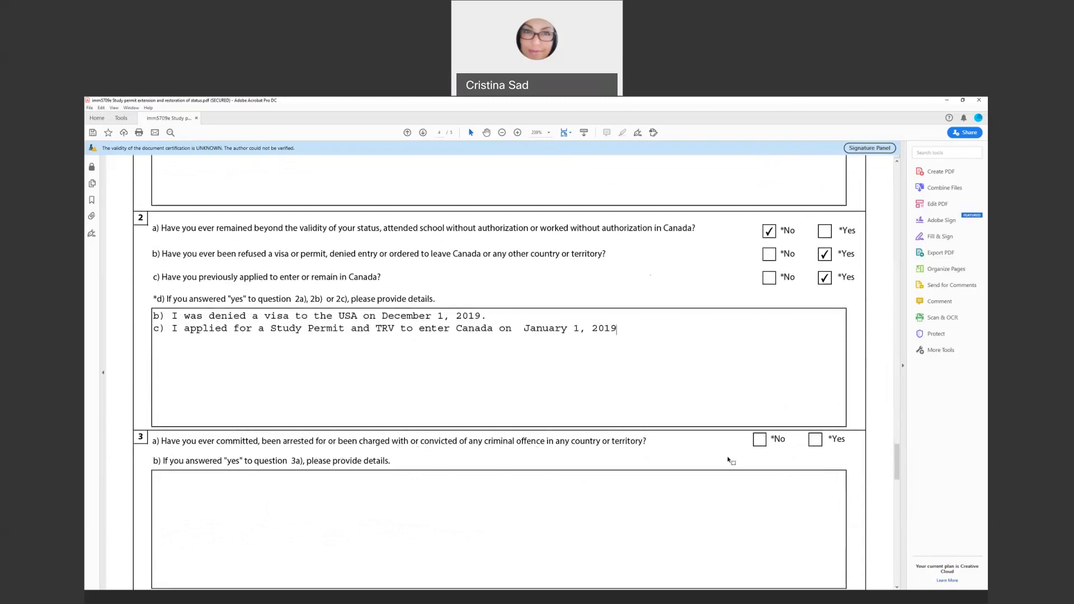
Mark No for criminal-offence question 3a and military-service question 4a, correcting 4a from Yes
{"action": "left_click", "coordinate": [760, 440]}
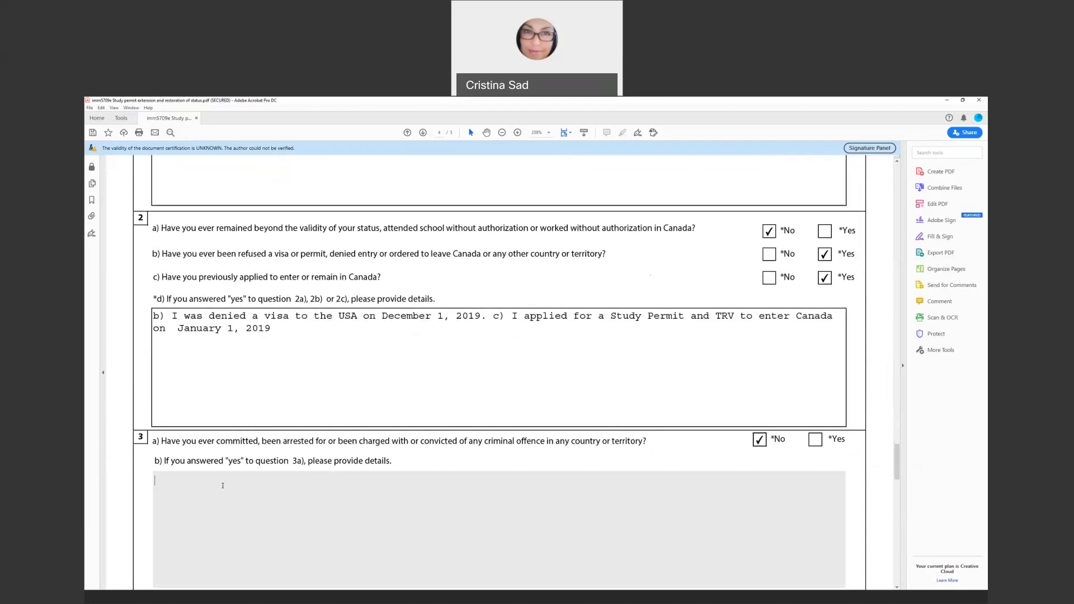
{"action": "scroll", "coordinate": [237, 508], "scroll_direction": "down", "scroll_amount": 3}
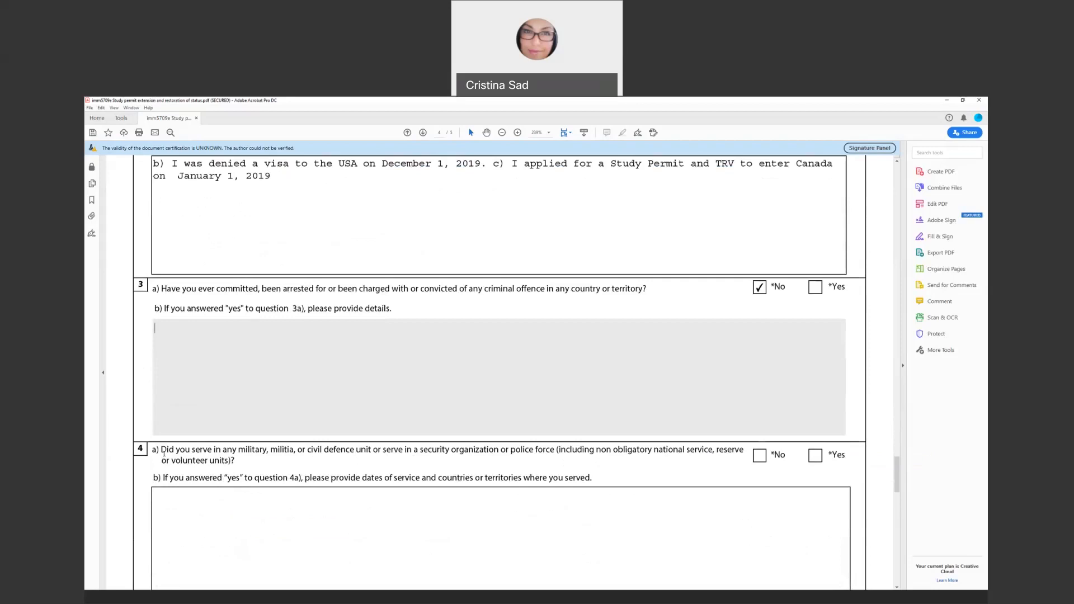
{"action": "left_click", "coordinate": [809, 461]}
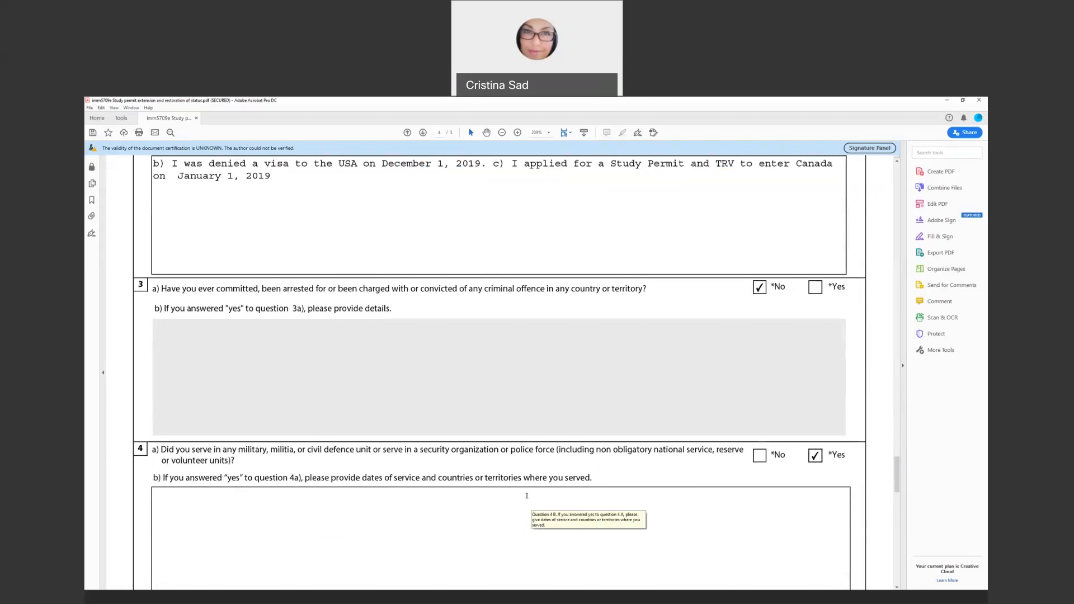
{"action": "left_click", "coordinate": [759, 456]}
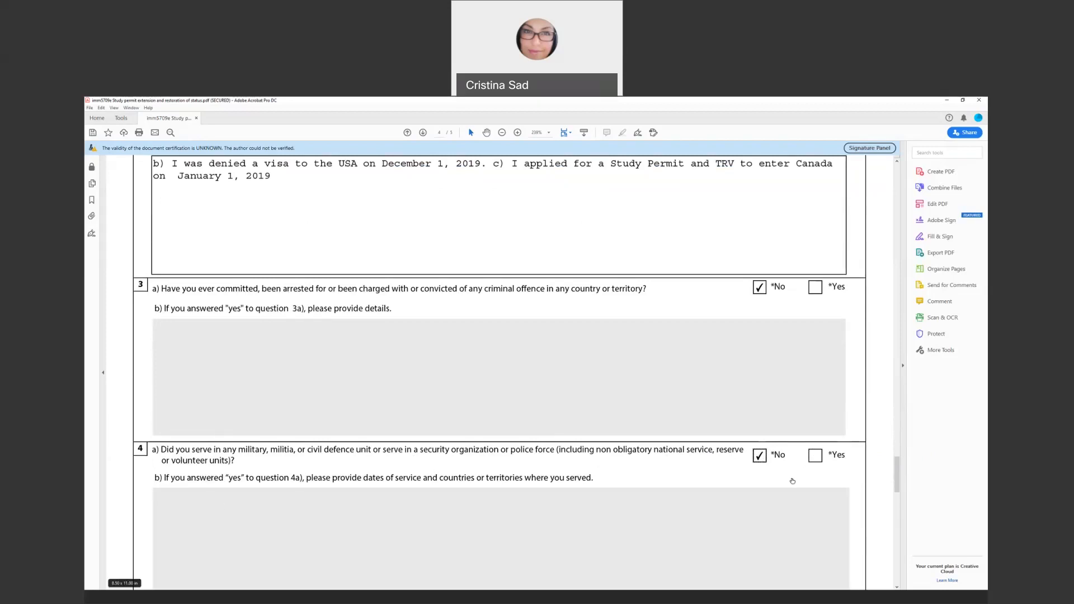
{"action": "scroll", "coordinate": [378, 509], "scroll_direction": "down", "scroll_amount": 2}
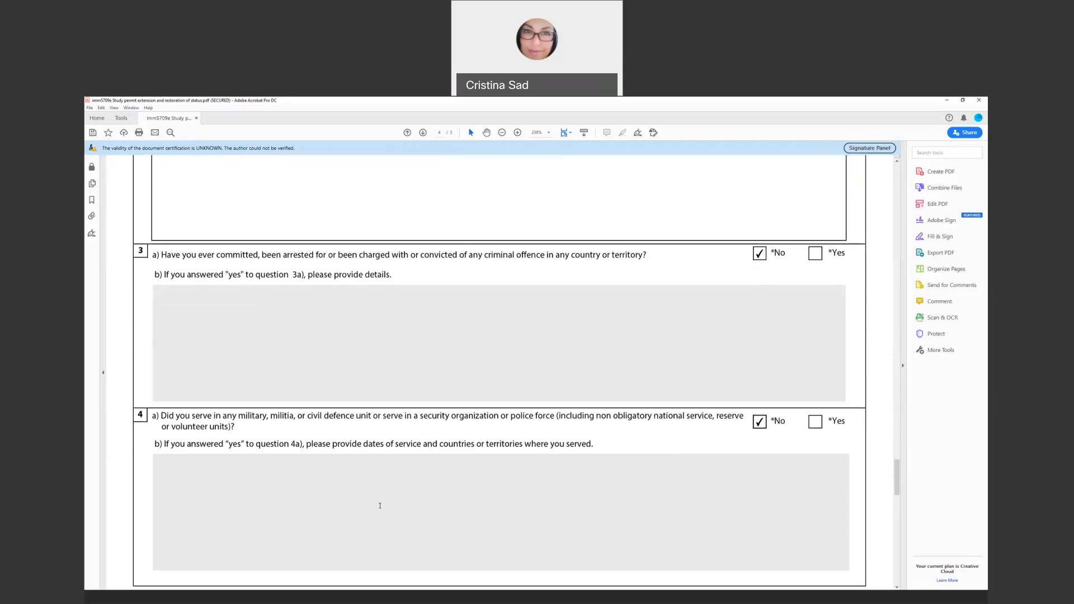
{"action": "scroll", "coordinate": [330, 469], "scroll_direction": "down", "scroll_amount": 5}
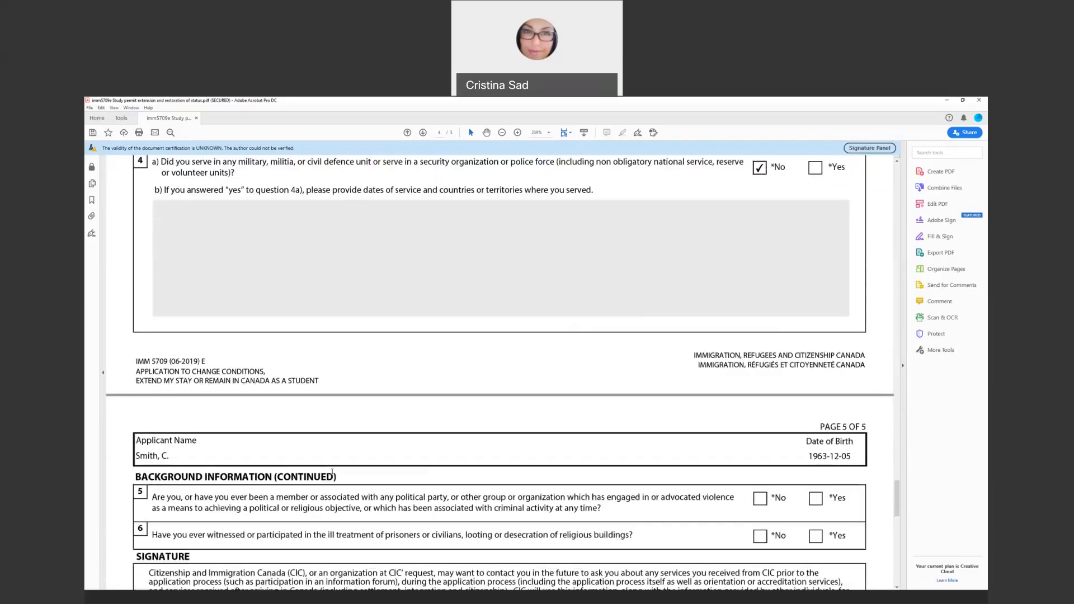
{"action": "scroll", "coordinate": [236, 452], "scroll_direction": "down", "scroll_amount": 1}
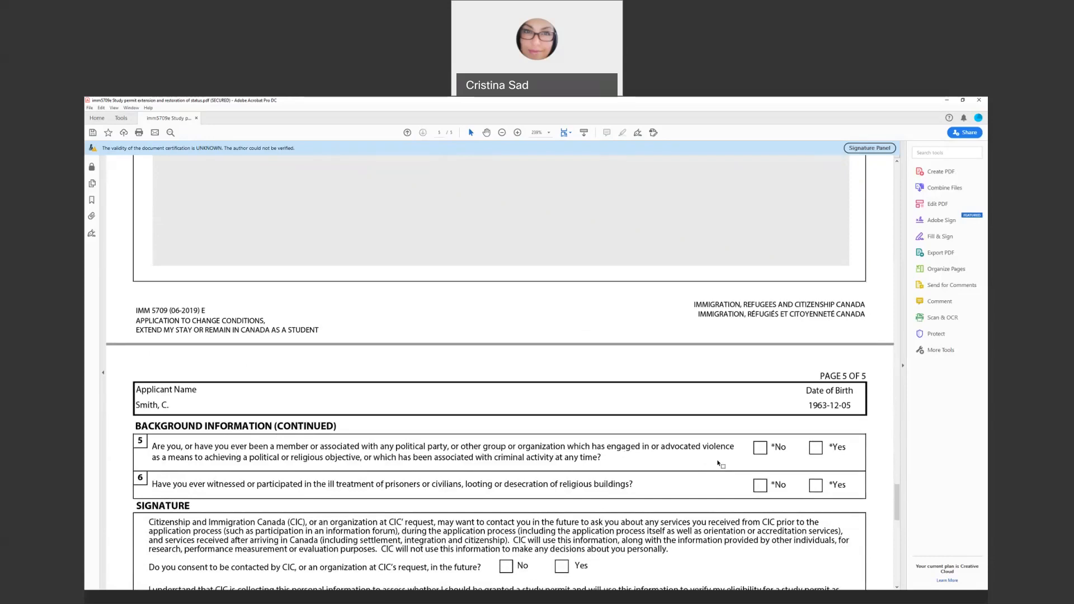
Mark No for questions 5 and 6 and Yes to consent to future CIC contact
{"action": "left_click", "coordinate": [761, 450]}
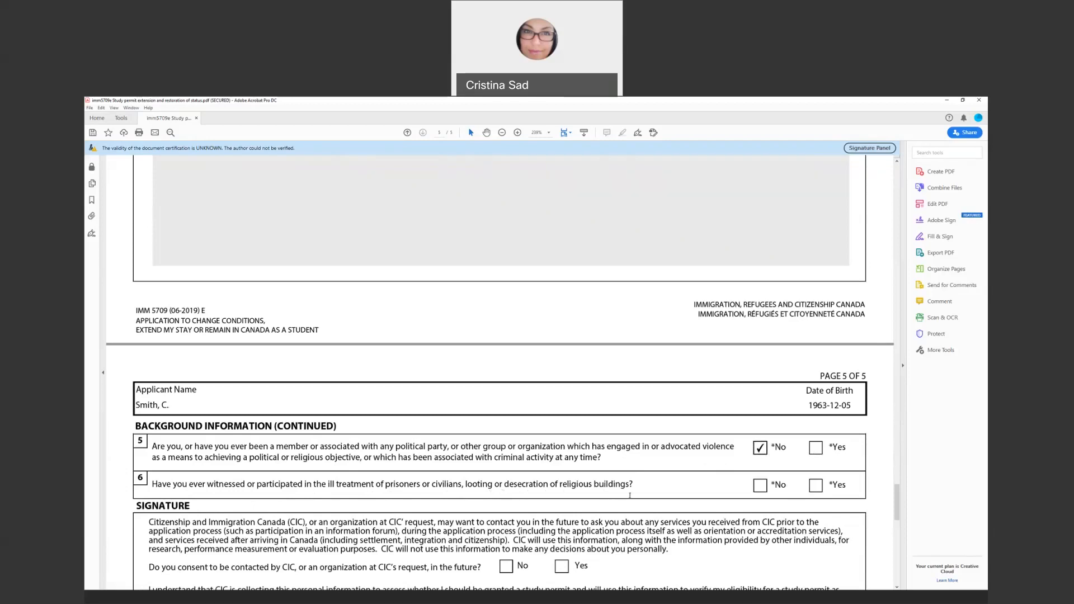
{"action": "left_click", "coordinate": [761, 487]}
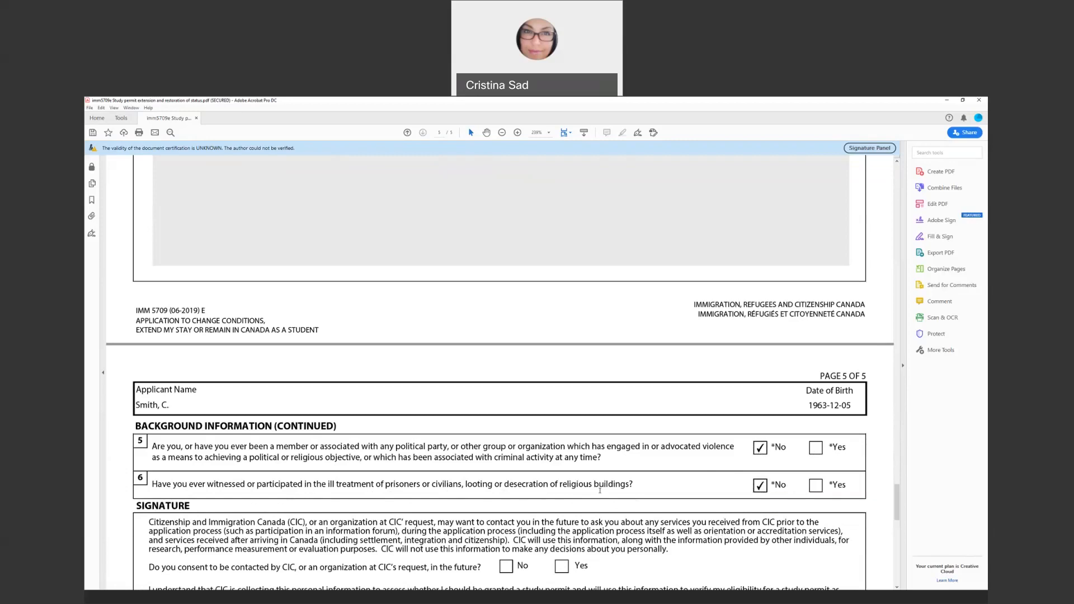
{"action": "scroll", "coordinate": [600, 490], "scroll_direction": "down", "scroll_amount": 1}
{"action": "scroll", "coordinate": [564, 483], "scroll_direction": "down", "scroll_amount": 1}
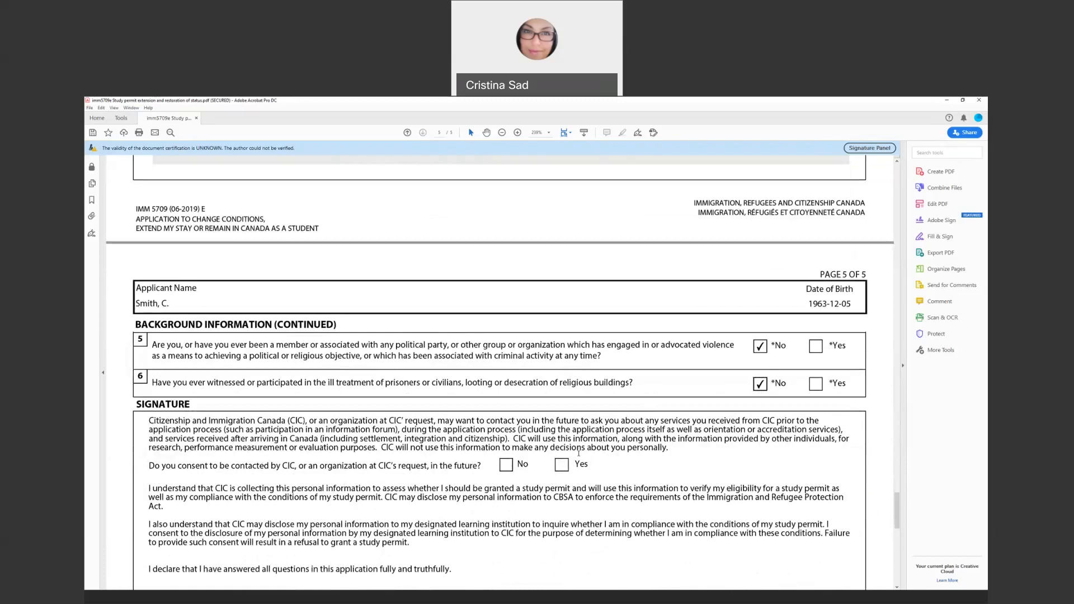
{"action": "left_click_drag", "start_coordinate": [148, 464], "coordinate": [481, 467]}
{"action": "left_click", "coordinate": [563, 466]}
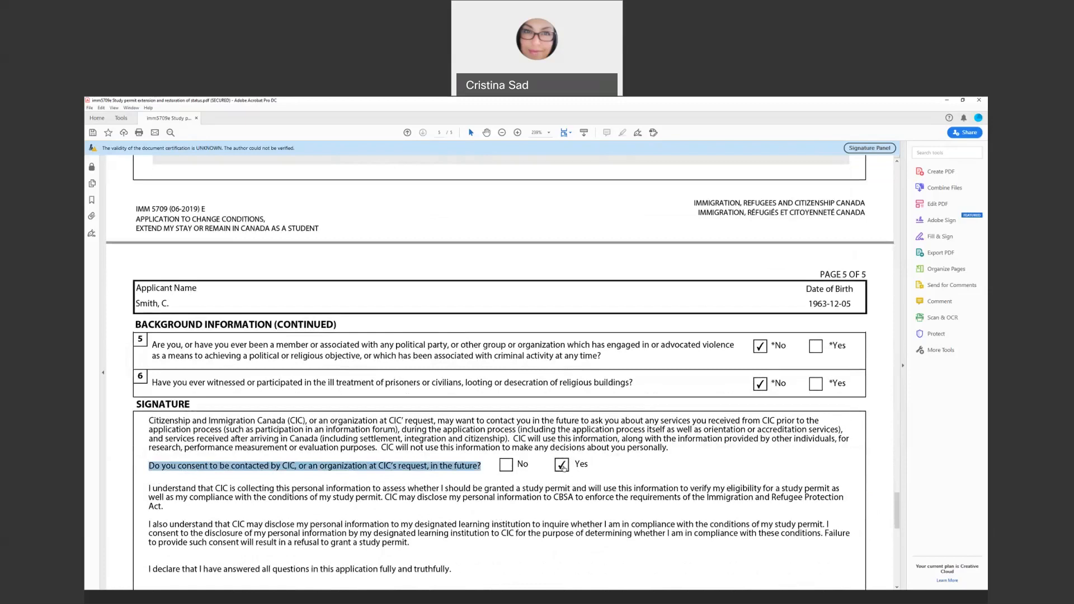
{"action": "left_click", "coordinate": [605, 465]}
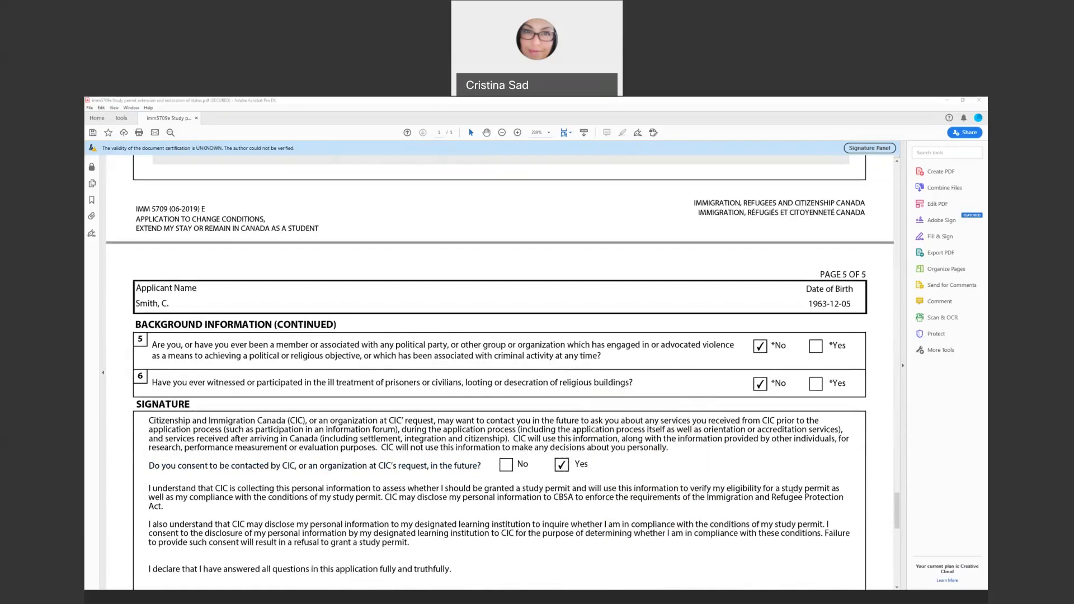
{"action": "scroll", "coordinate": [446, 559], "scroll_direction": "down", "scroll_amount": 4}
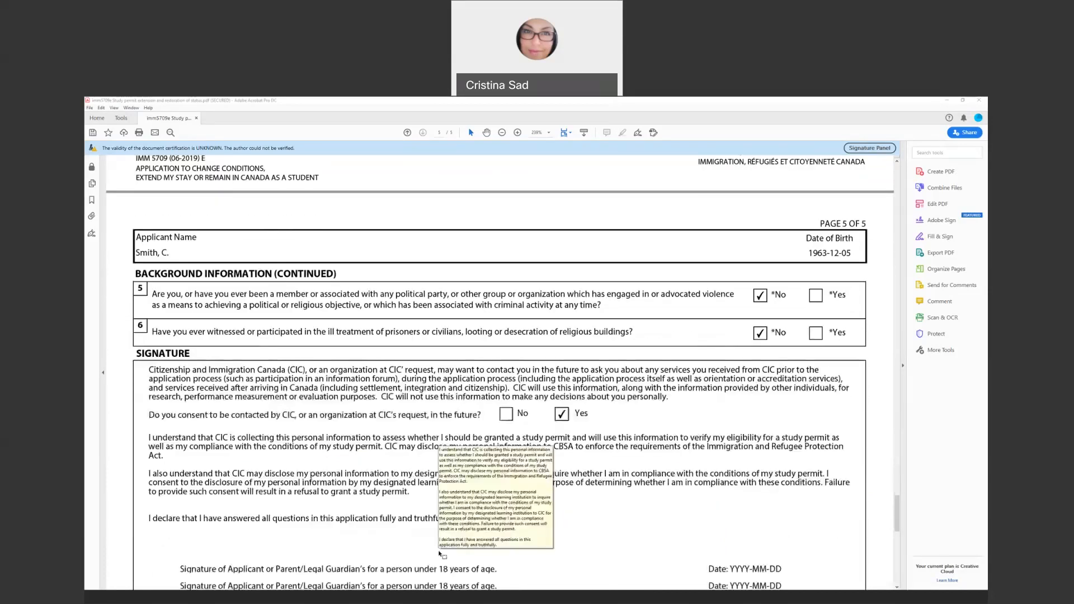
Type the applicant's name as the signature and pick 2020-07-20 as the signing date
{"action": "left_click", "coordinate": [236, 520]}
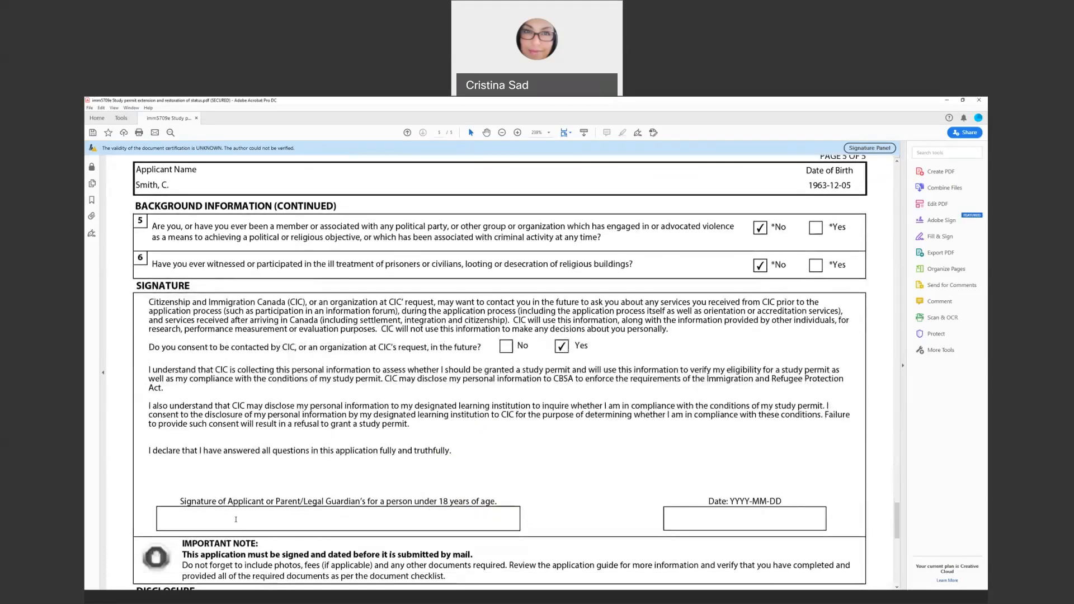
{"action": "left_click", "coordinate": [670, 517]}
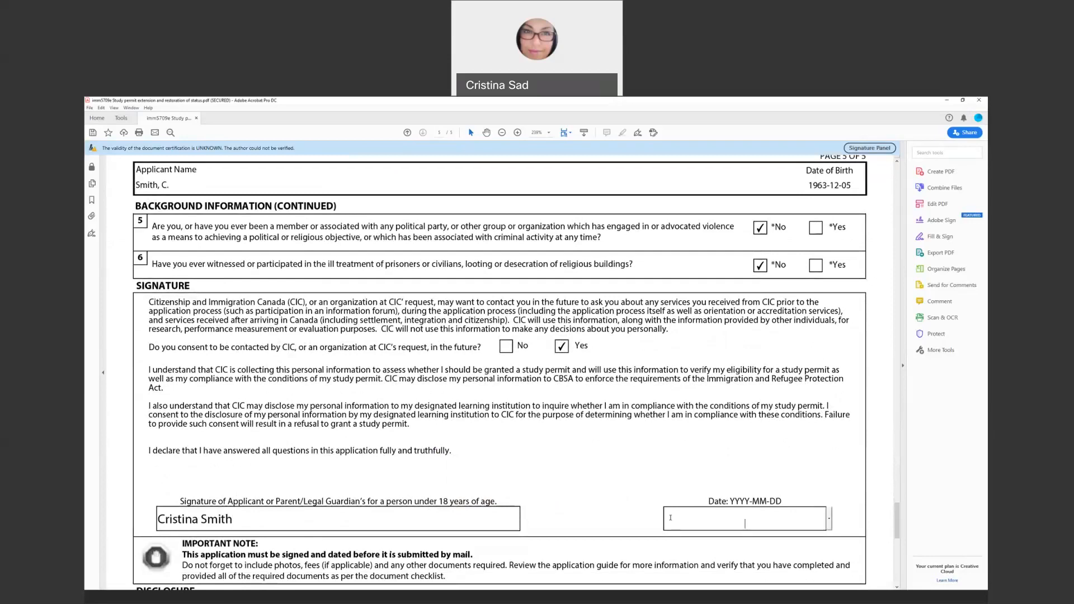
{"action": "left_click", "coordinate": [829, 519]}
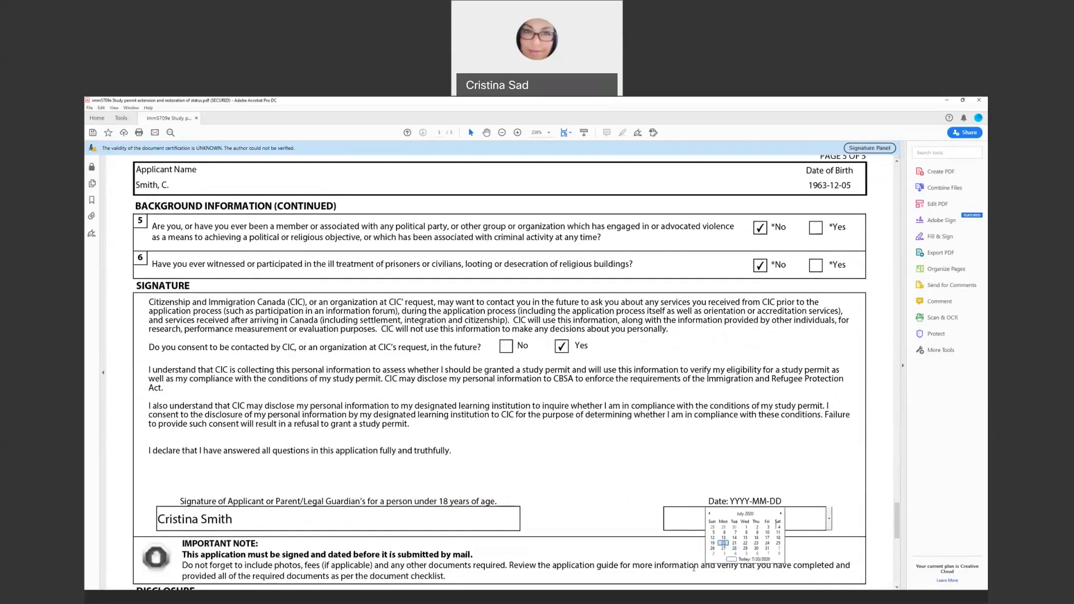
{"action": "left_click", "coordinate": [724, 543]}
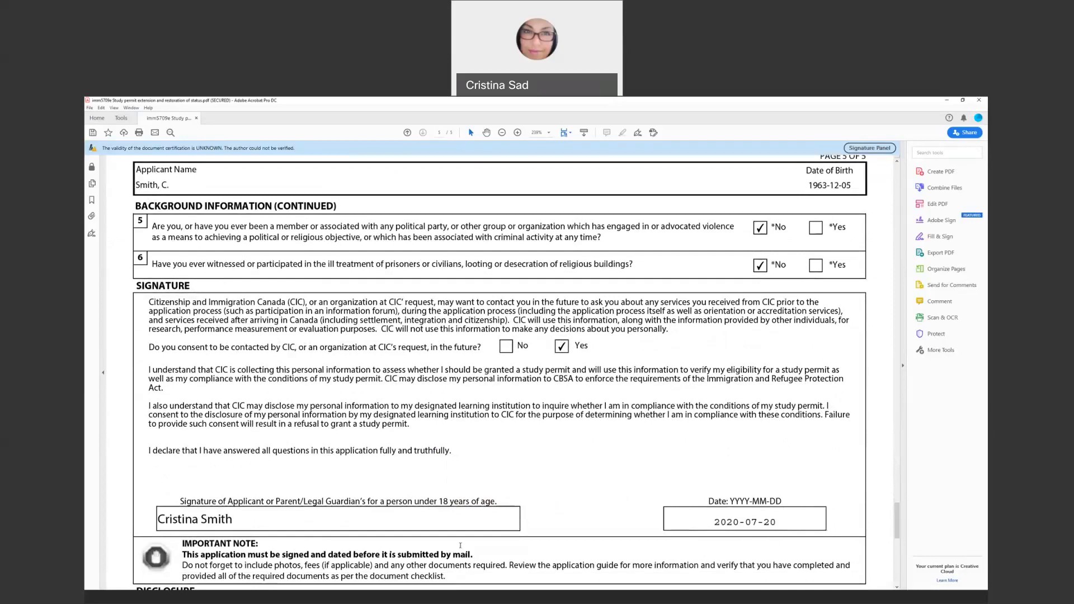
{"action": "scroll", "coordinate": [461, 545], "scroll_direction": "down", "scroll_amount": 5}
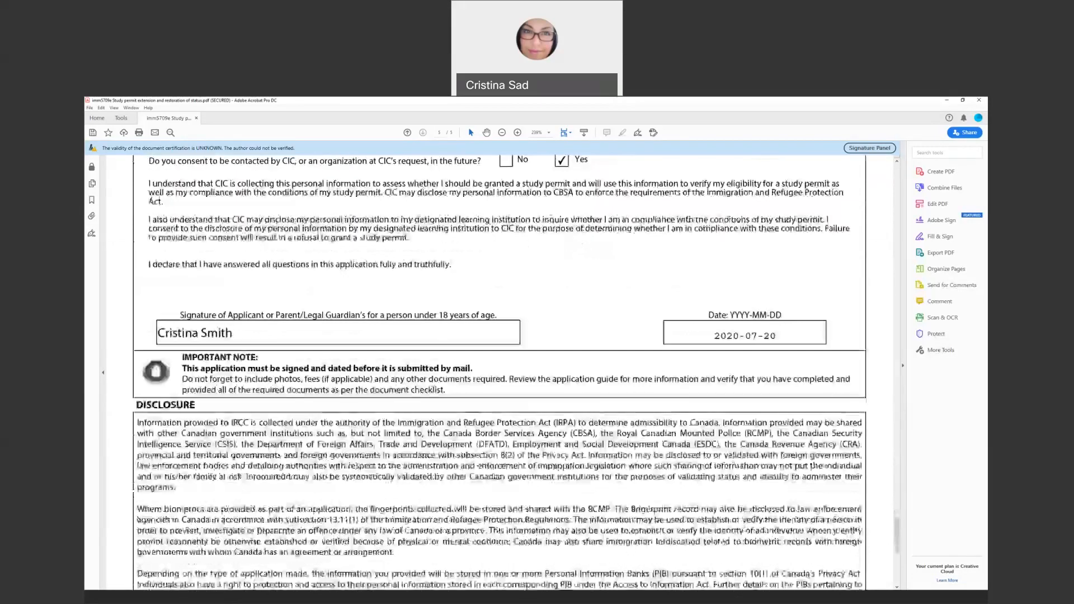
{"action": "scroll", "coordinate": [461, 543], "scroll_direction": "down", "scroll_amount": 1}
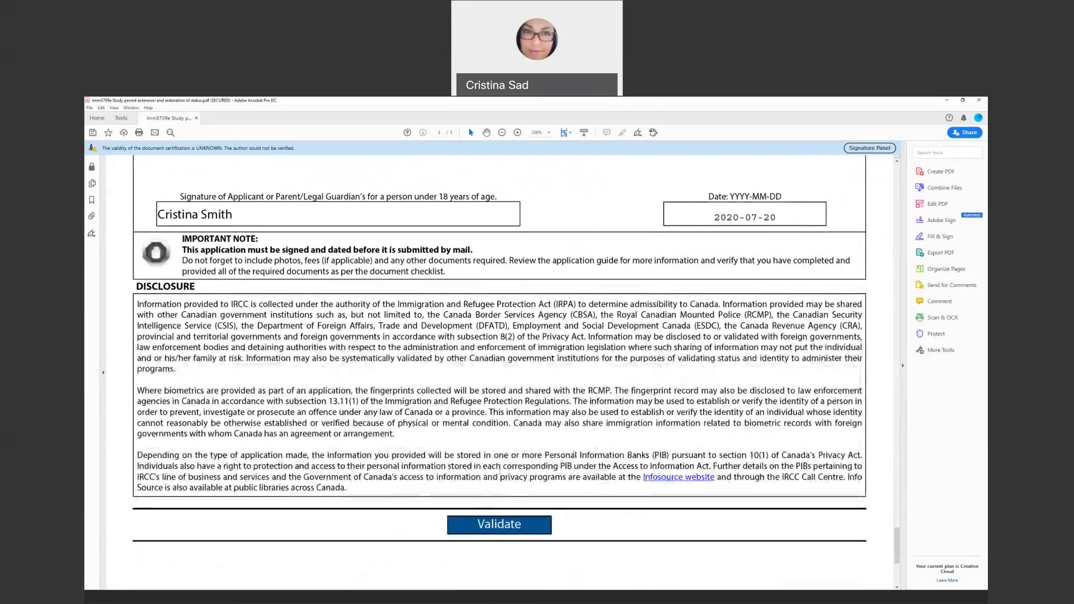
Run Validate and dismiss the error about the missing Current Country of Residence From date
{"action": "left_click", "coordinate": [508, 527]}
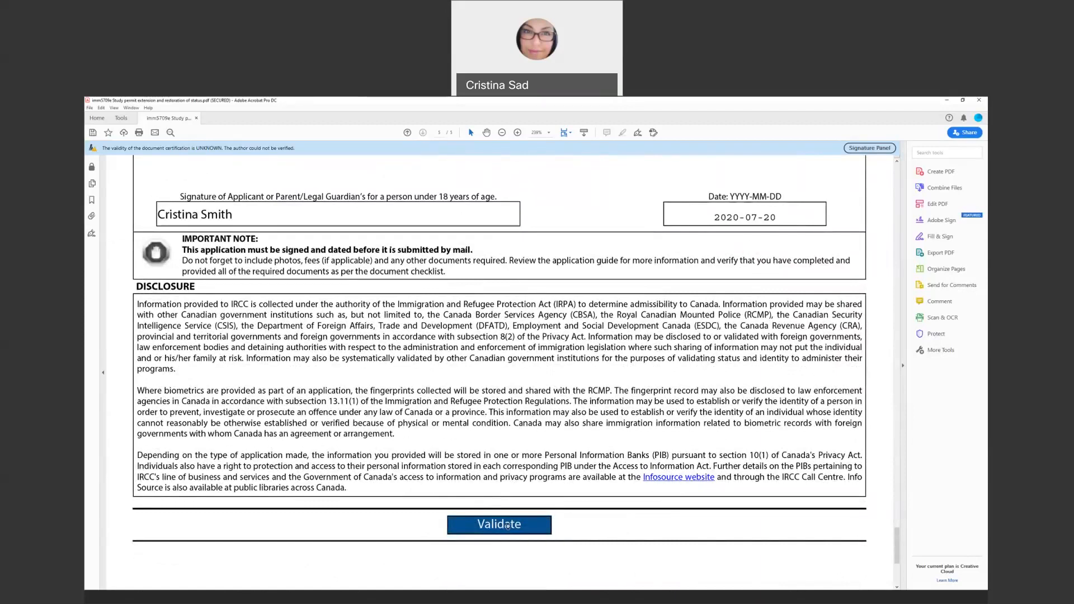
{"action": "left_click", "coordinate": [507, 526]}
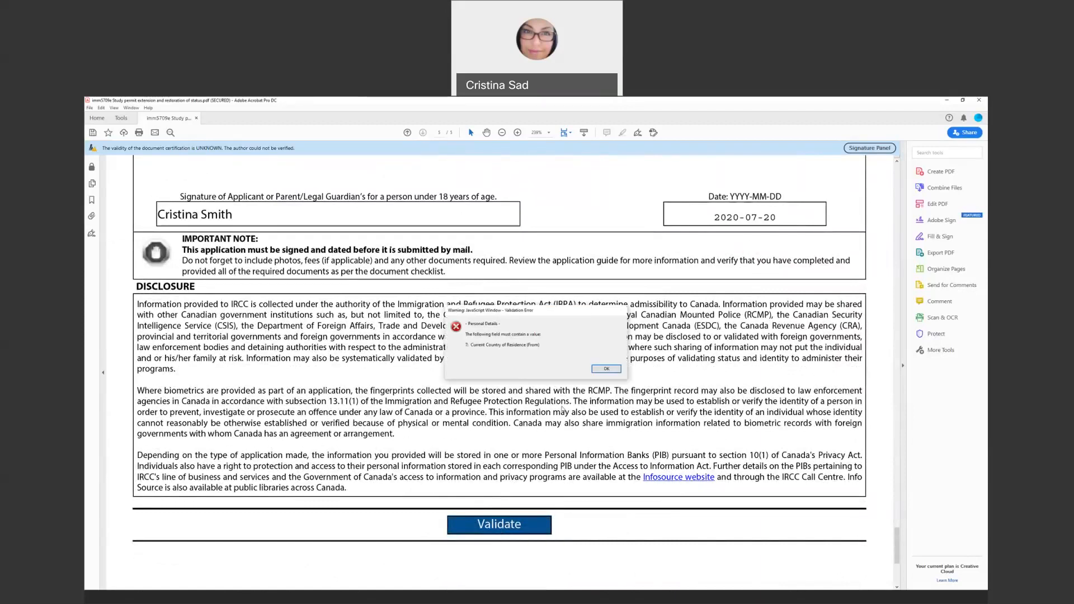
{"action": "left_click", "coordinate": [606, 369]}
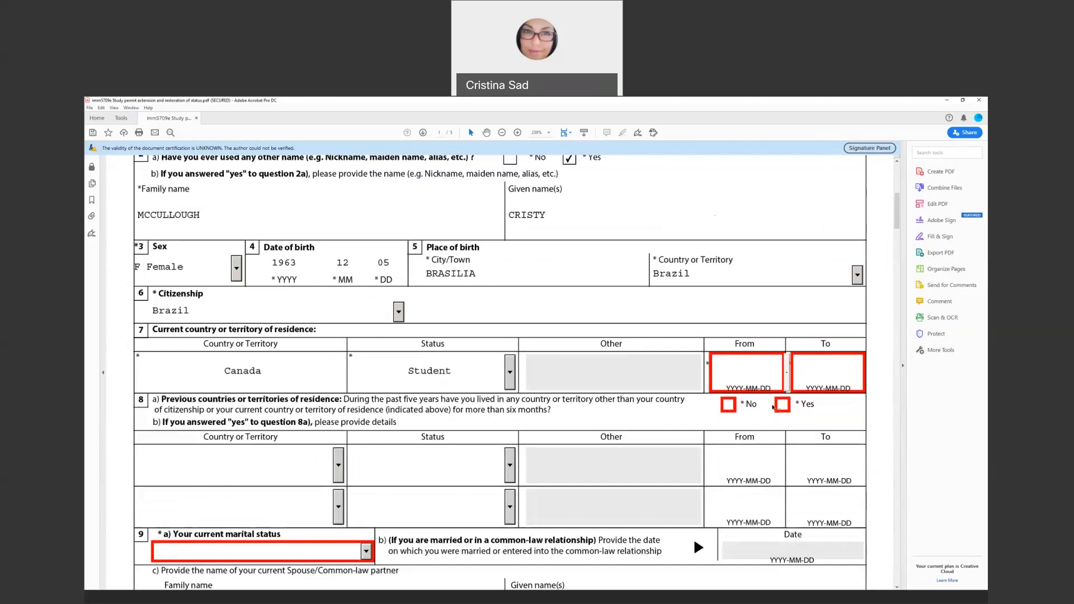
Answer No to previous residences in 8a and set marital status to Divorced
{"action": "left_click", "coordinate": [730, 409]}
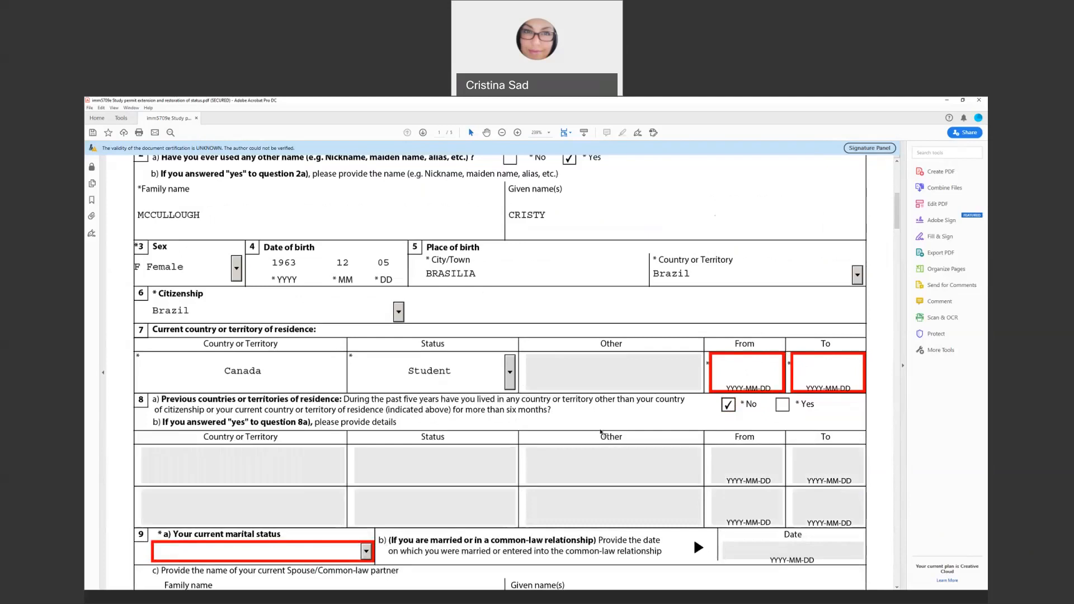
{"action": "scroll", "coordinate": [601, 432], "scroll_direction": "down", "scroll_amount": 2}
{"action": "left_click", "coordinate": [348, 502]}
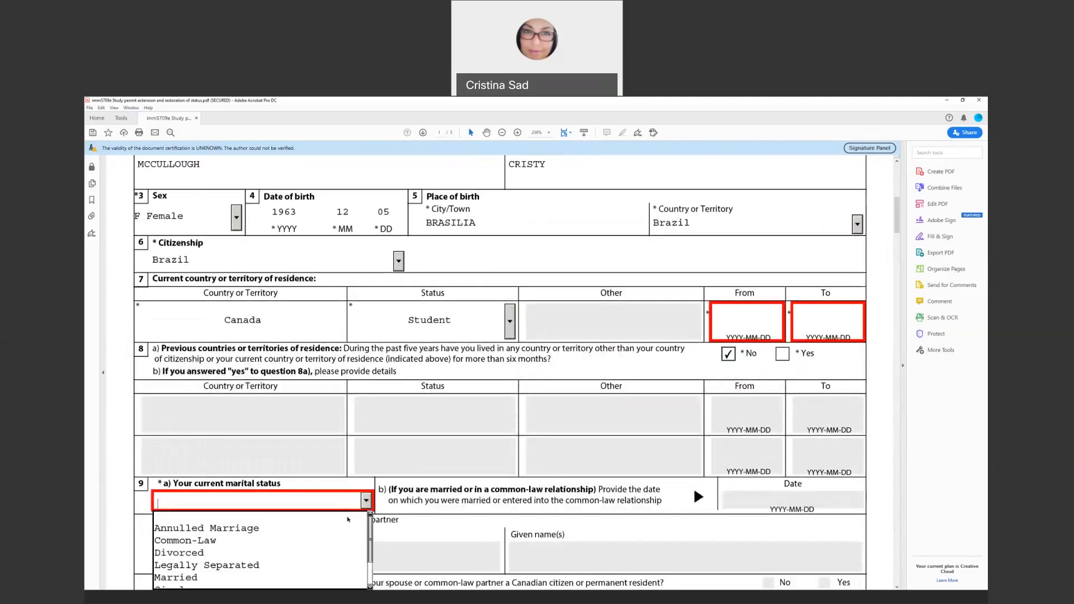
{"action": "left_click", "coordinate": [313, 553]}
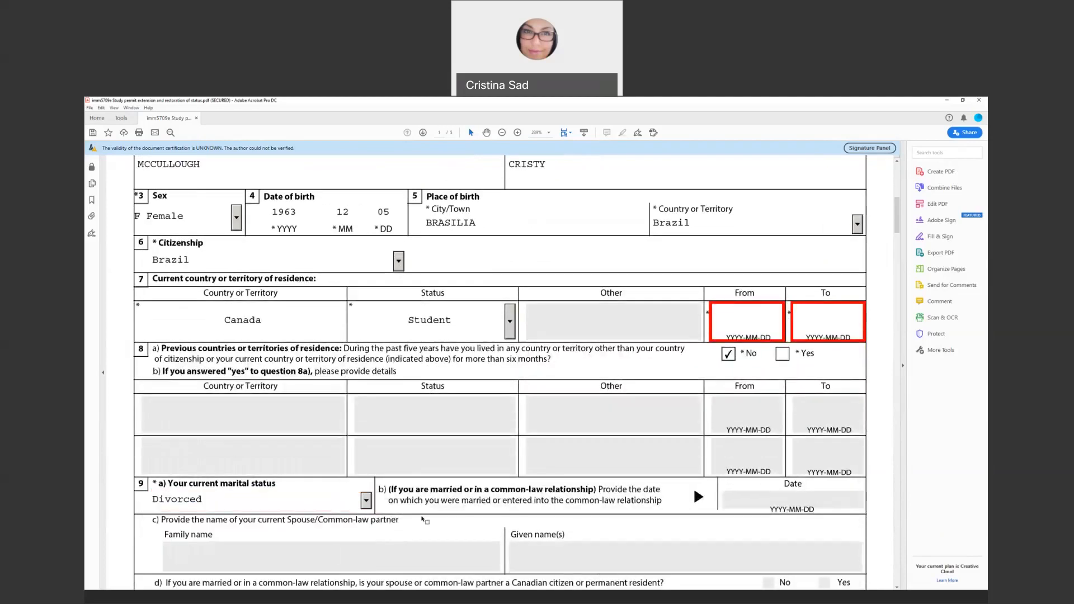
Answer No to previous marriage in 10a, acknowledge the warning, and return to page 1
{"action": "scroll", "coordinate": [465, 504], "scroll_direction": "down", "scroll_amount": 2}
{"action": "scroll", "coordinate": [465, 504], "scroll_direction": "down", "scroll_amount": 15}
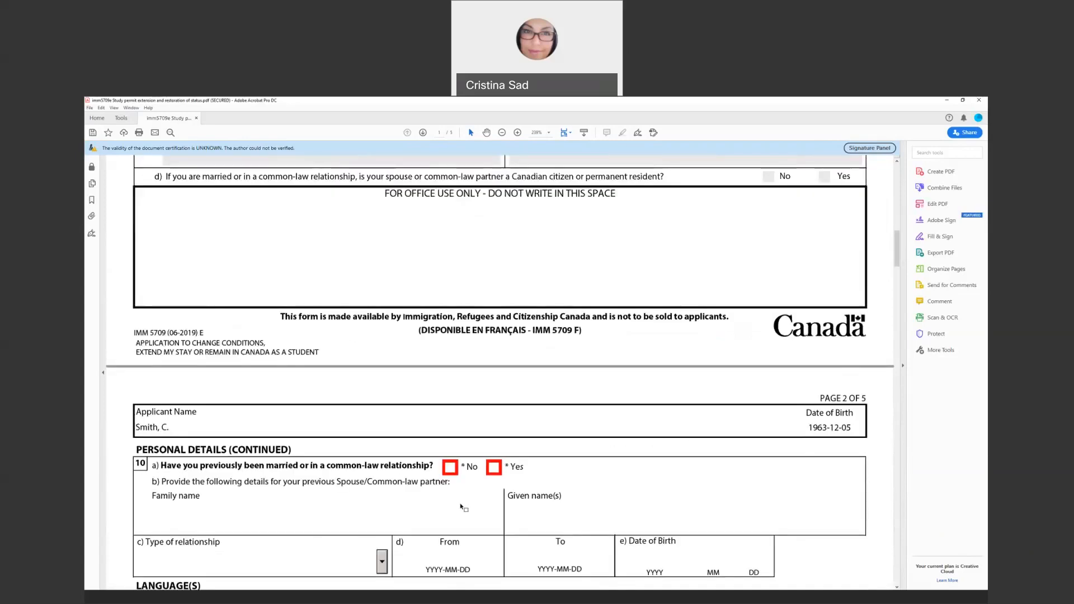
{"action": "left_click", "coordinate": [450, 418]}
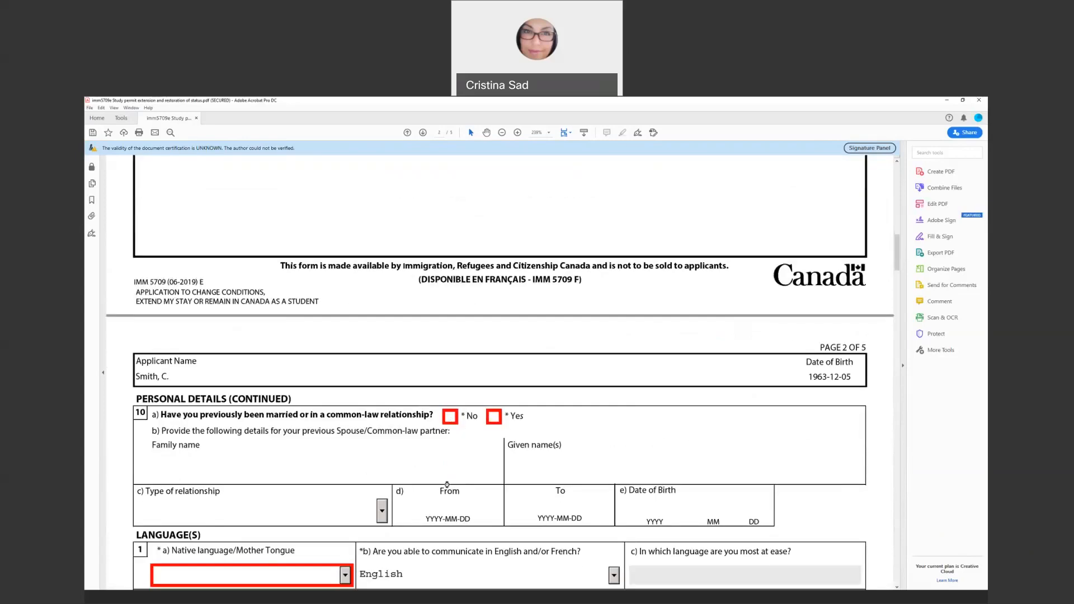
{"action": "left_click", "coordinate": [606, 373]}
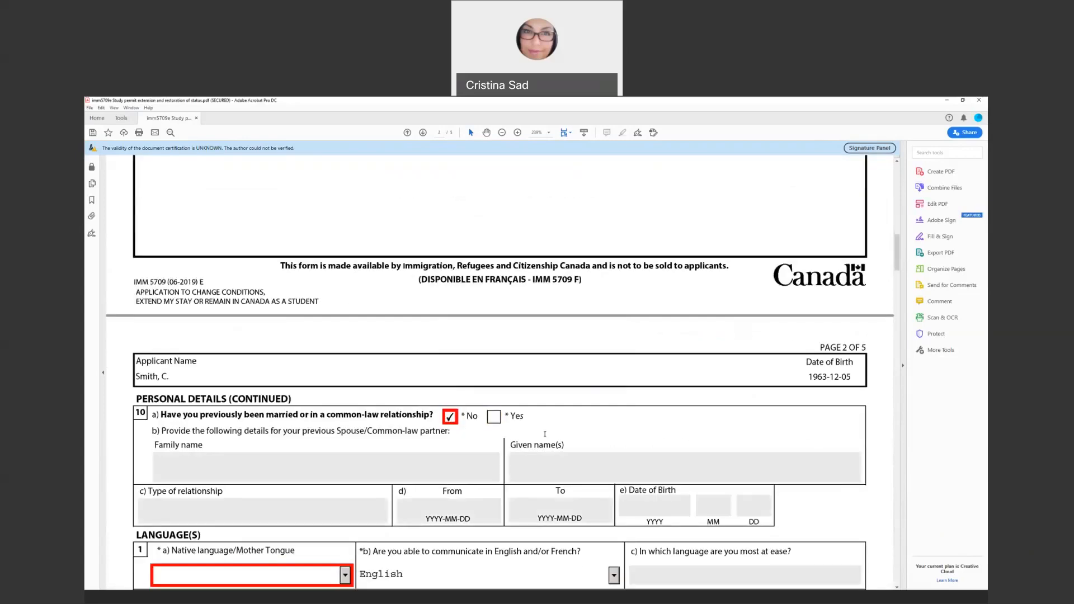
{"action": "scroll", "coordinate": [295, 555], "scroll_direction": "down", "scroll_amount": 15}
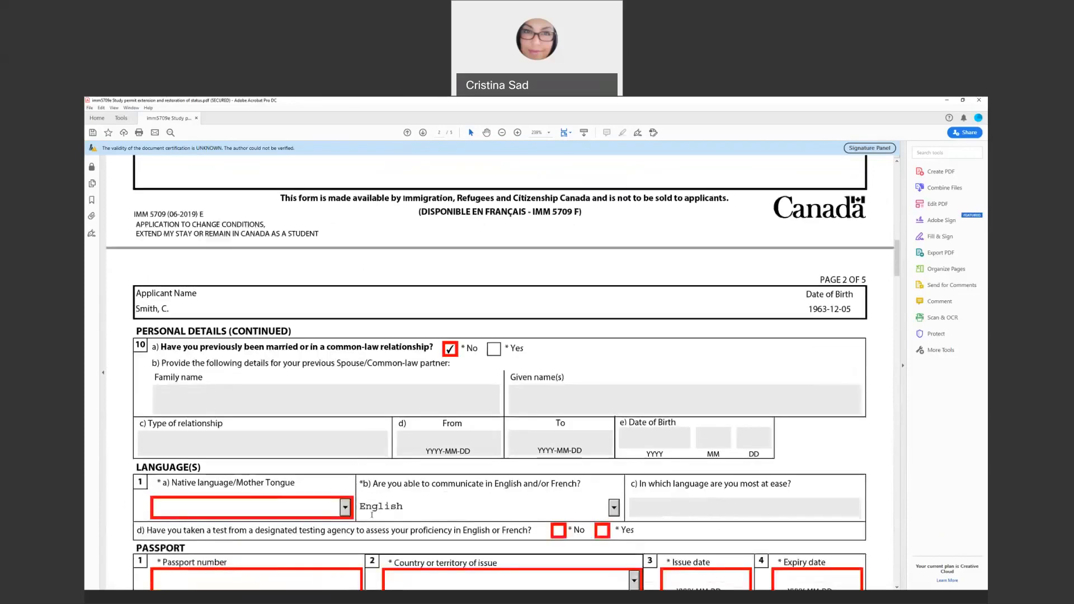
{"action": "scroll", "coordinate": [405, 541], "scroll_direction": "down", "scroll_amount": 6}
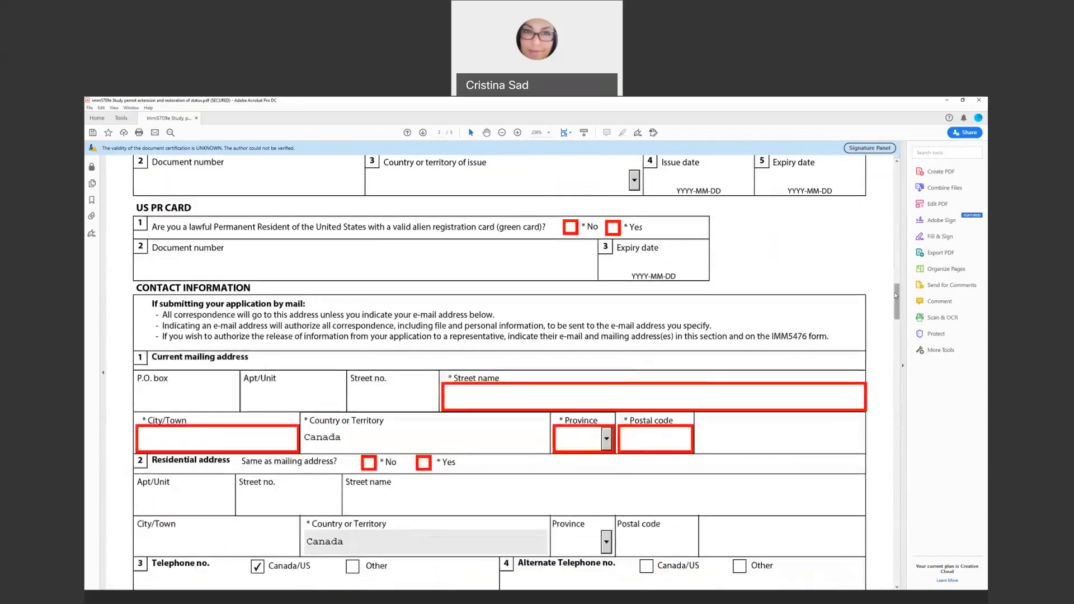
{"action": "left_click_drag", "start_coordinate": [897, 299], "coordinate": [881, 172]}
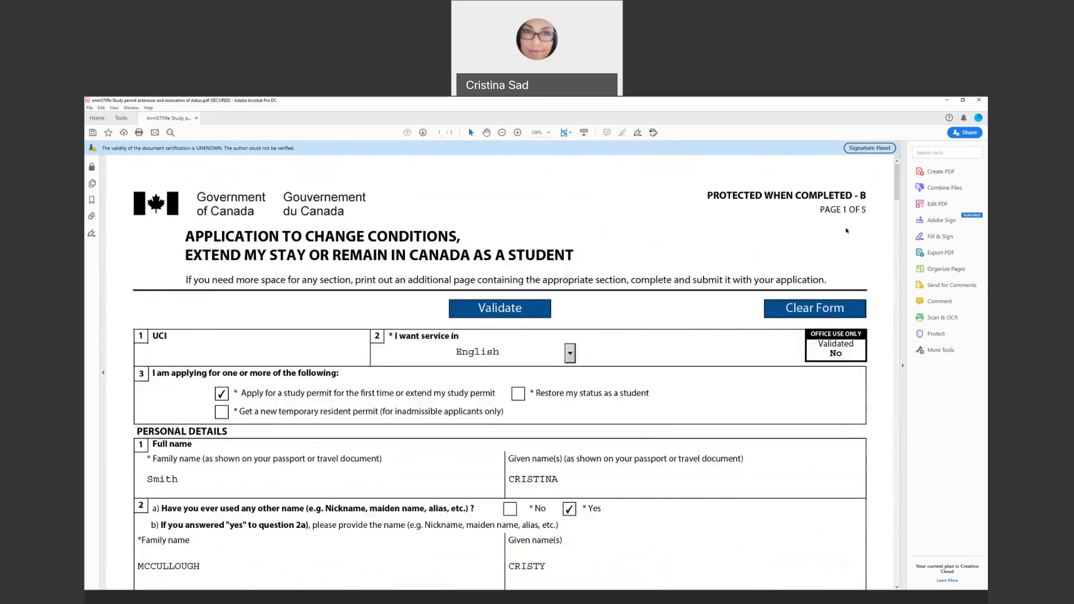
{"action": "mouse_move", "coordinate": [900, 197]}
{"action": "left_mouse_down"}
{"action": "mouse_move", "coordinate": [898, 580]}
{"action": "mouse_move", "coordinate": [897, 203]}
{"action": "left_mouse_up"}
{"action": "scroll", "coordinate": [884, 264], "scroll_direction": "up", "scroll_amount": 2}
Re-run Validate, dismiss the 10a conflict and missing From date warnings, and return to the signature section
{"action": "left_click", "coordinate": [511, 310]}
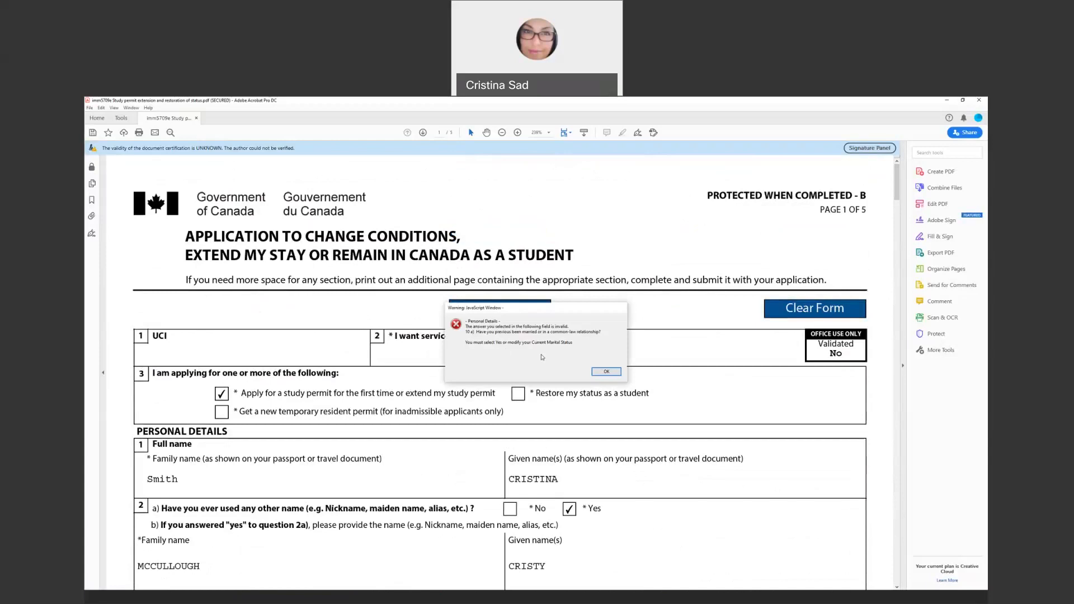
{"action": "left_click", "coordinate": [596, 373]}
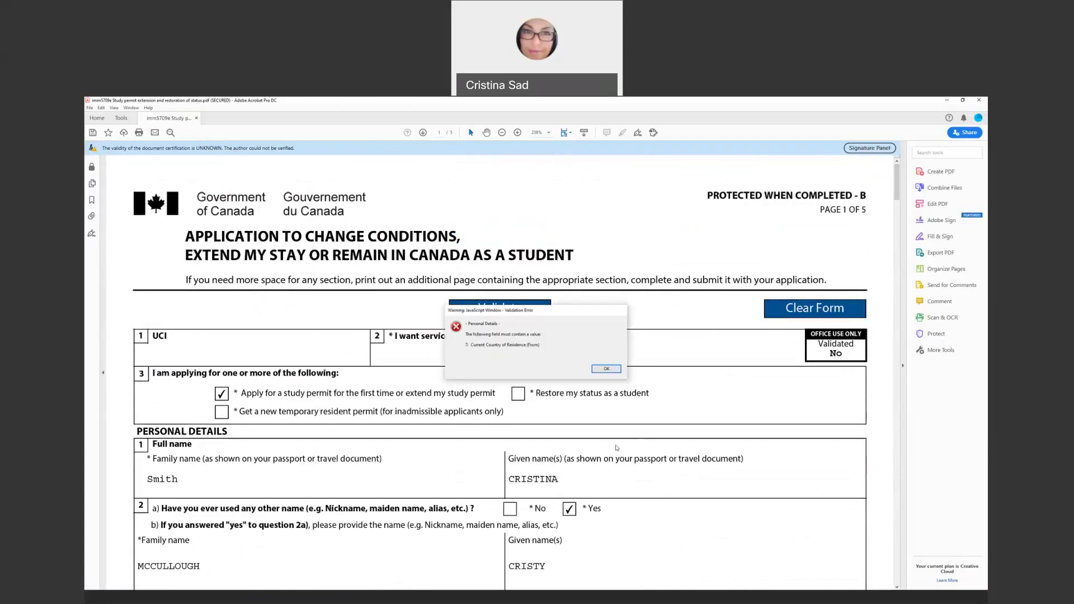
{"action": "left_click", "coordinate": [606, 369]}
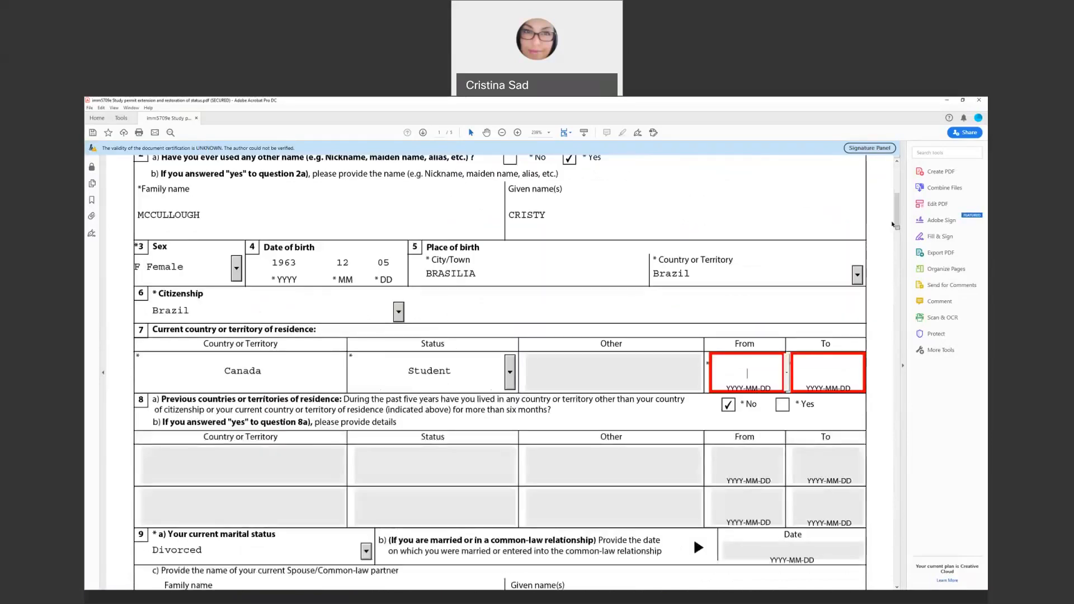
{"action": "left_click_drag", "start_coordinate": [895, 222], "coordinate": [899, 585]}
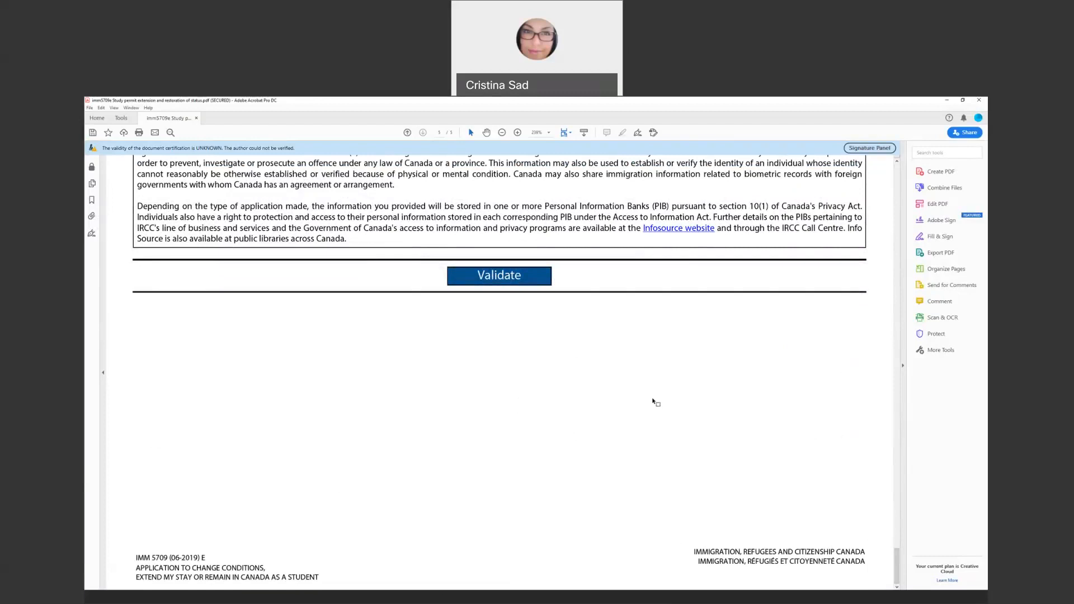
{"action": "scroll", "coordinate": [655, 402], "scroll_direction": "up", "scroll_amount": 1}
{"action": "scroll", "coordinate": [652, 399], "scroll_direction": "up", "scroll_amount": 2}
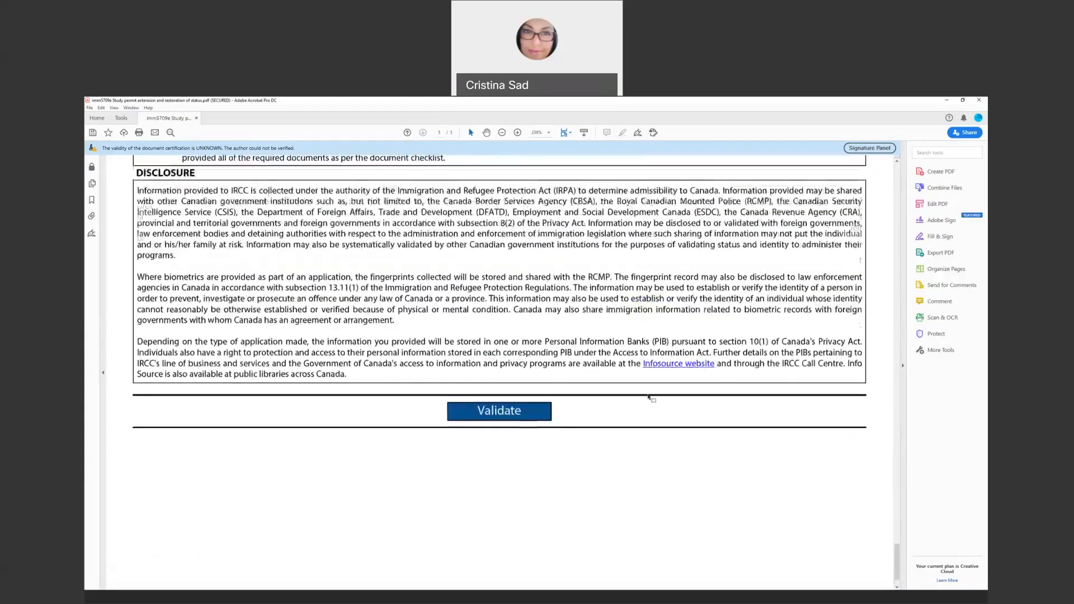
{"action": "scroll", "coordinate": [649, 398], "scroll_direction": "up", "scroll_amount": 3}
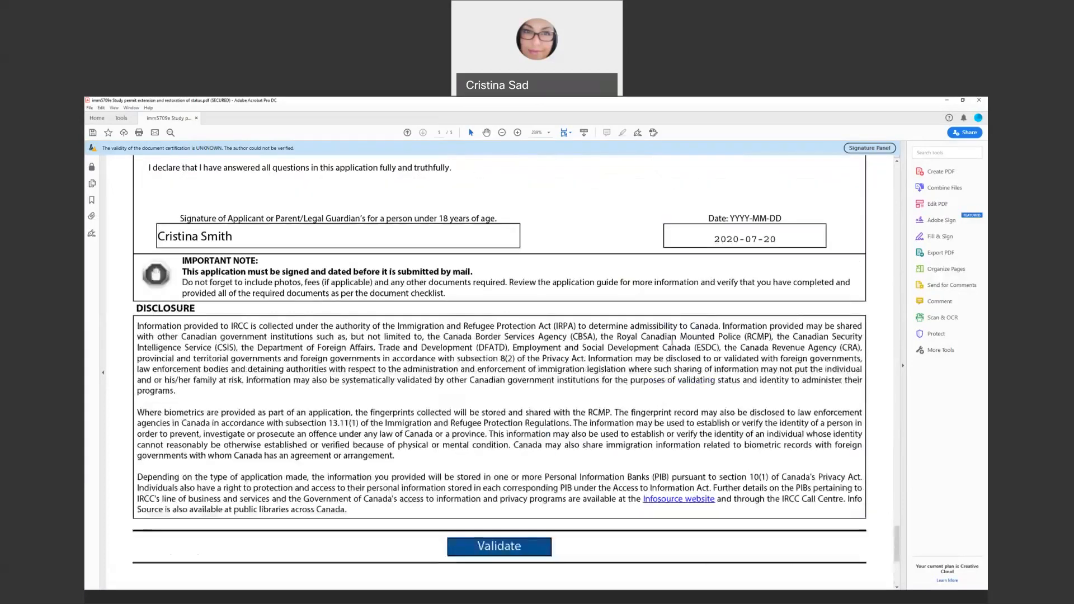